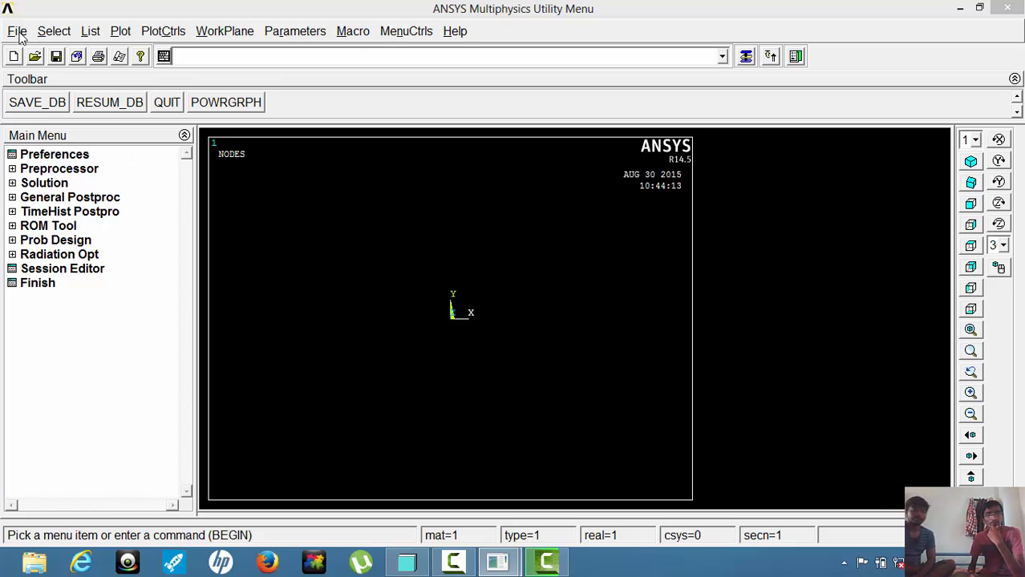
Start an IGES import that merges coincident keypoints, creates solids if applicable and deletes small areas.
left_click(17, 31)
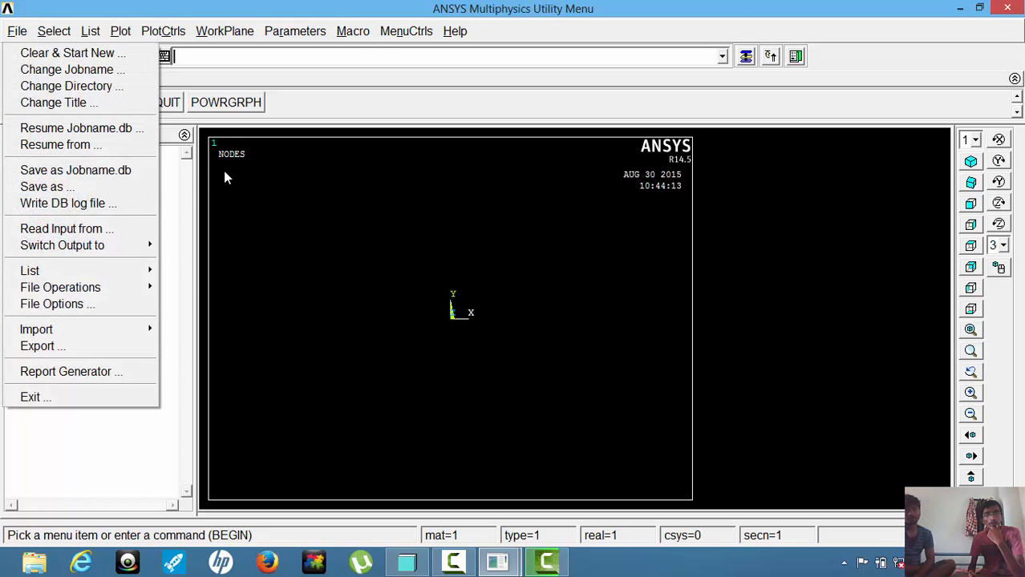
left_click(224, 172)
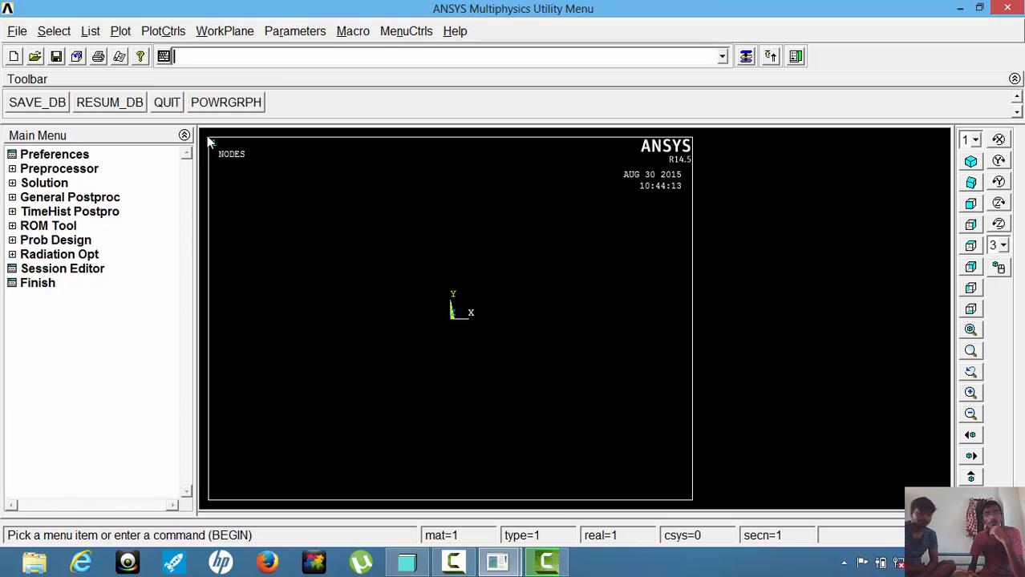
left_click(16, 34)
mouse_move(63, 335)
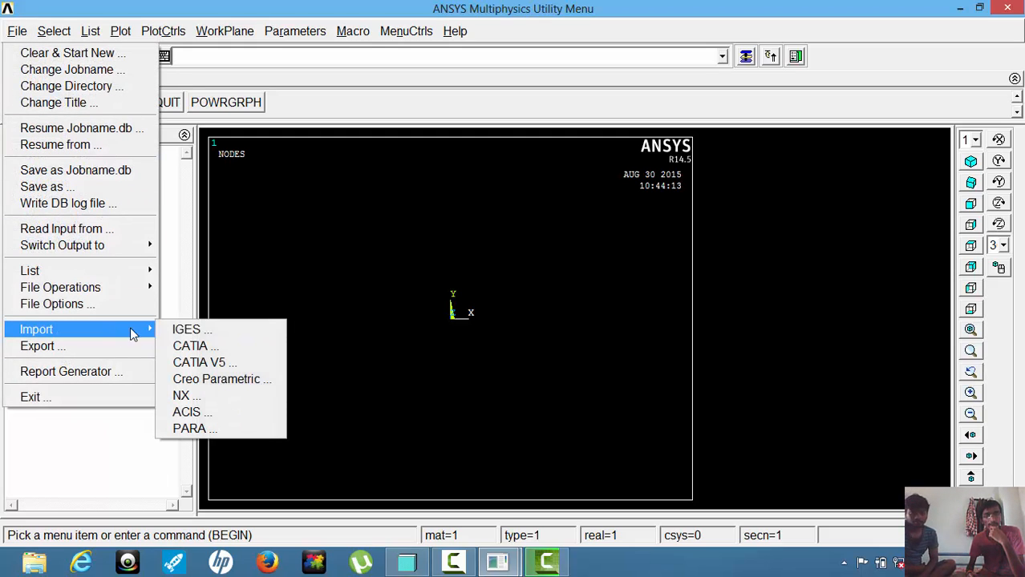
left_click(189, 330)
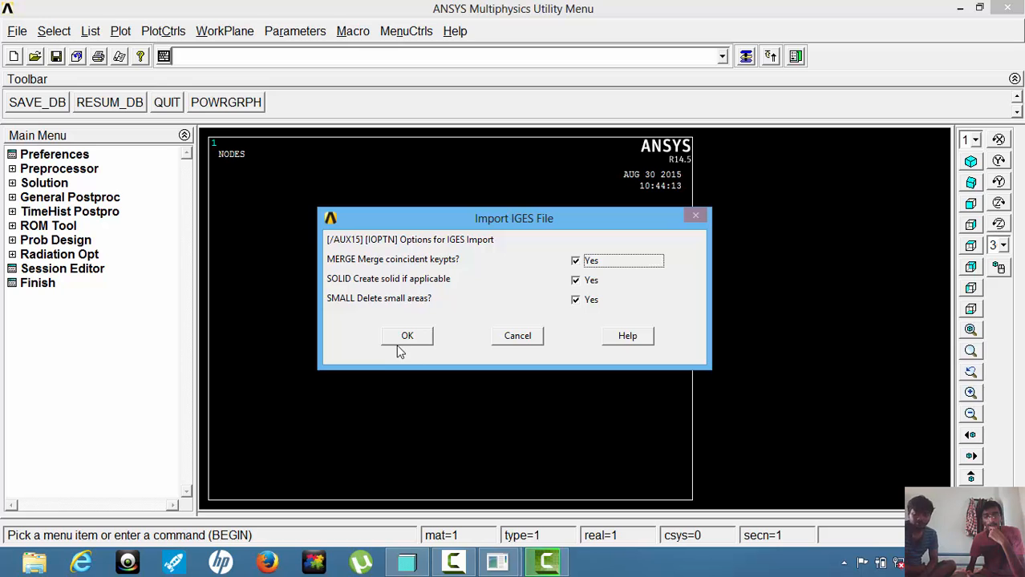
left_click(405, 339)
Import CONNECTING_ROD.igs from the MODELS FOR ANALYSIS folder inside the desktop's iges folder, using the default merging tolerance.
left_click(730, 261)
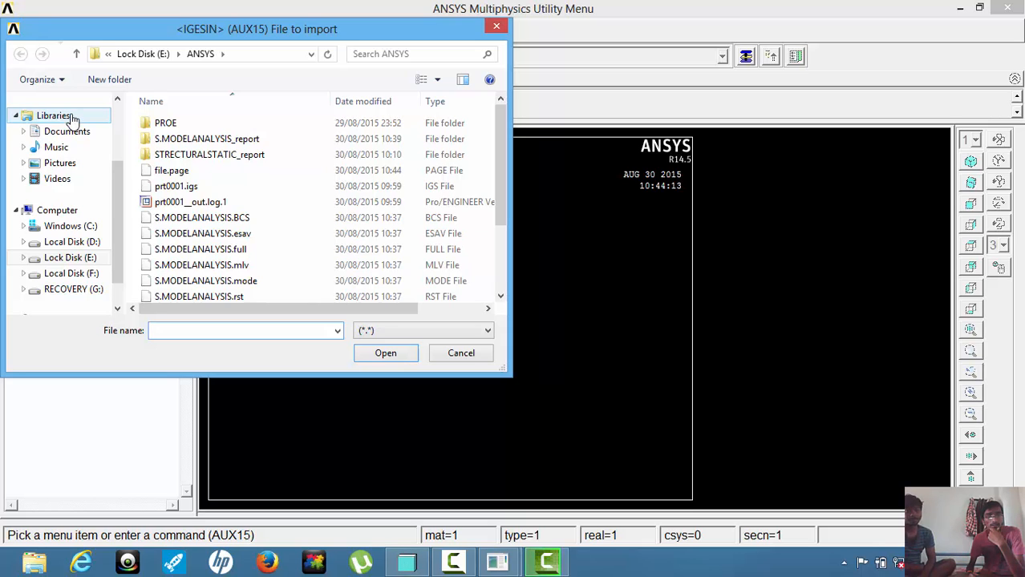
left_click(71, 117)
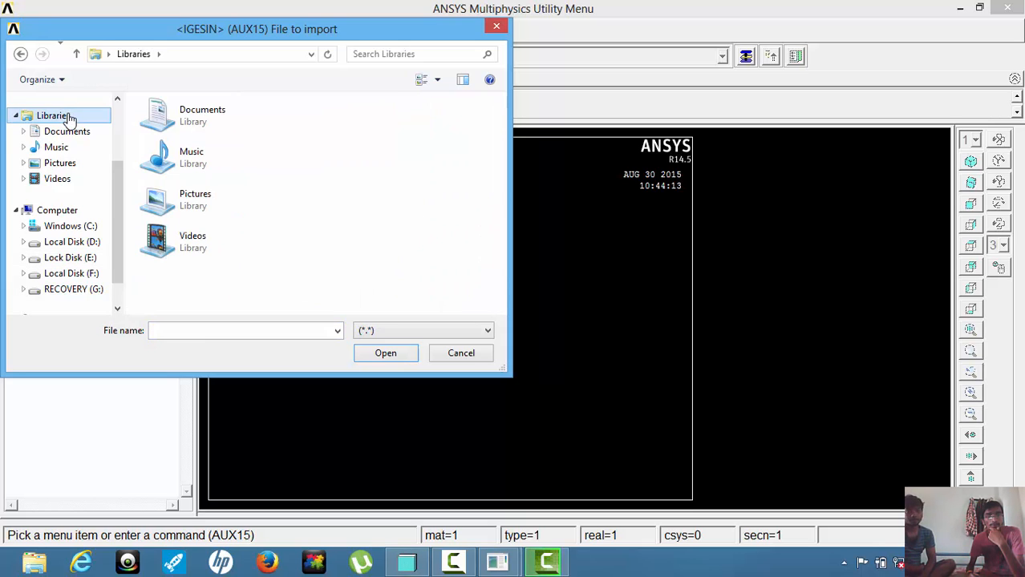
left_click(63, 208)
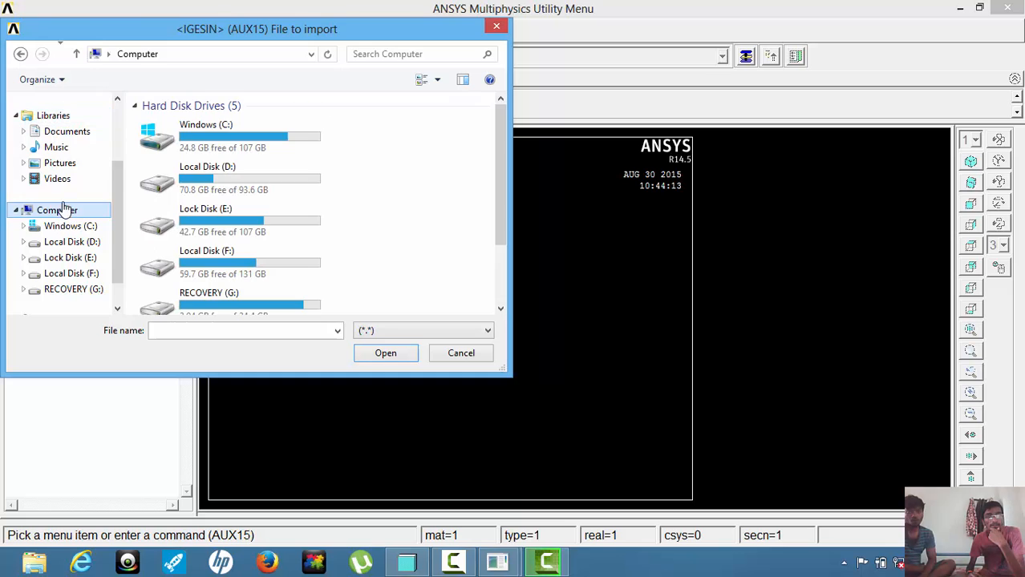
left_click_drag(118, 244, 117, 159)
left_click(58, 122)
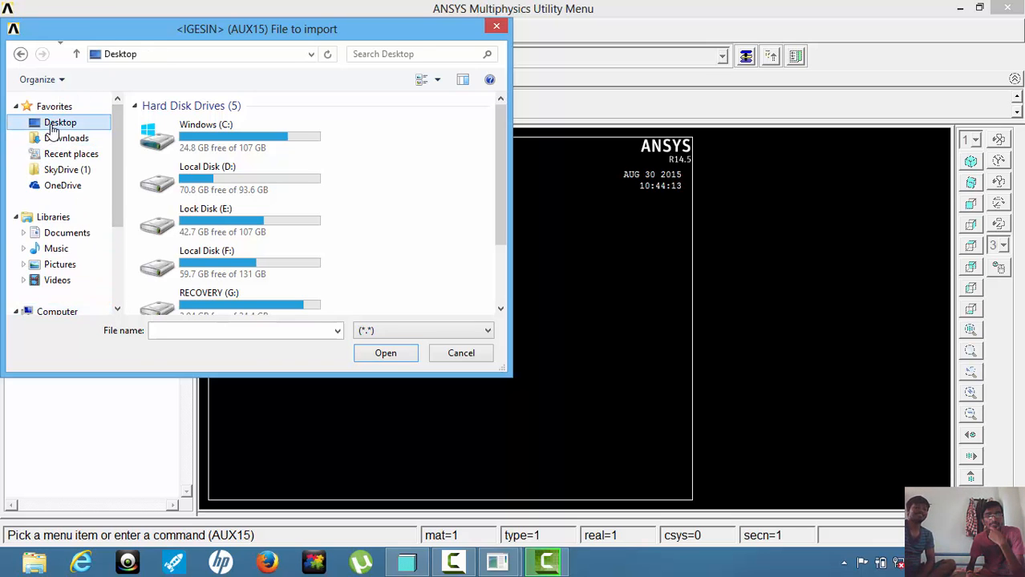
scroll(233, 138, "down", 3)
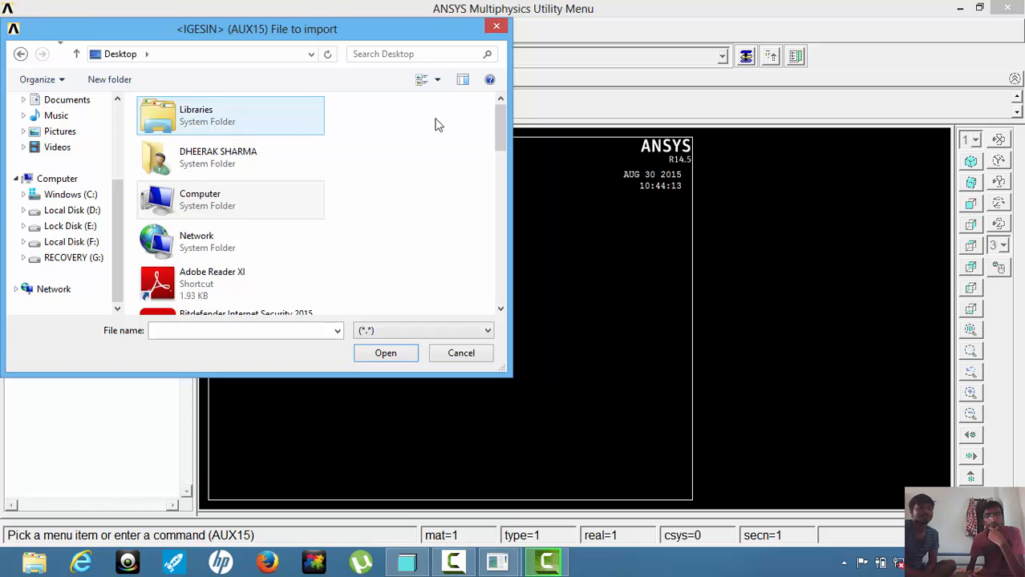
left_click_drag(499, 144, 500, 243)
double_click(228, 213)
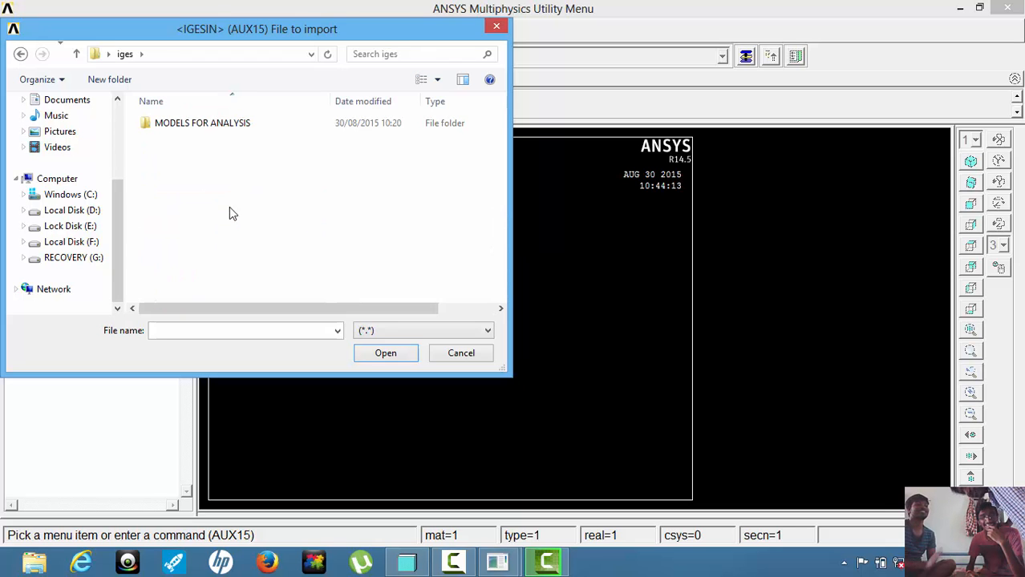
double_click(227, 127)
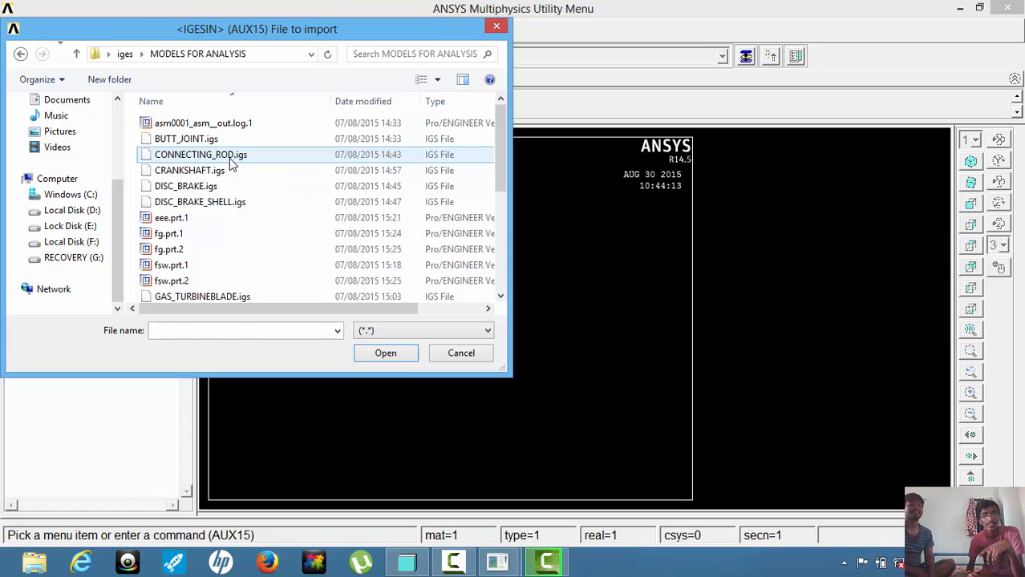
left_click(230, 161)
left_click(384, 356)
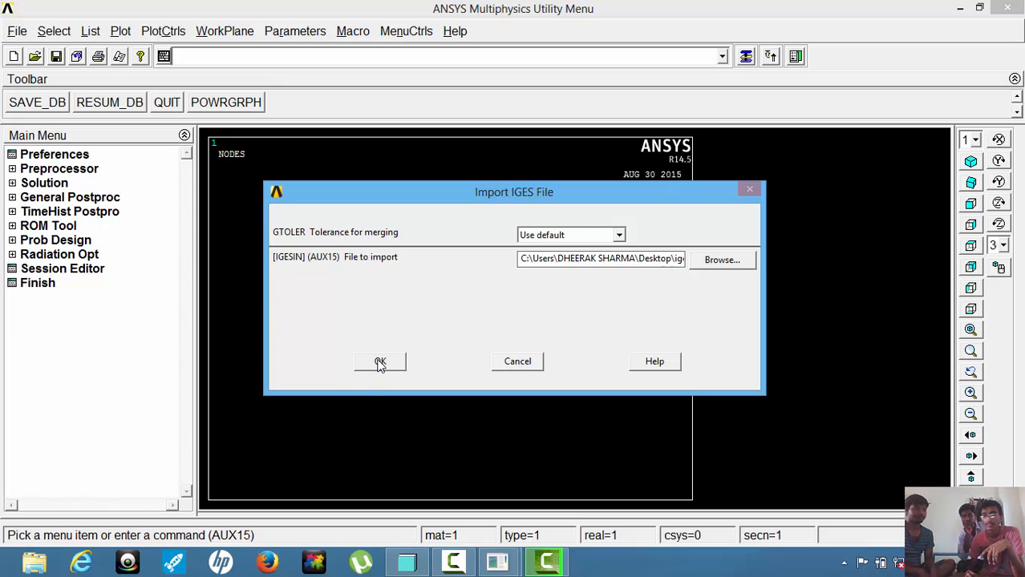
left_click(380, 363)
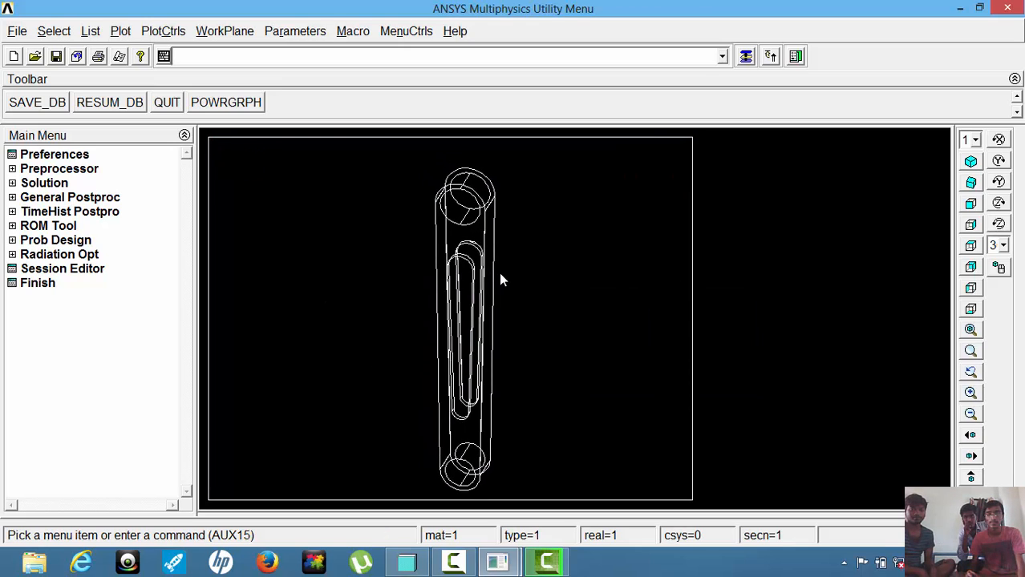
Examine the imported connecting rod from several angles by rotating it about the X and Y axes, finishing on its broad face.
right_click(478, 241)
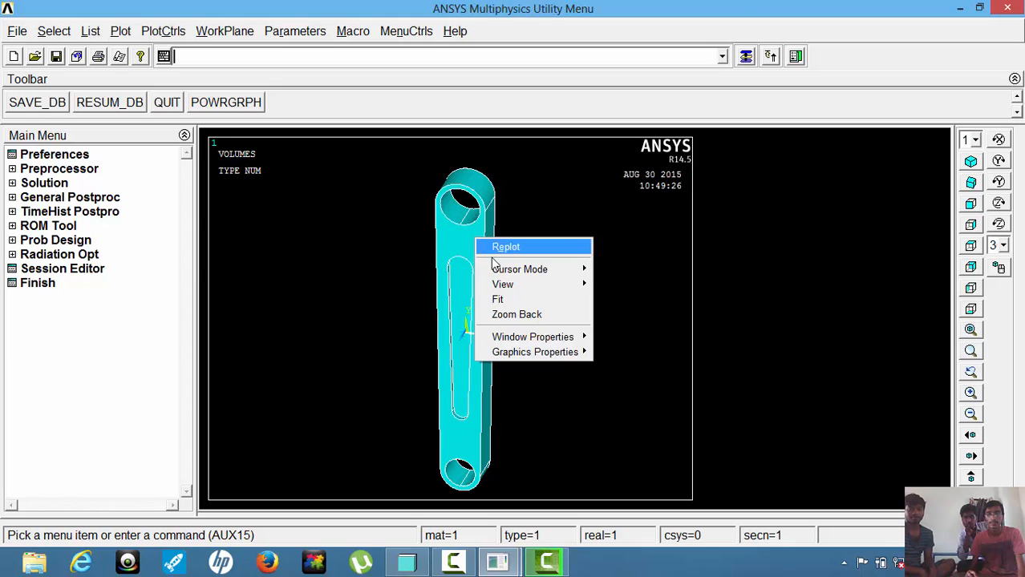
right_click(610, 237)
left_click(537, 231)
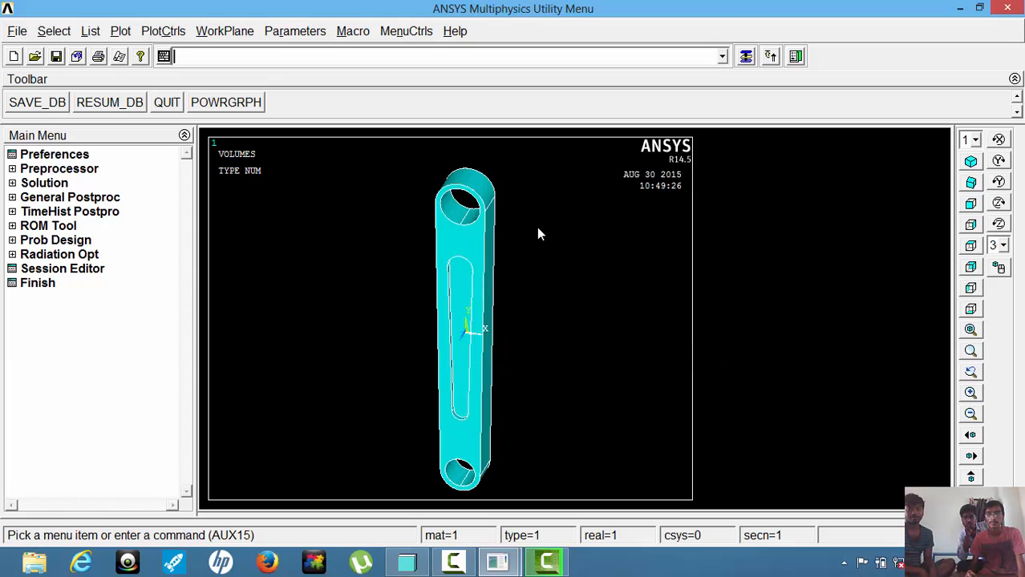
left_click(998, 140)
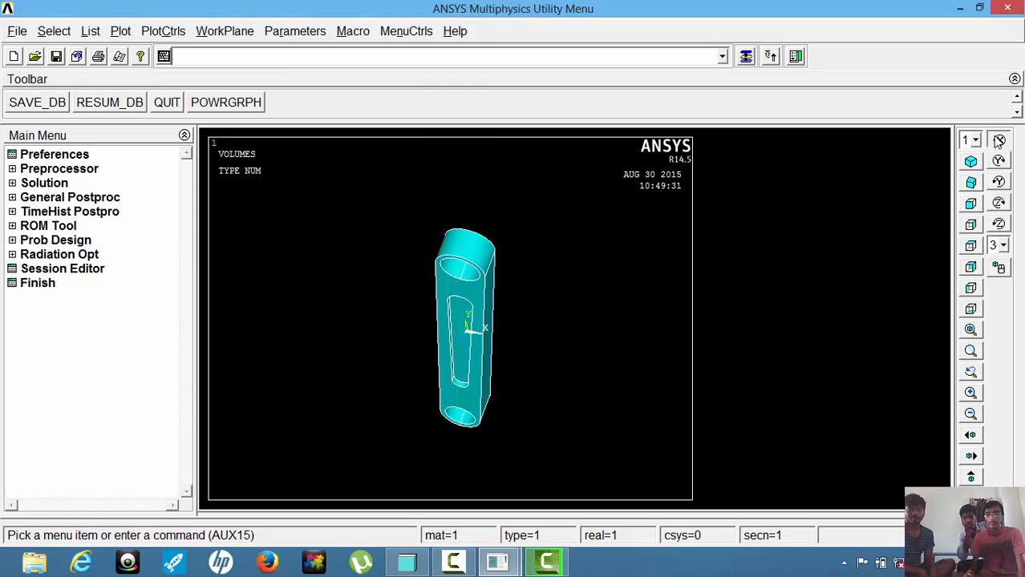
left_click(999, 141)
left_click(998, 160)
left_click(998, 161)
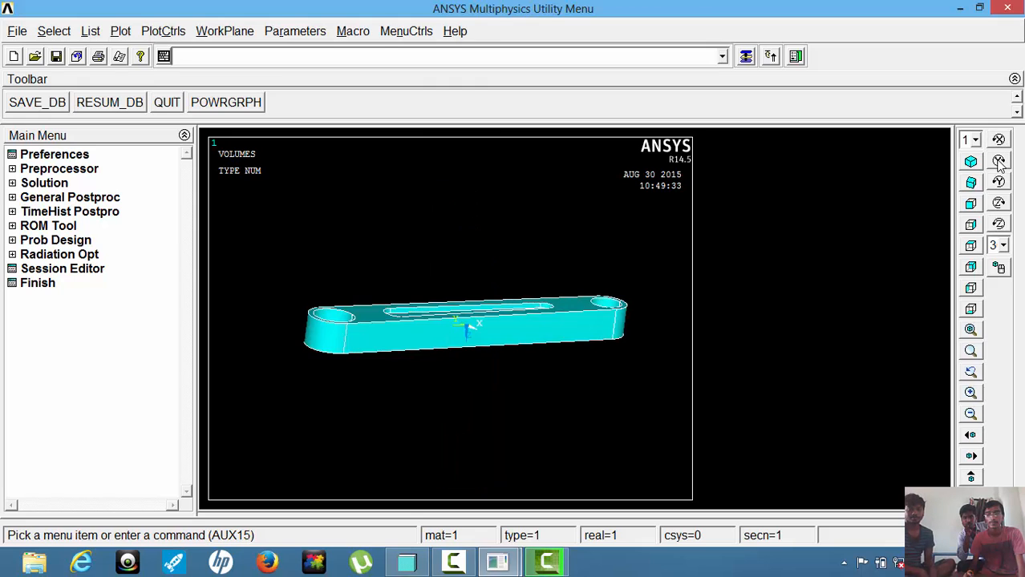
left_click(999, 160)
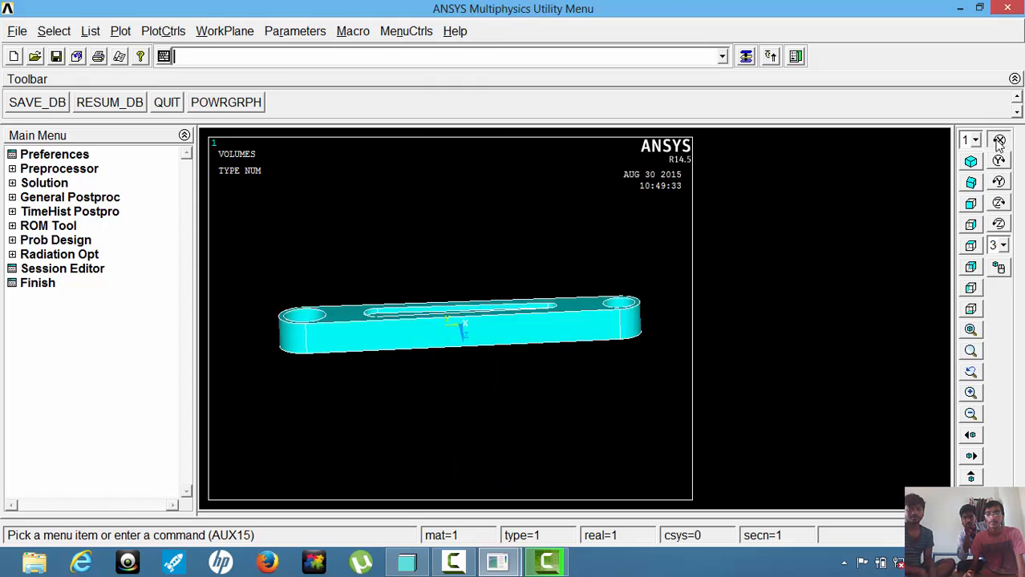
left_click(998, 140)
left_click(998, 140)
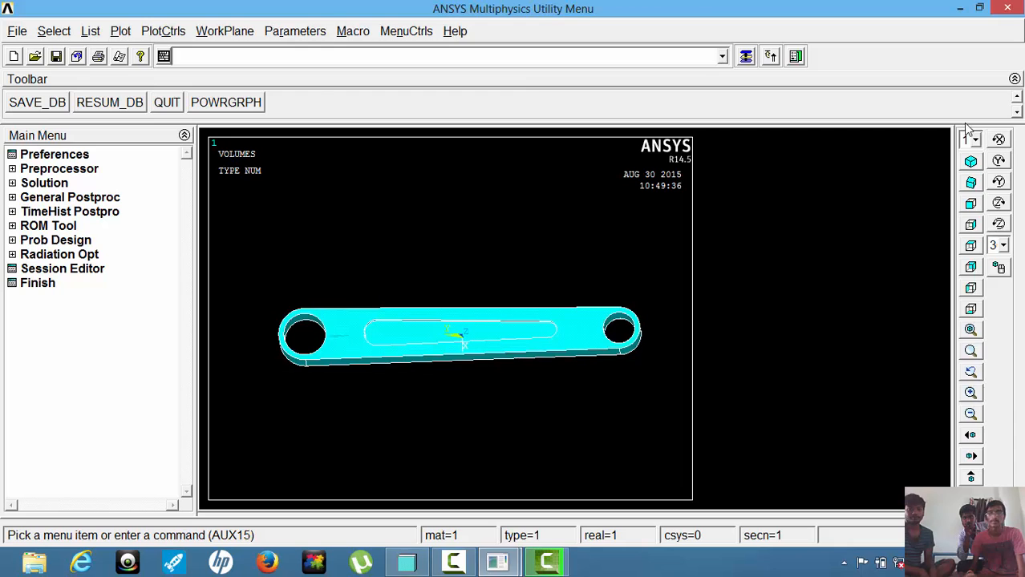
Set the GUI filtering preferences to the Structural discipline with the h-Method.
left_click(53, 155)
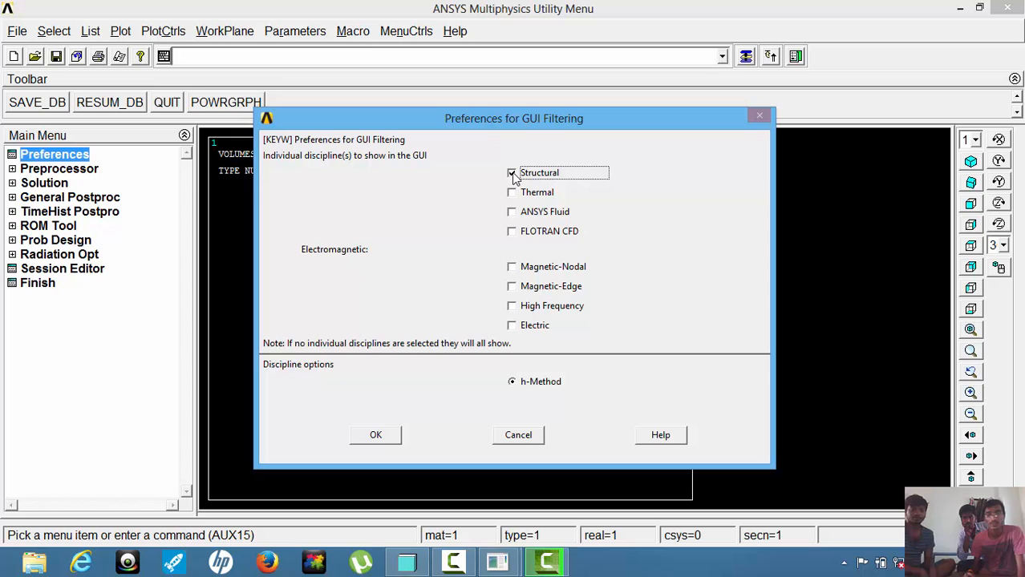
left_click(375, 437)
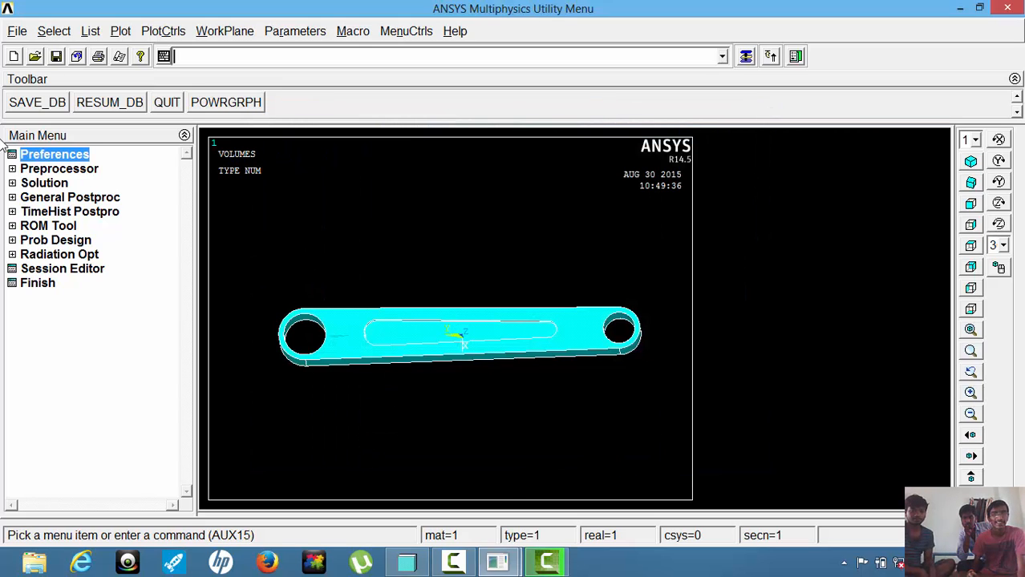
Add the structural Solid 20node 186 element as element type 1.
left_click(54, 170)
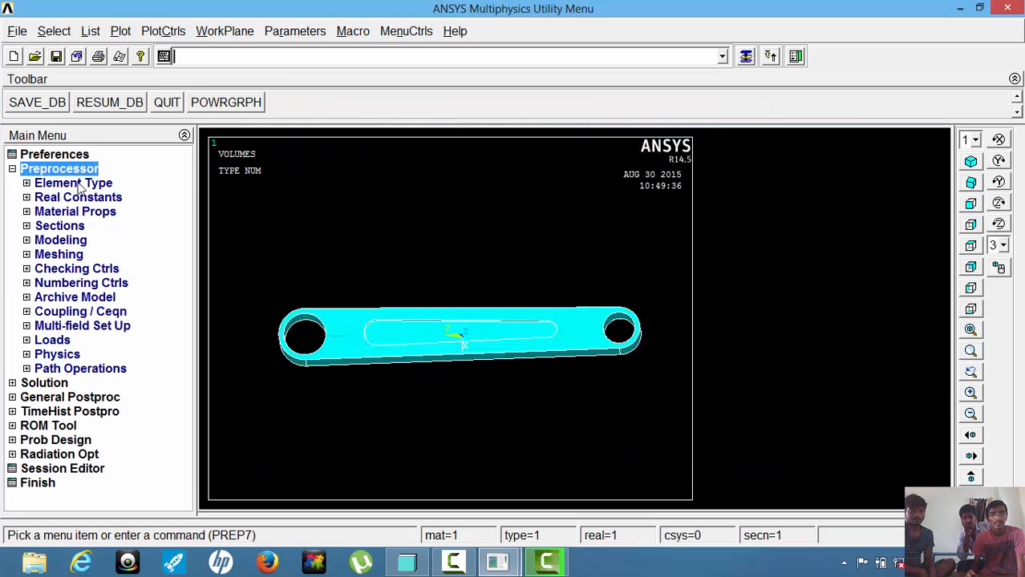
left_click(80, 184)
left_click(83, 199)
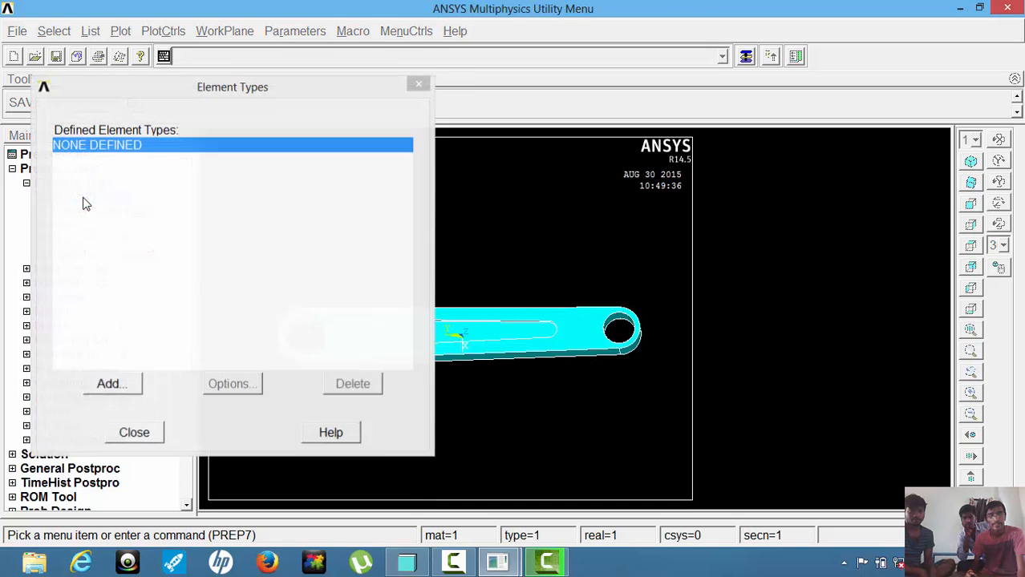
left_click(119, 385)
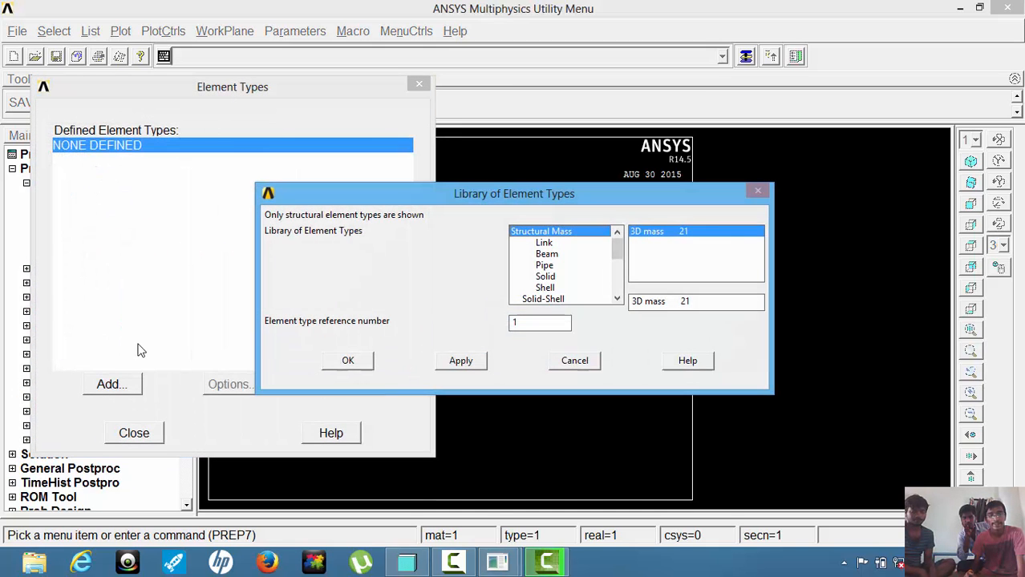
left_click(545, 278)
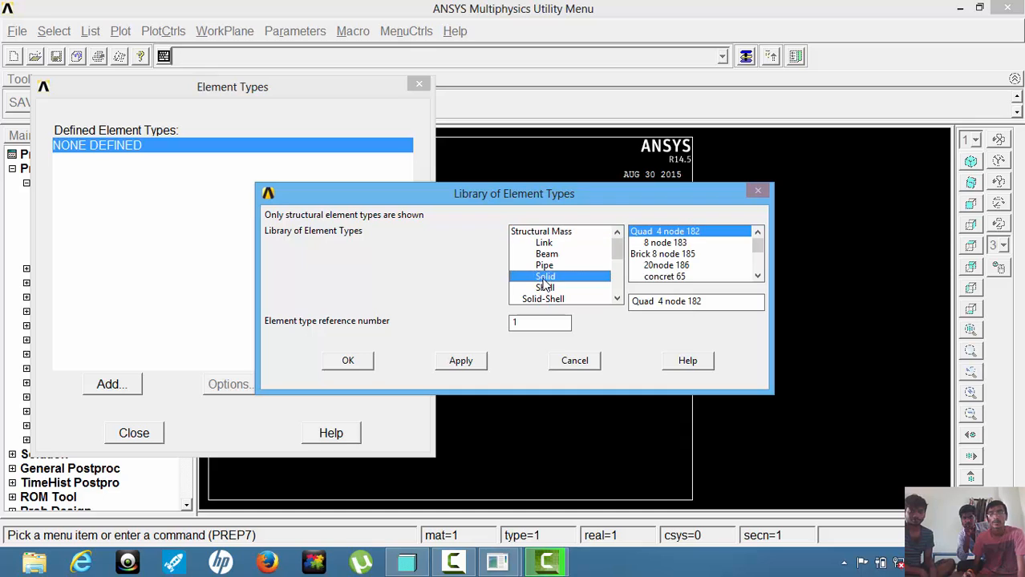
left_click(686, 266)
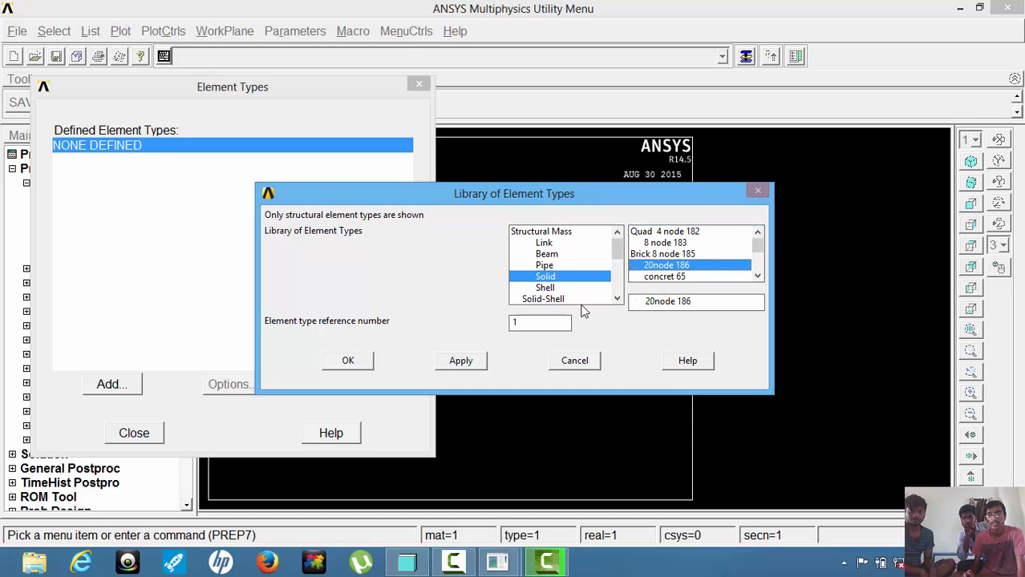
left_click(348, 361)
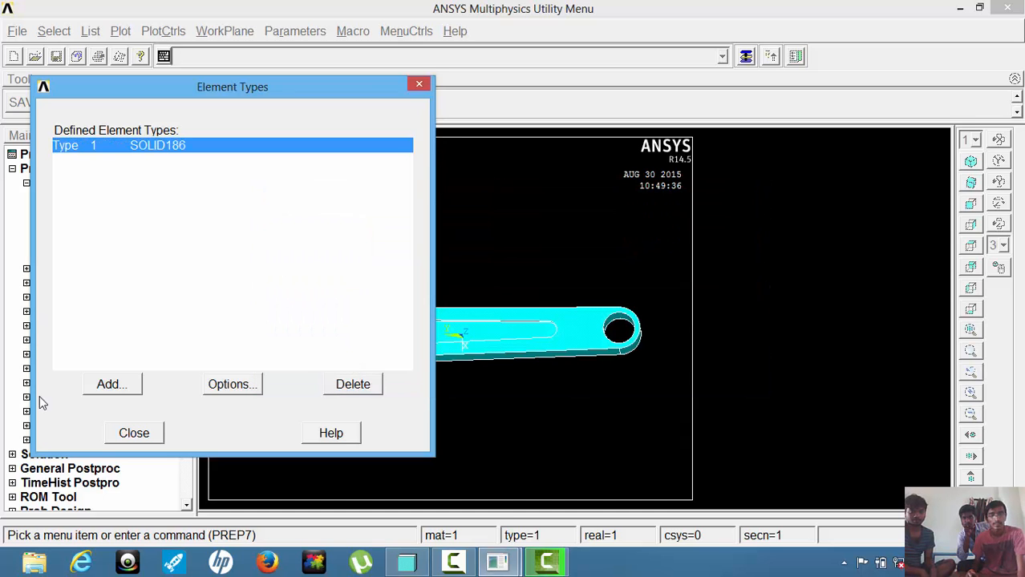
left_click(133, 434)
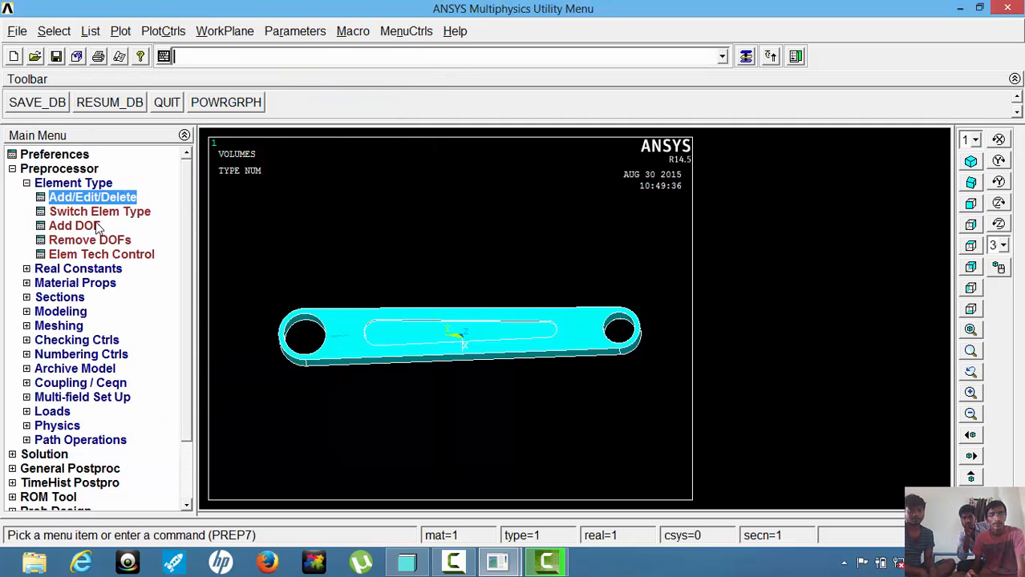
Define a structural linear elastic isotropic model for material 1 with EX 68900 and PRXY 0.33.
left_click(94, 283)
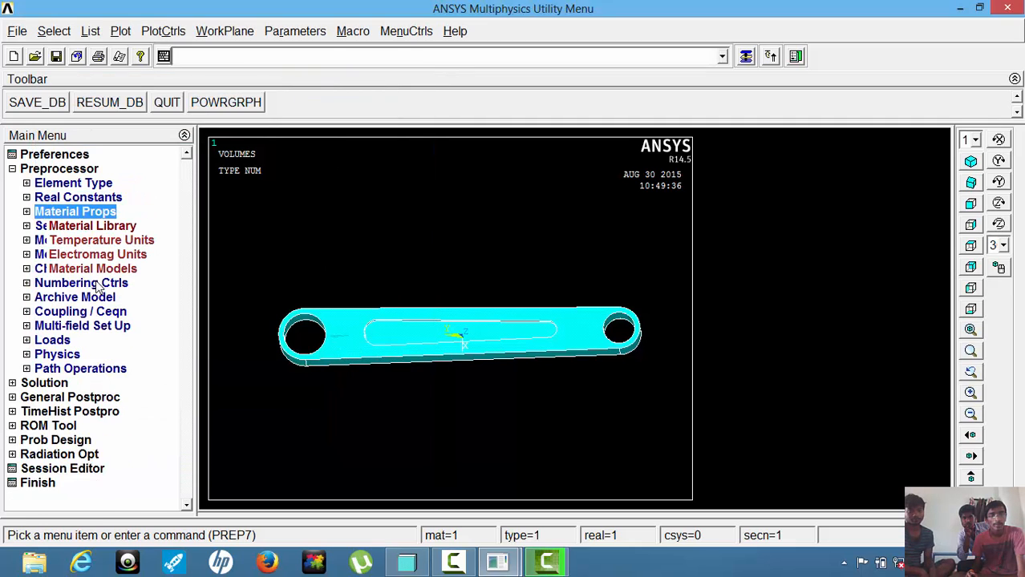
left_click(120, 268)
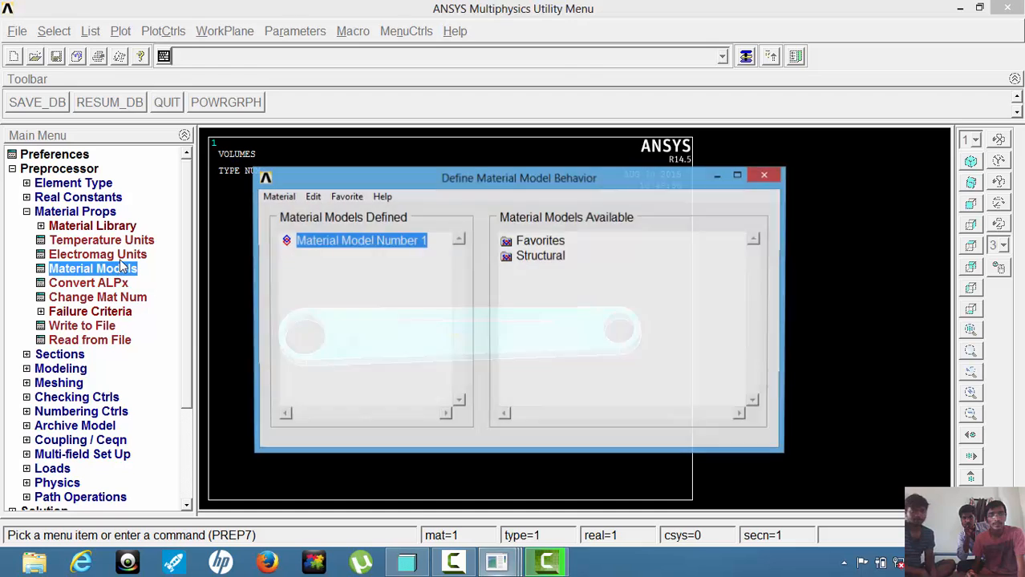
double_click(533, 258)
left_click(551, 271)
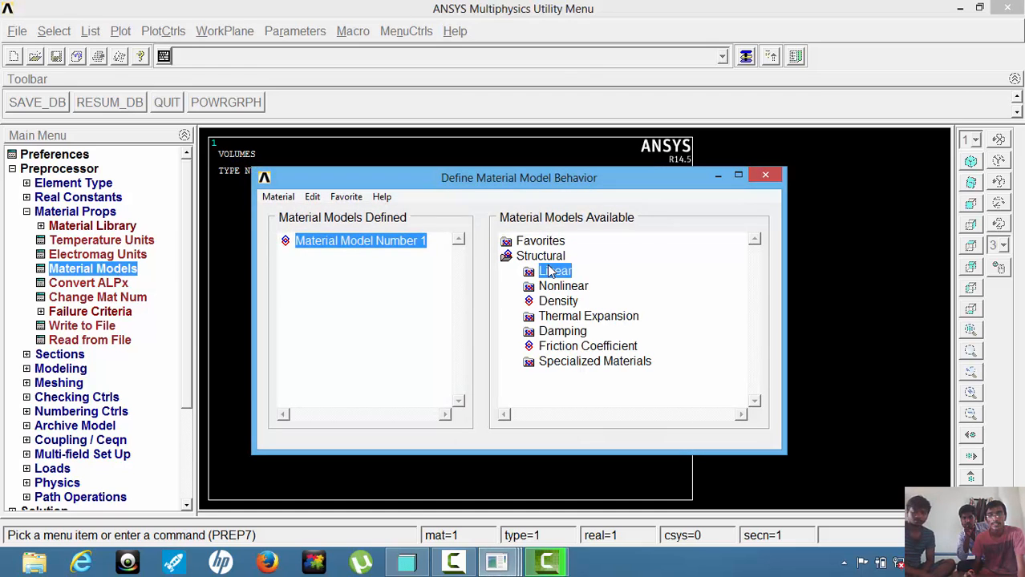
double_click(553, 271)
double_click(578, 286)
double_click(595, 301)
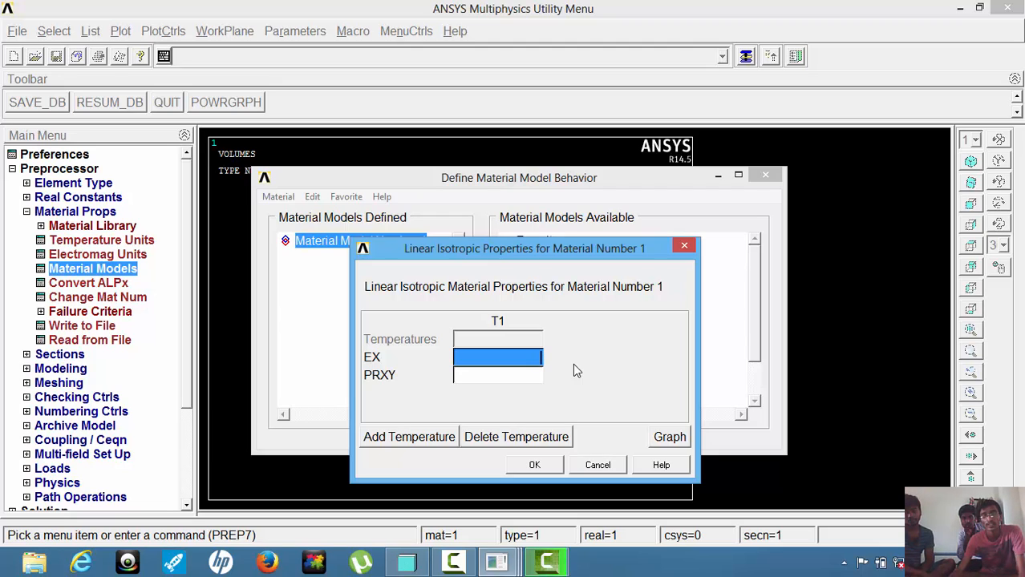
type("68900")
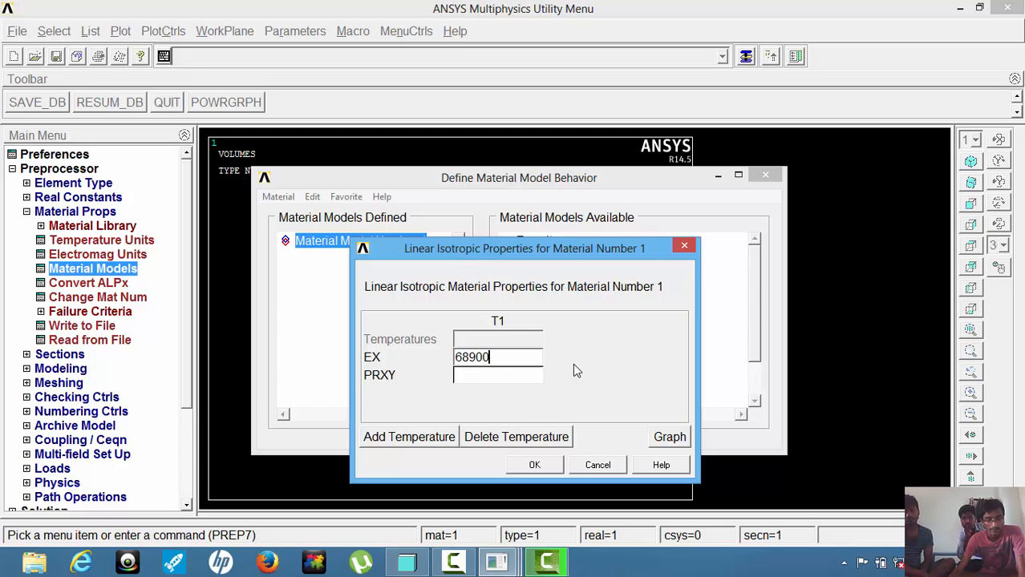
key("Tab")
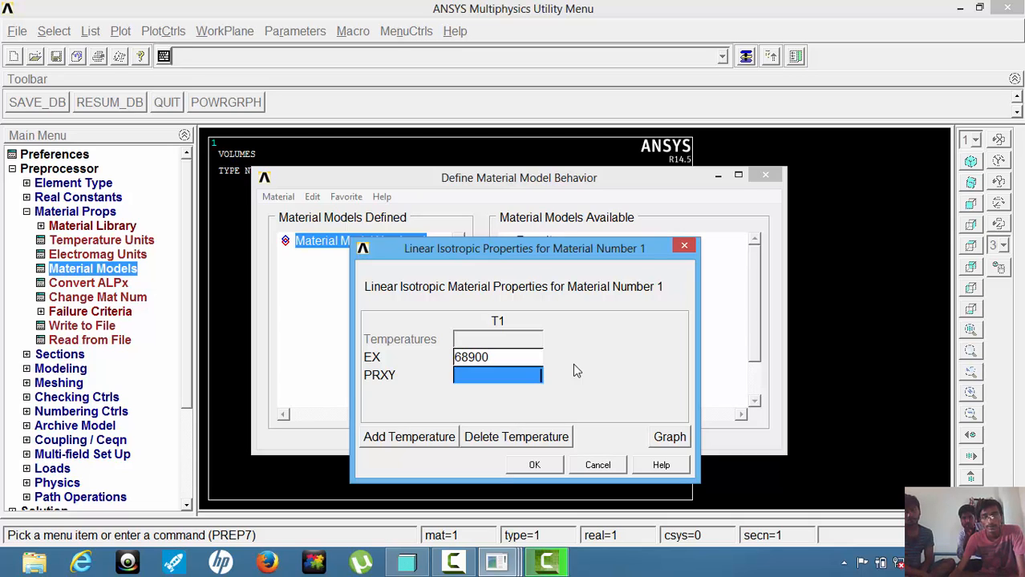
type("0.33")
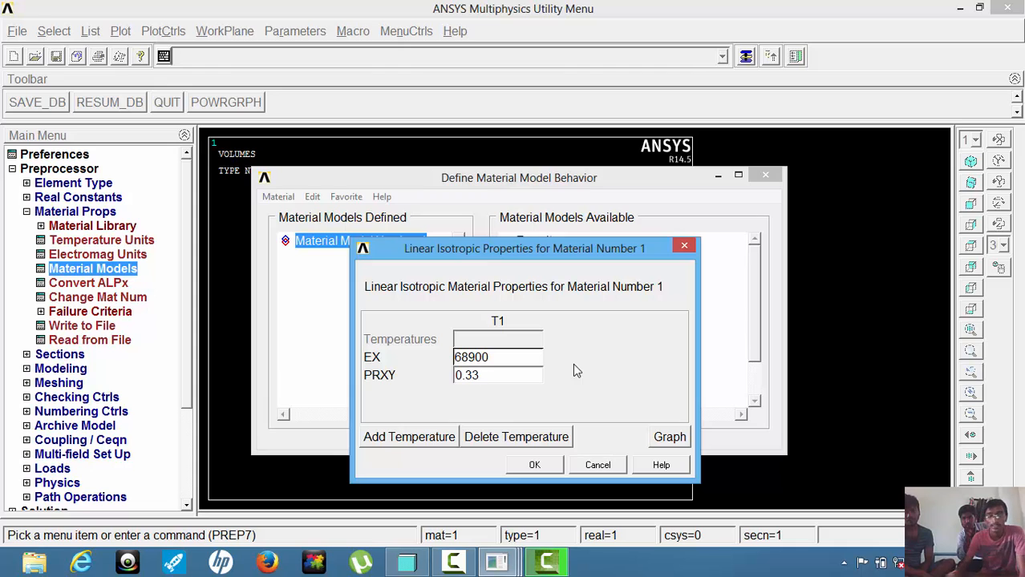
left_click(536, 465)
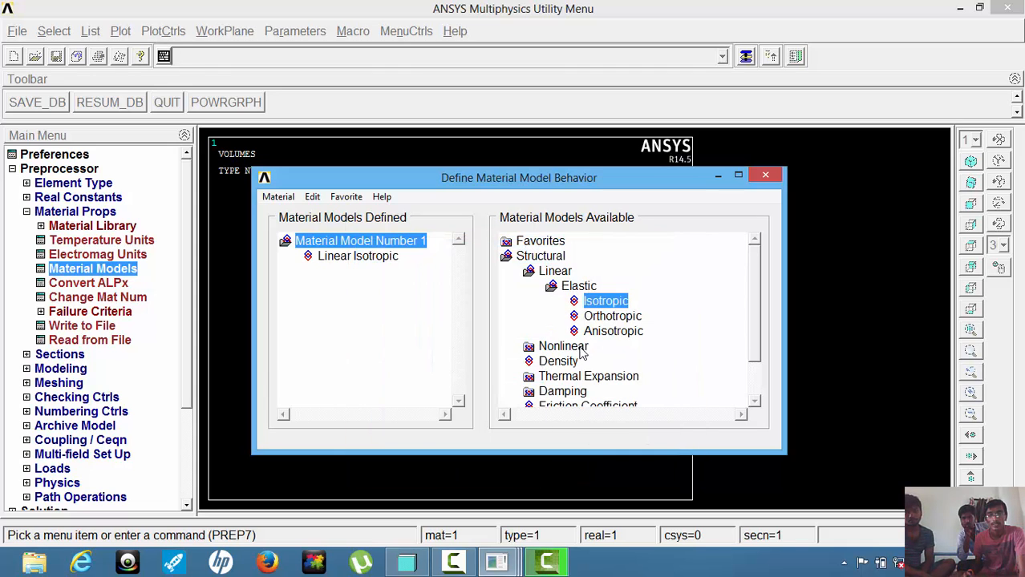
Set the density of material 1 to 0.00000769 and finish the material definition.
double_click(565, 361)
type("0.00000")
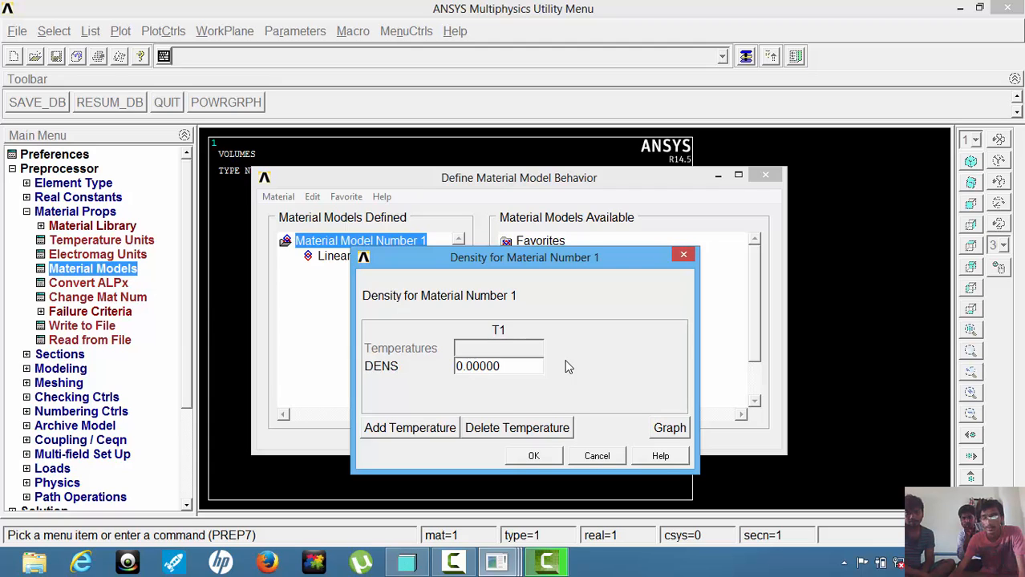
type("769")
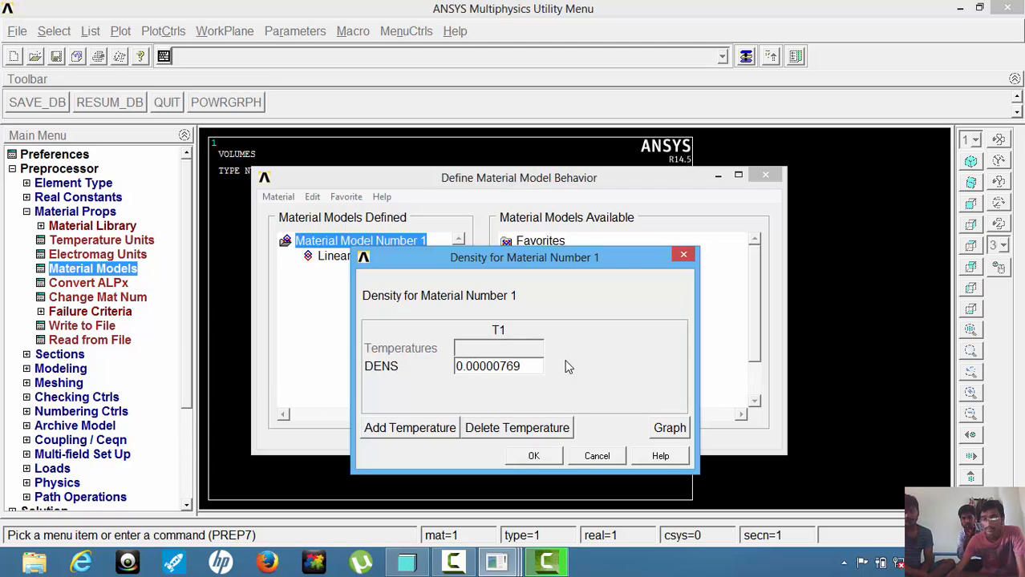
left_click(545, 458)
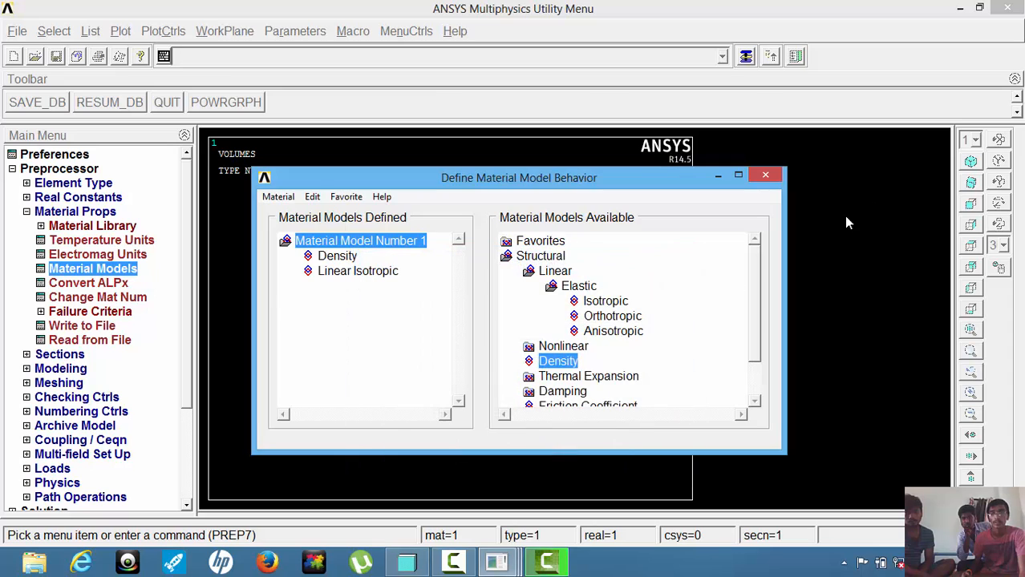
left_click(765, 175)
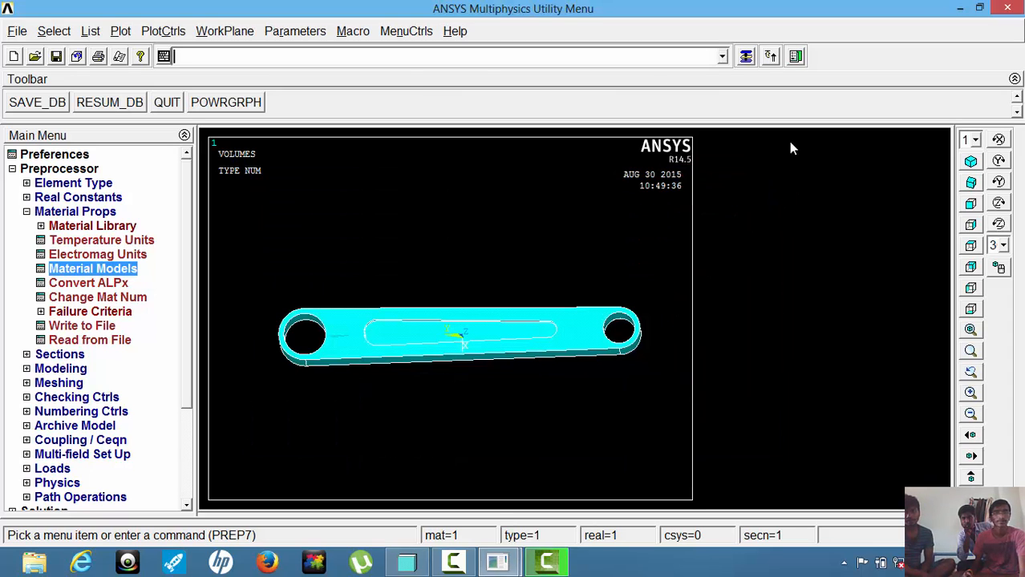
left_click(52, 212)
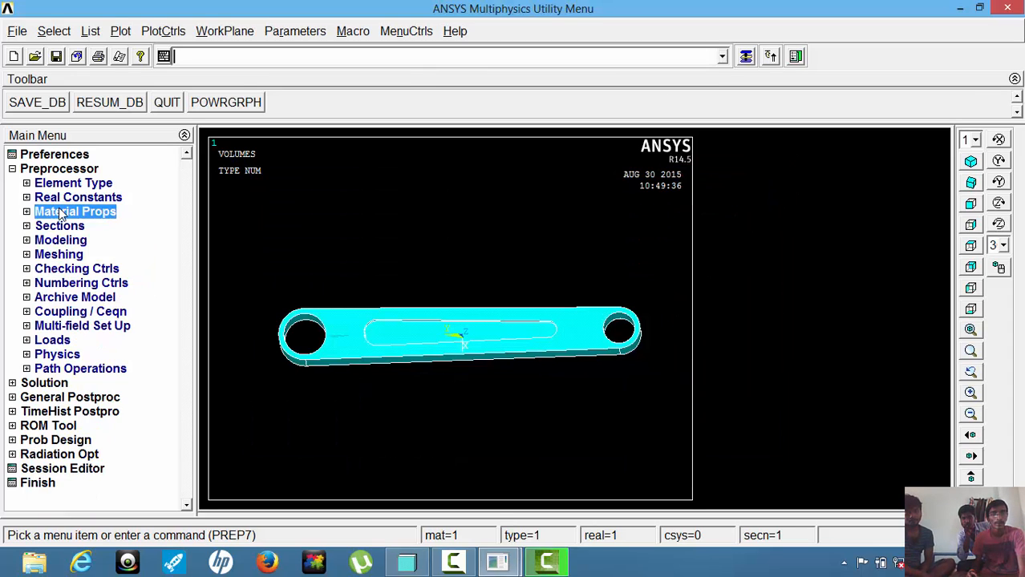
Enable Smart Size in the MeshTool and shift the sizing level two increments towards Fine.
left_click(60, 254)
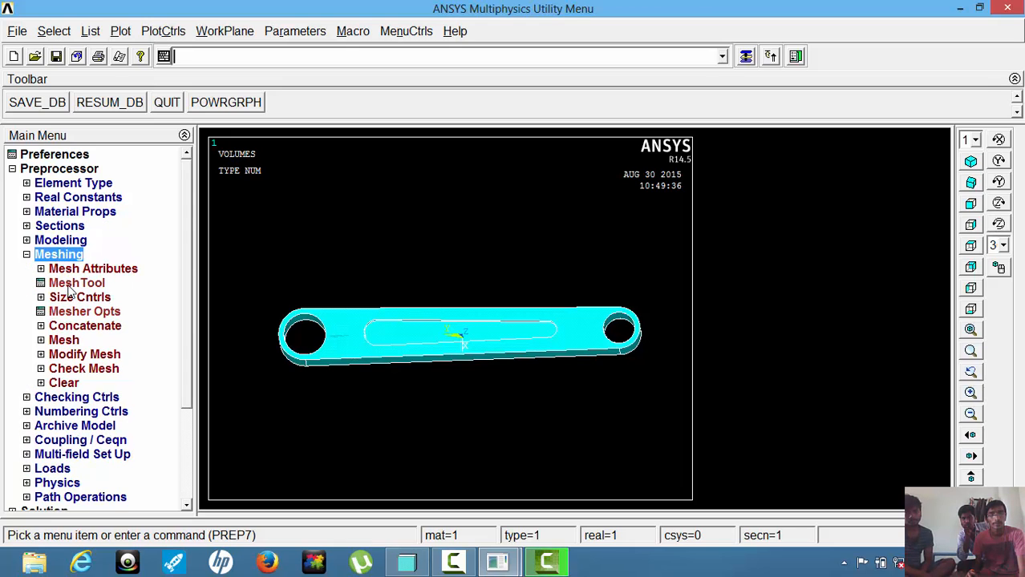
left_click(71, 284)
left_click(866, 131)
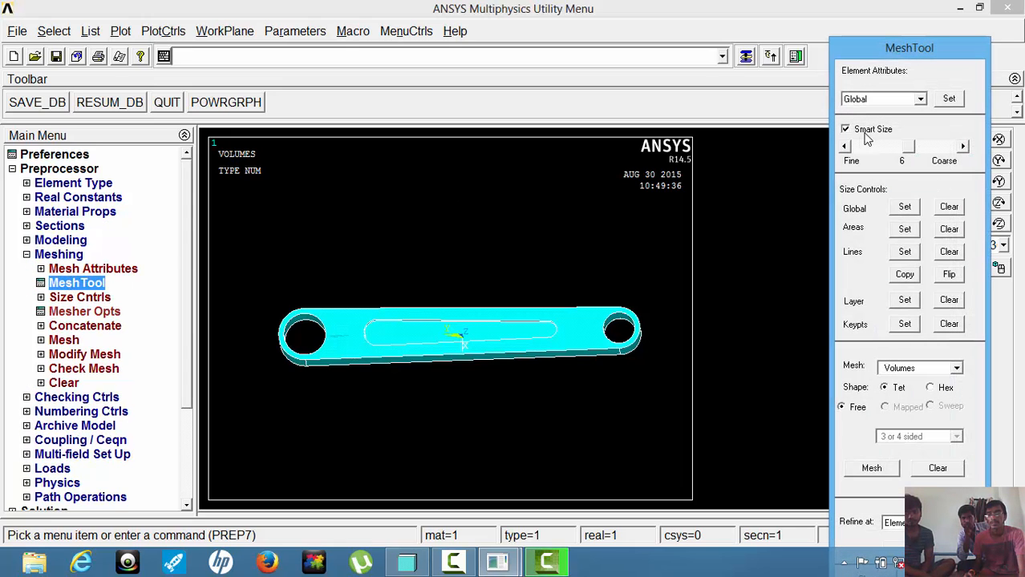
left_click(845, 146)
left_click(845, 147)
Generate the free tetrahedral volume mesh on all of the connecting rod.
left_click(872, 469)
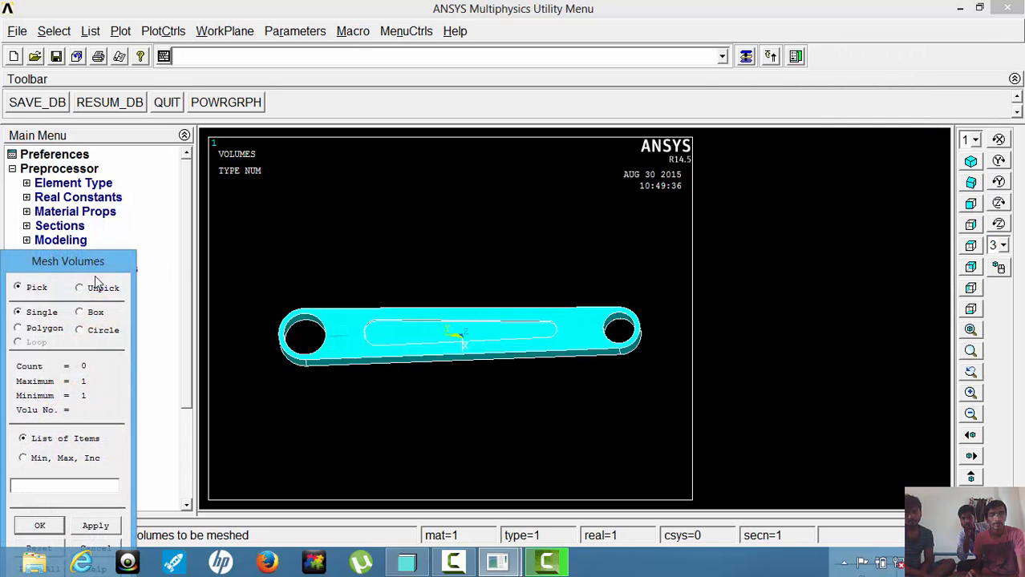
left_click_drag(72, 261, 140, 180)
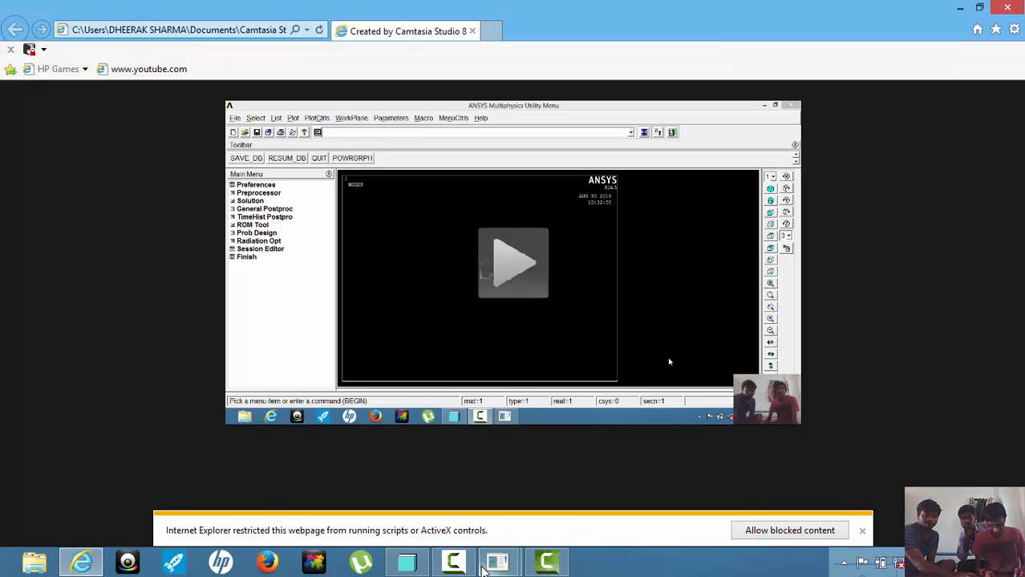
left_click(547, 561)
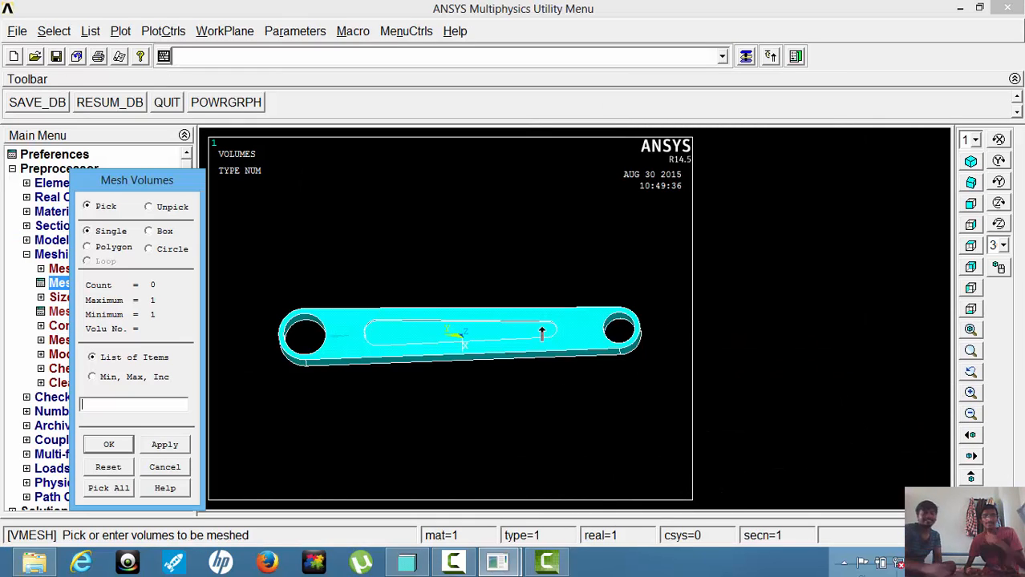
left_click(93, 494)
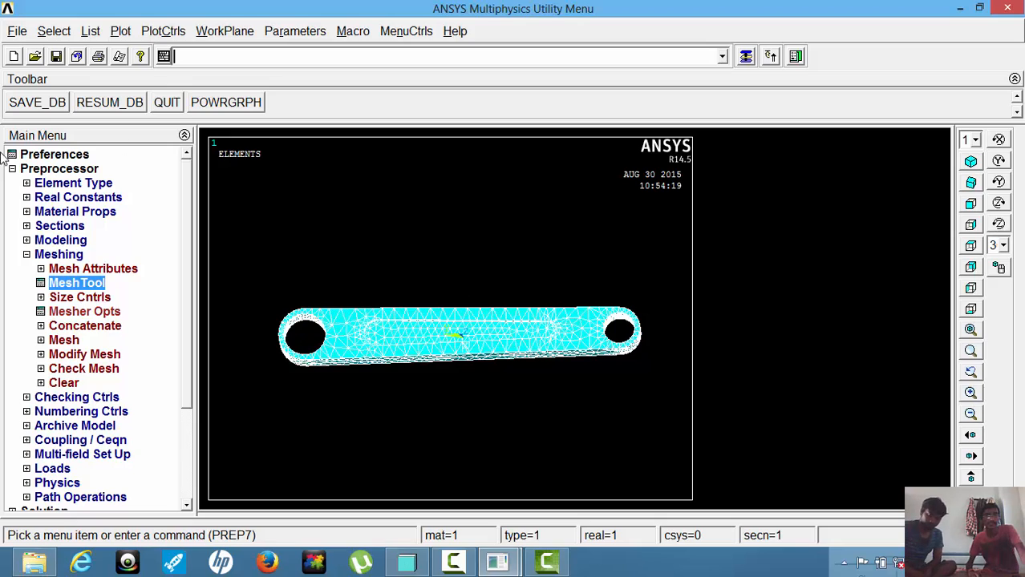
left_click(59, 254)
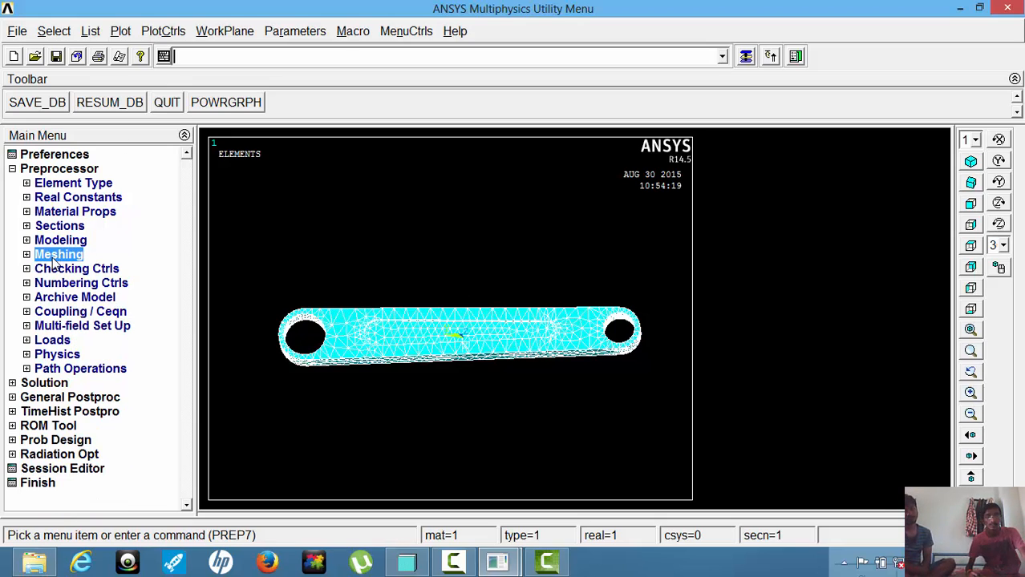
Start a new Transient analysis using the Full solution method without the lumped mass approximation.
left_click(44, 383)
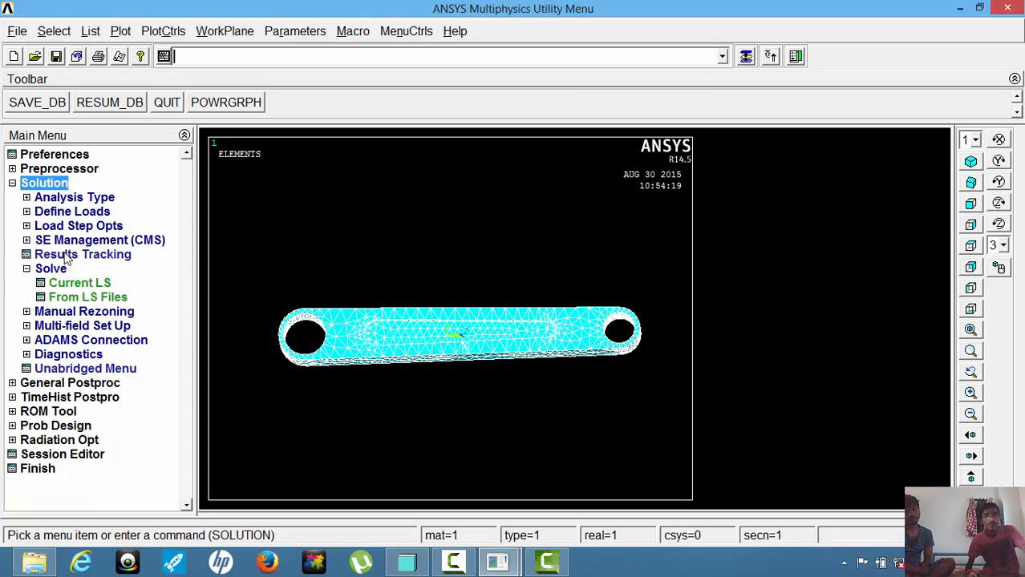
left_click(69, 201)
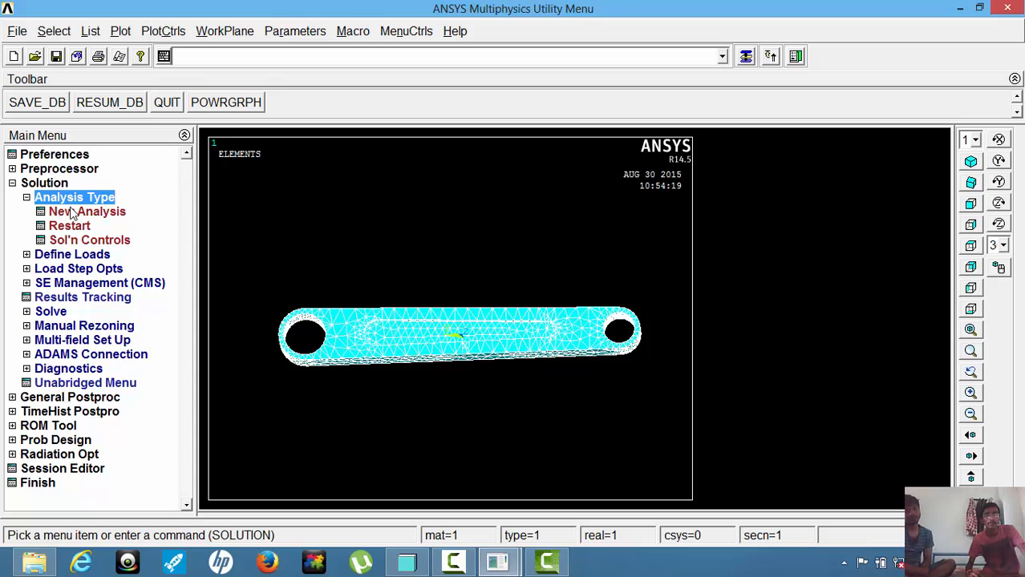
left_click(72, 213)
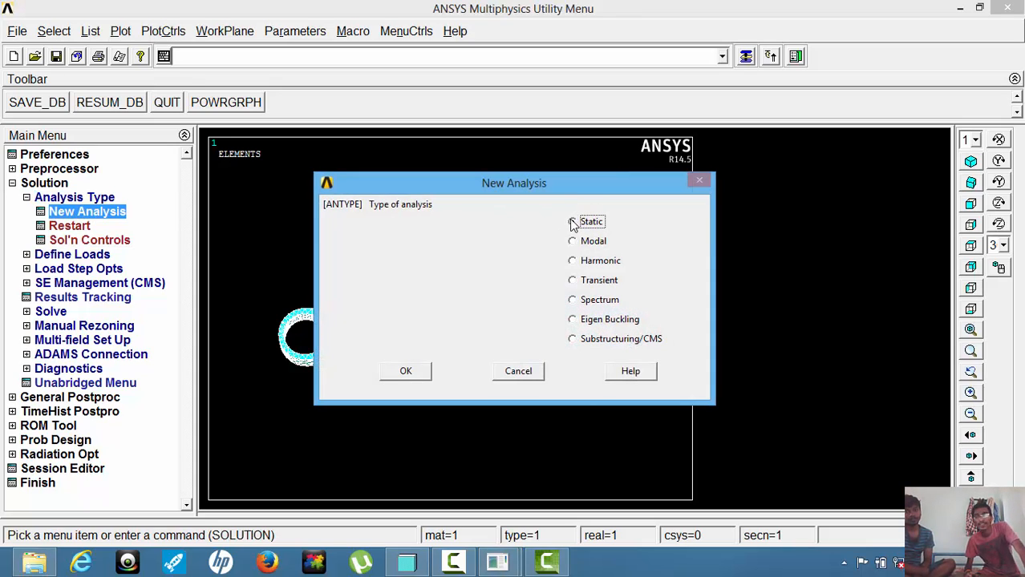
left_click(573, 282)
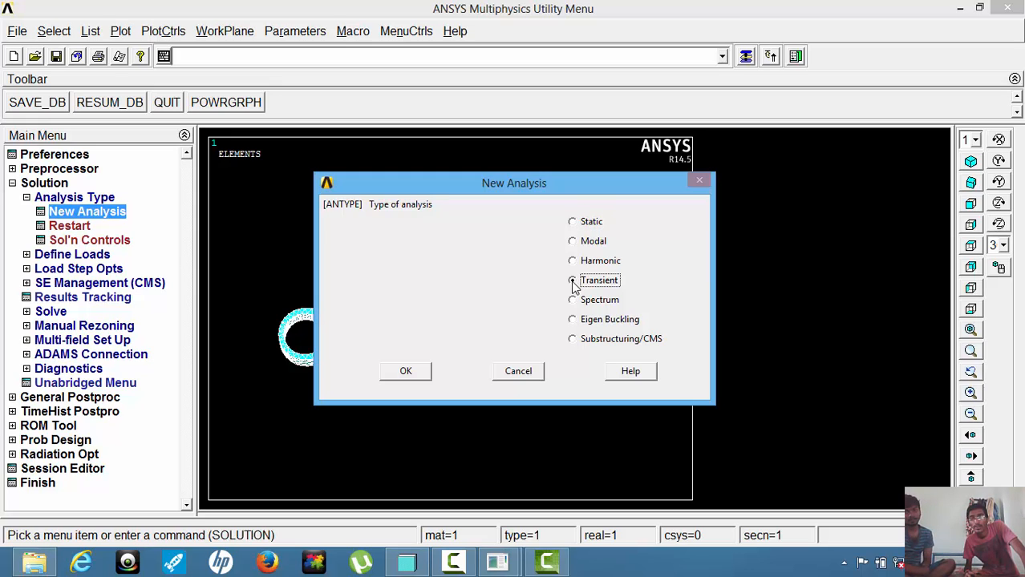
left_click(417, 375)
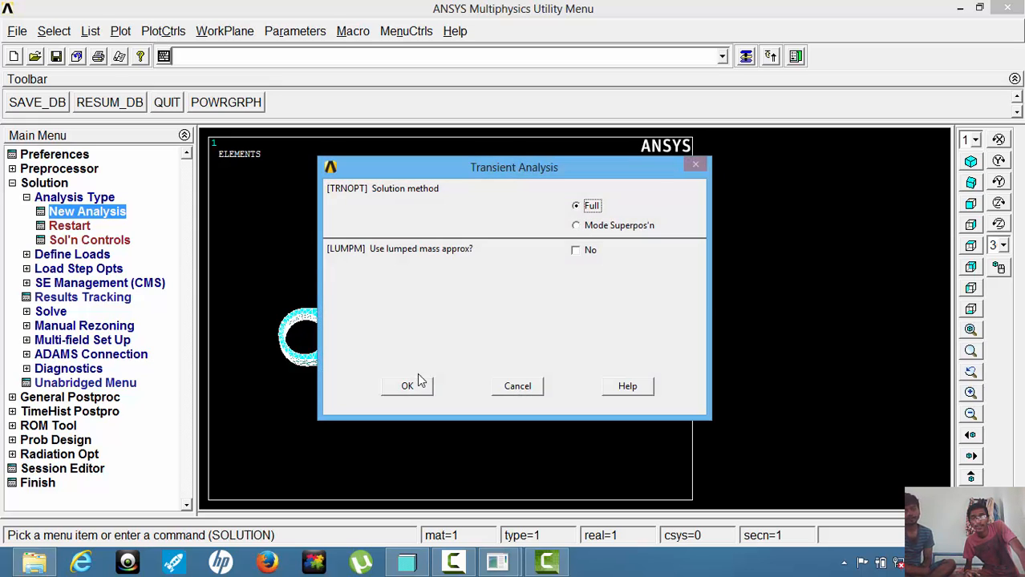
left_click(409, 385)
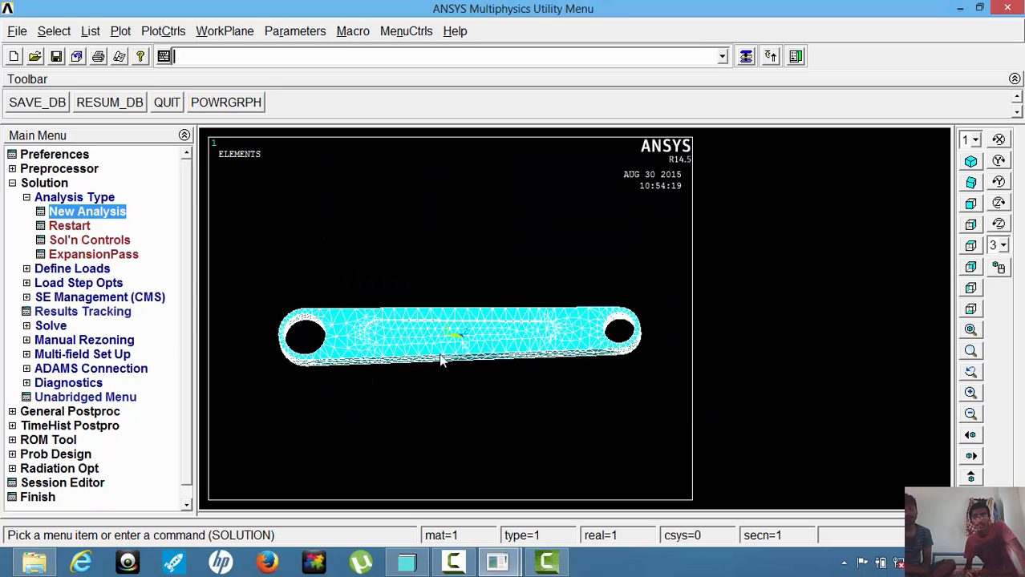
Configure the solution controls with a loadstep end time of 5, 5 substeps, a maximum of 5 and a minimum of 1.
left_click(105, 244)
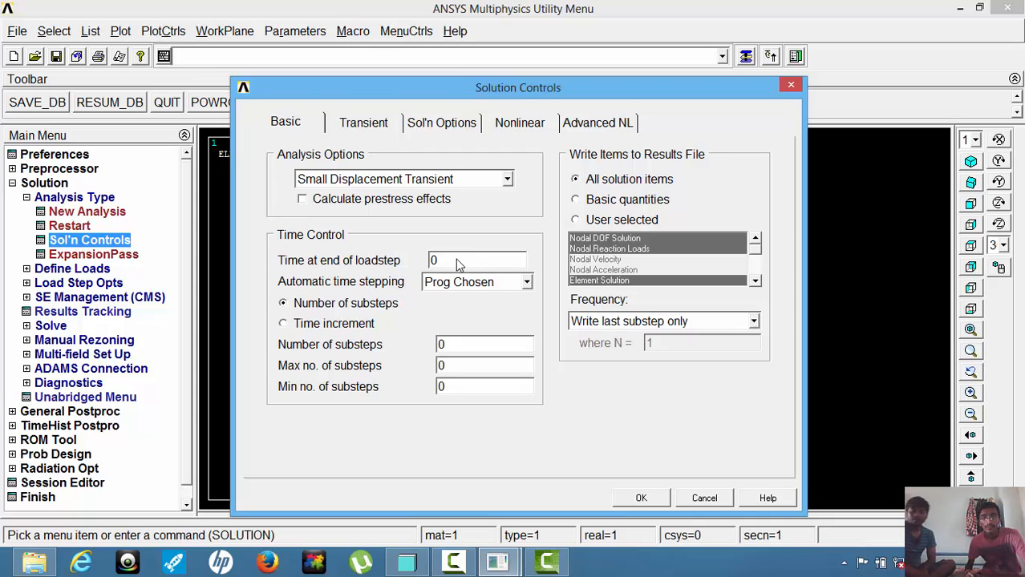
left_click_drag(435, 262, 426, 263)
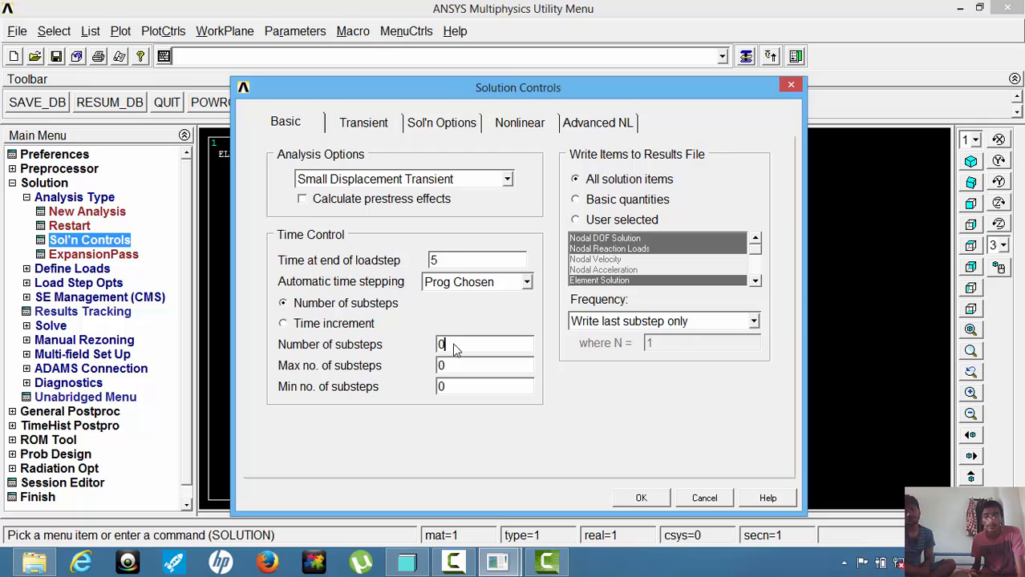
left_click_drag(457, 345, 412, 350)
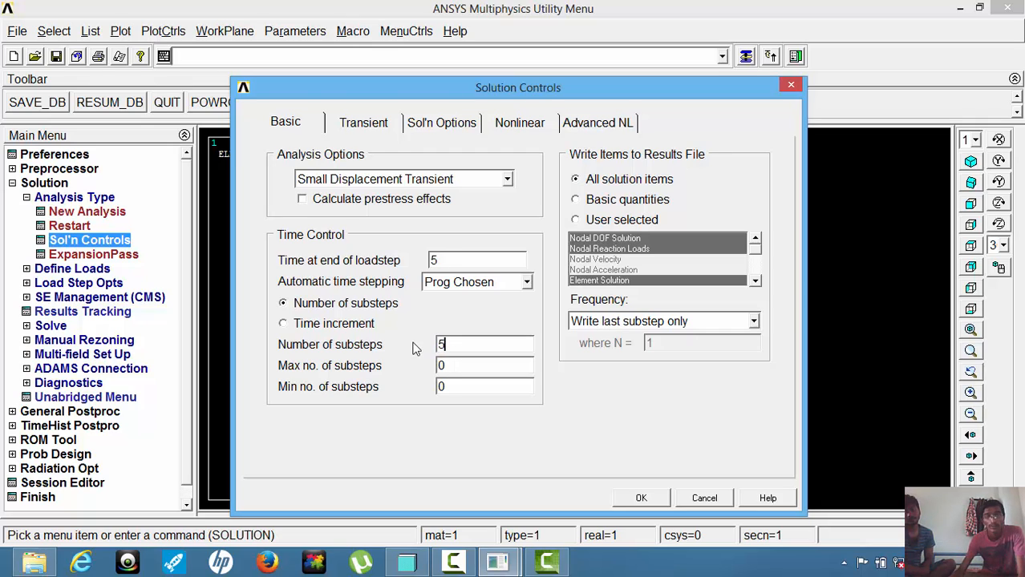
type("5")
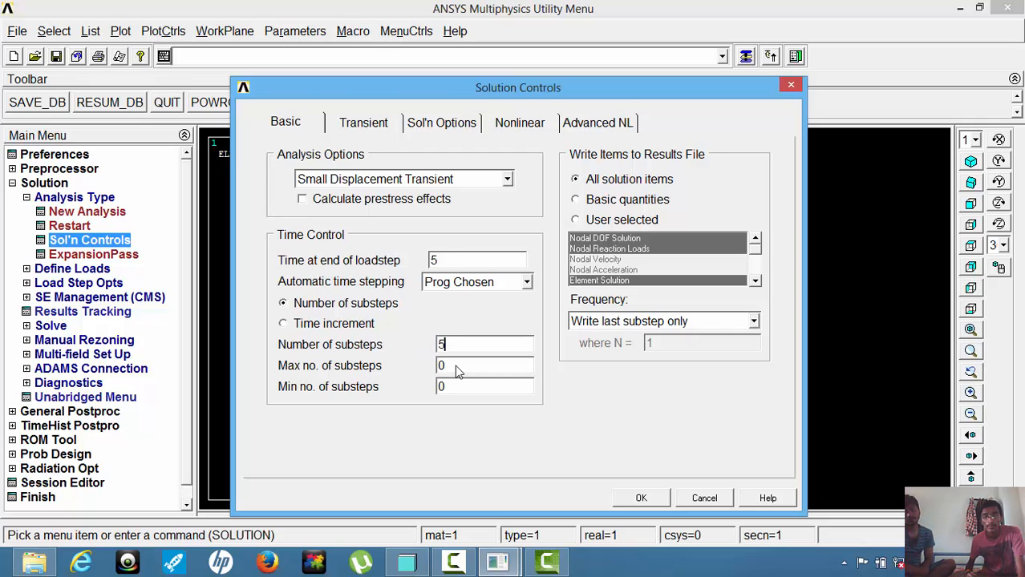
left_click_drag(457, 367, 431, 369)
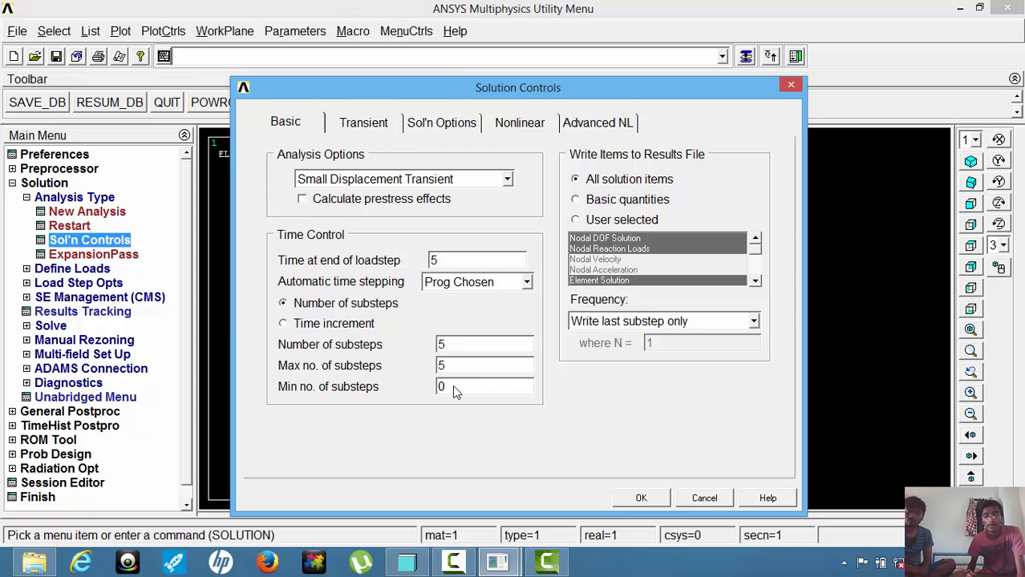
left_click_drag(456, 391, 433, 393)
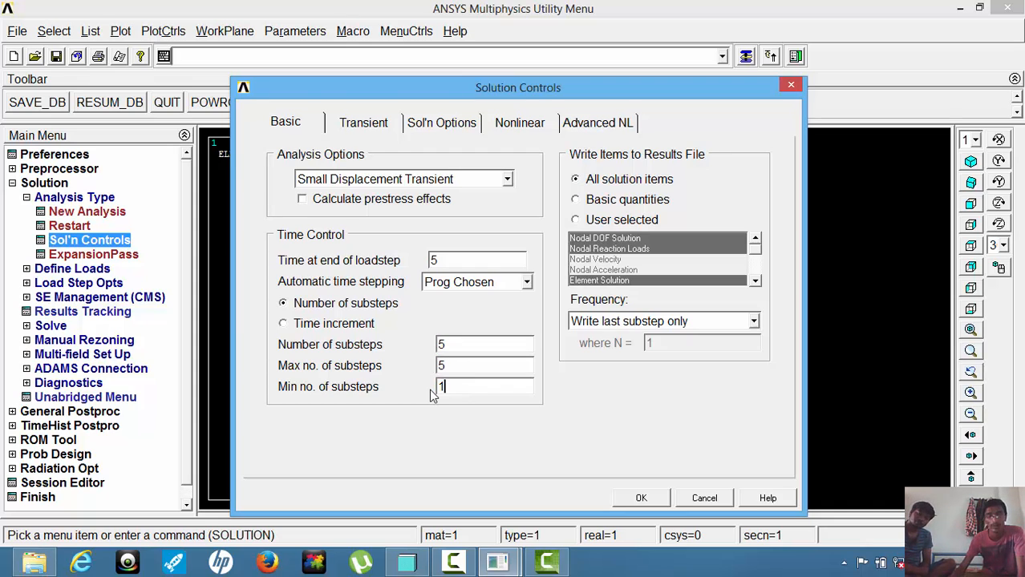
left_click(637, 498)
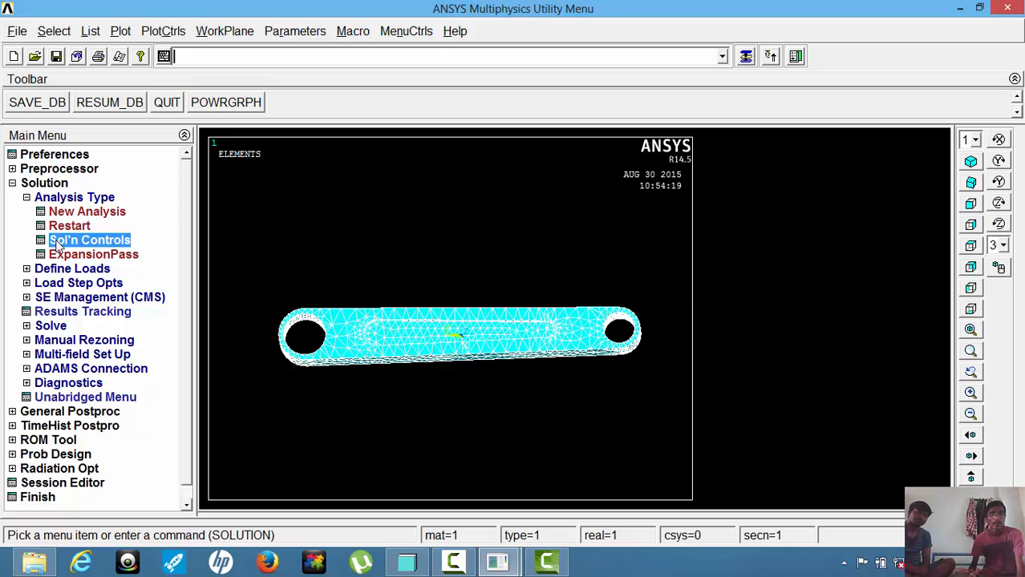
Constrain all degrees of freedom on the two inner areas of the connecting rod's smaller hole.
left_click(56, 199)
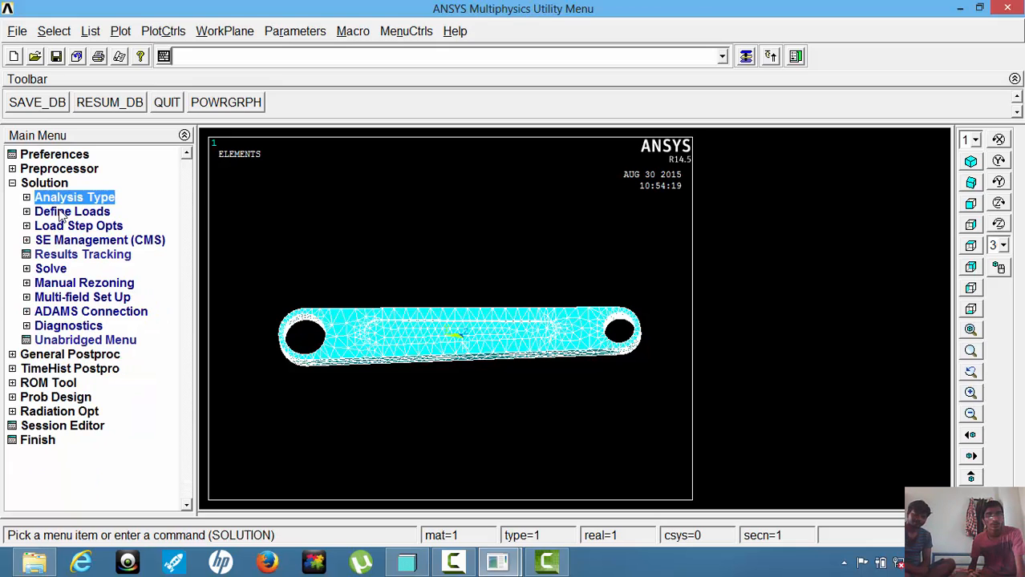
left_click(64, 213)
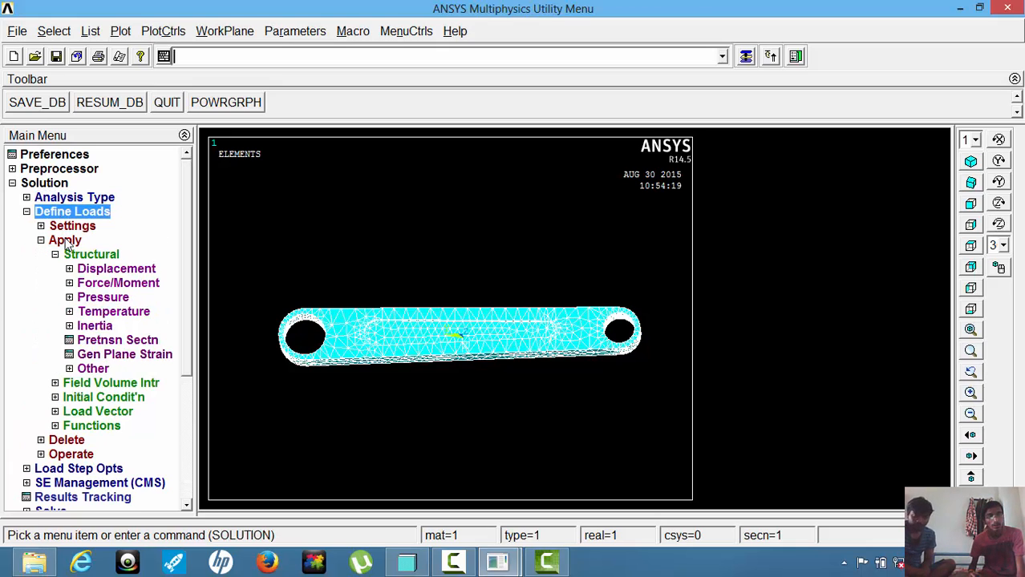
left_click(119, 270)
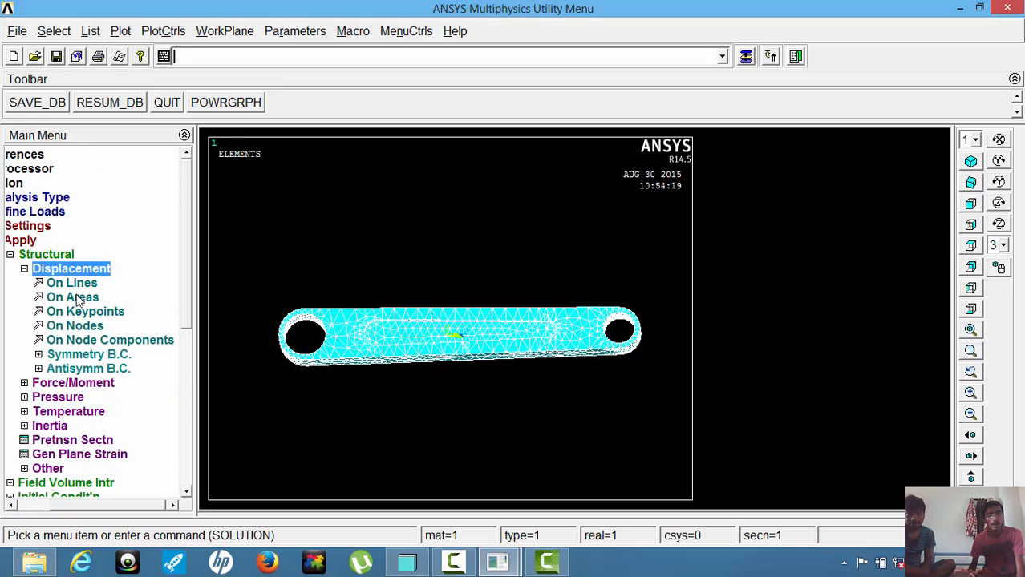
left_click(79, 298)
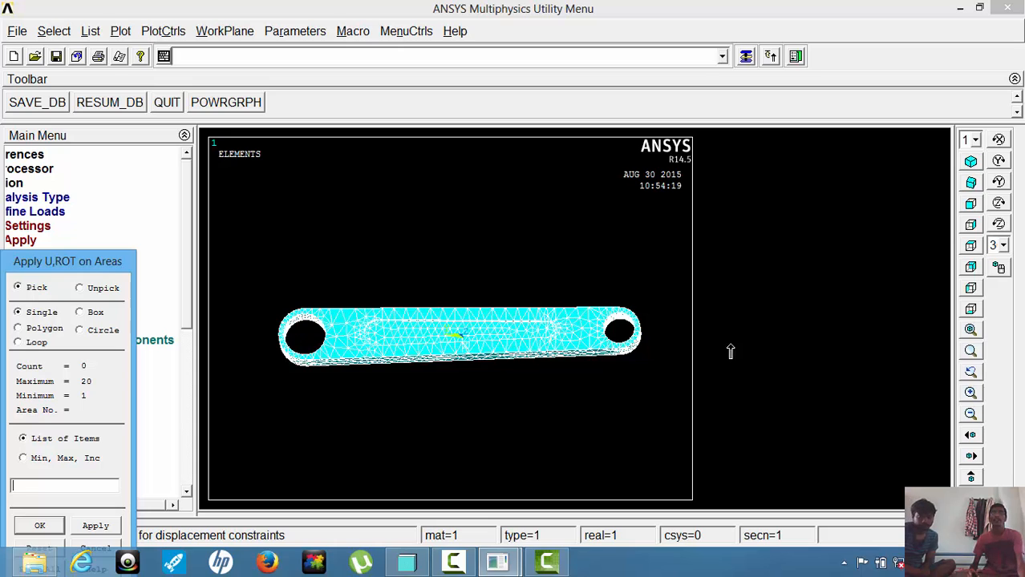
left_click(614, 328)
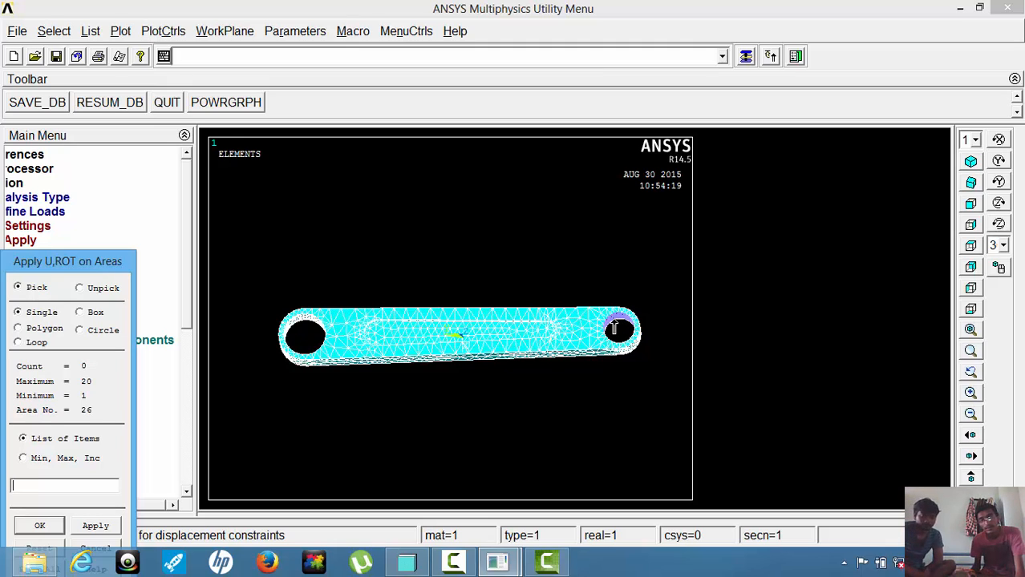
left_click(632, 338)
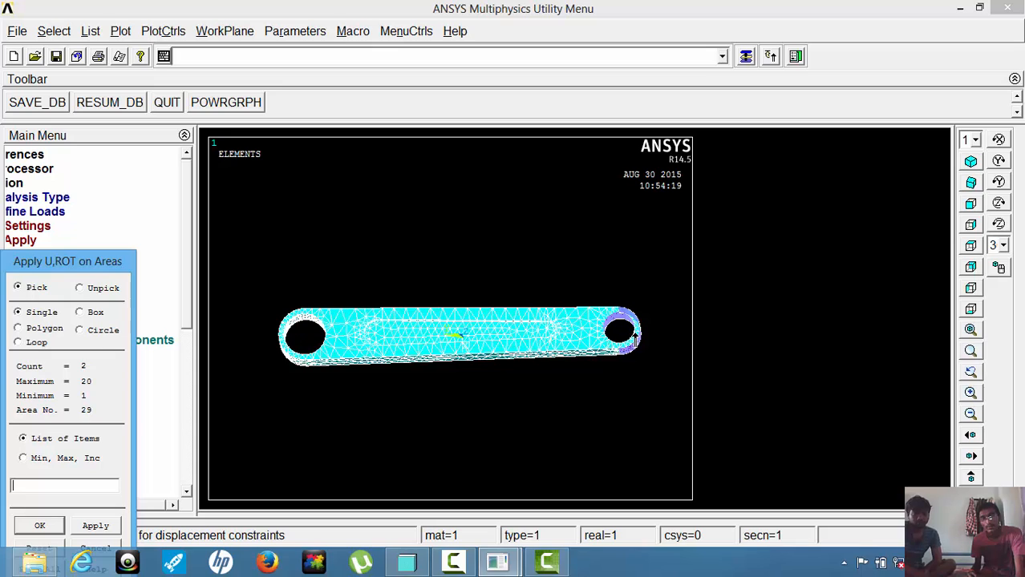
left_click(634, 335)
left_click(623, 336)
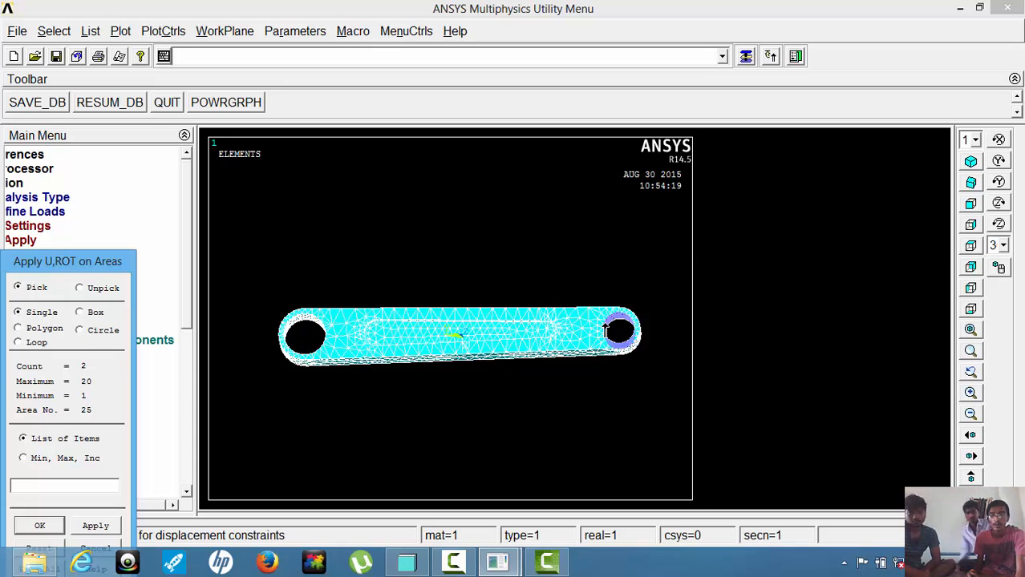
left_click(39, 526)
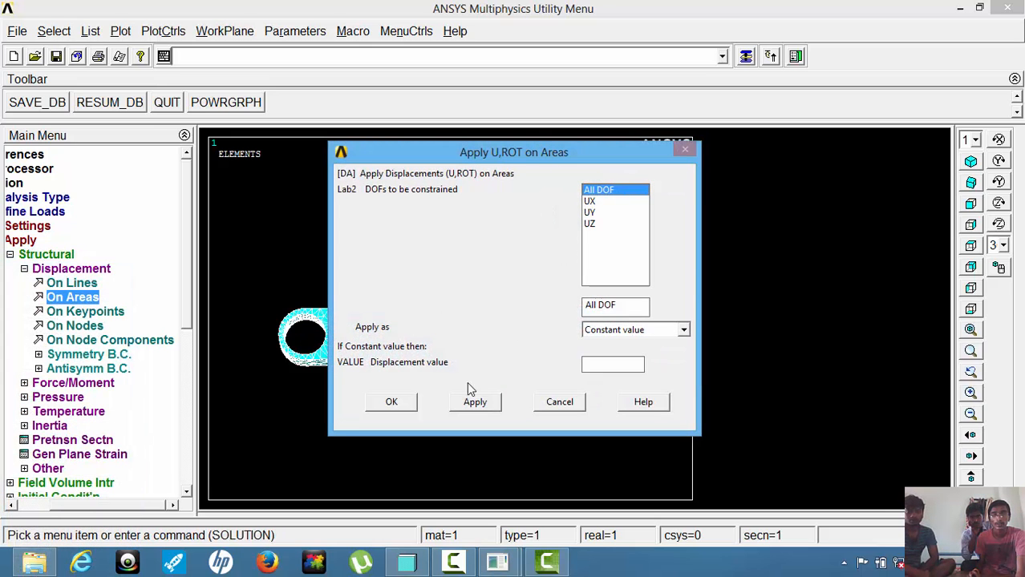
left_click(391, 402)
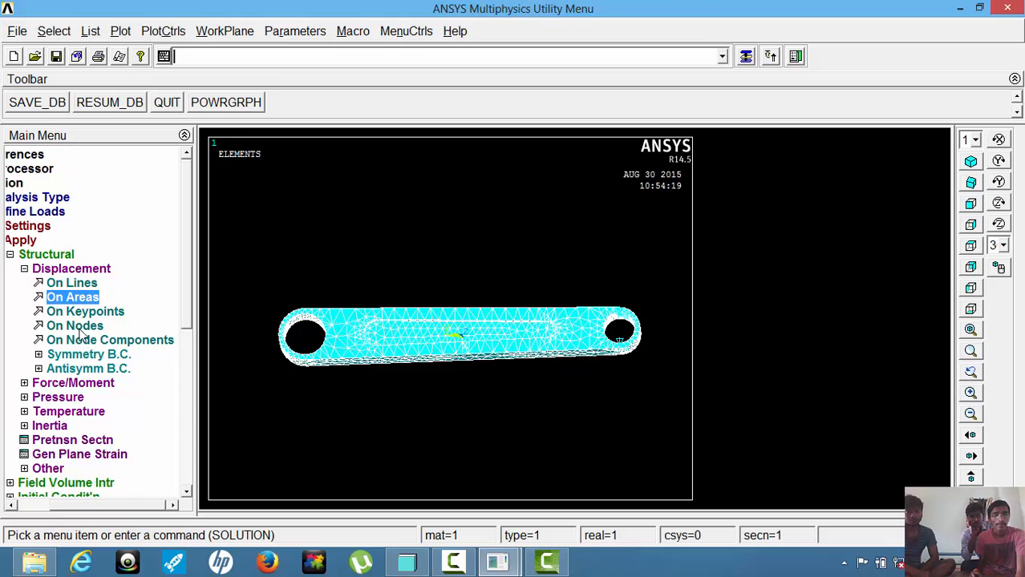
Apply a constant pressure of 5 on the two inner areas of the connecting rod's larger hole.
left_click(59, 397)
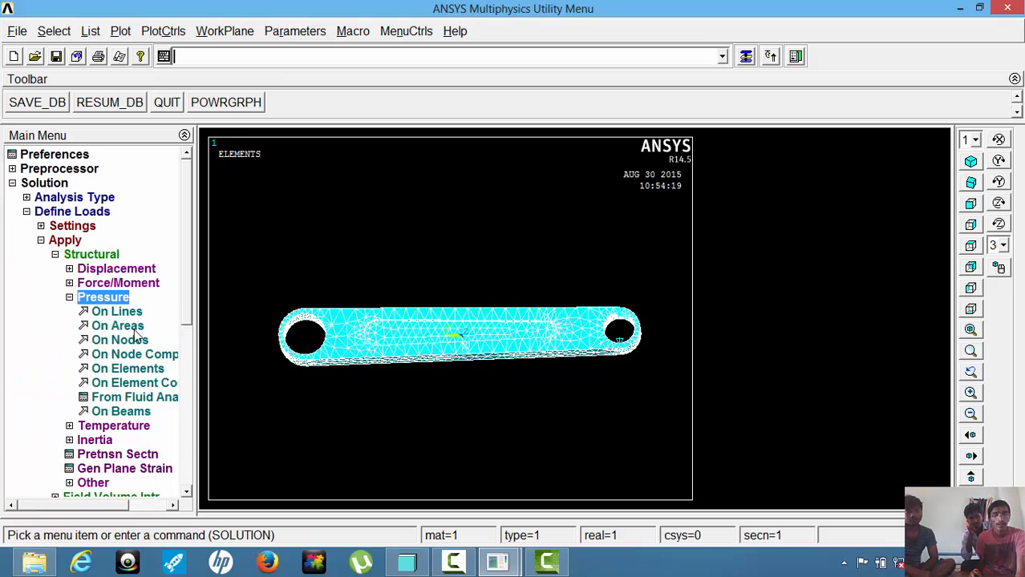
left_click(117, 326)
left_click(312, 328)
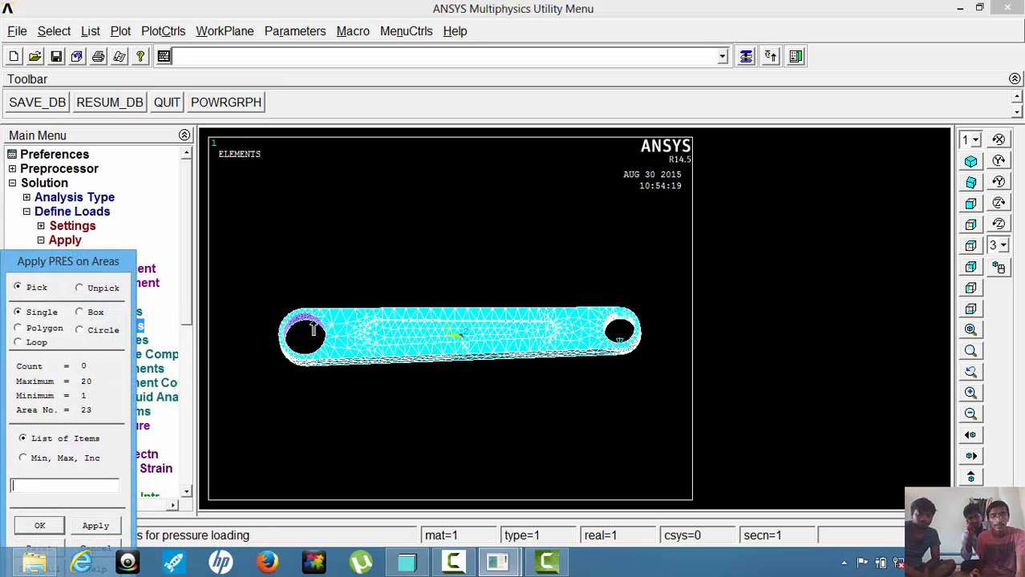
left_click(320, 343)
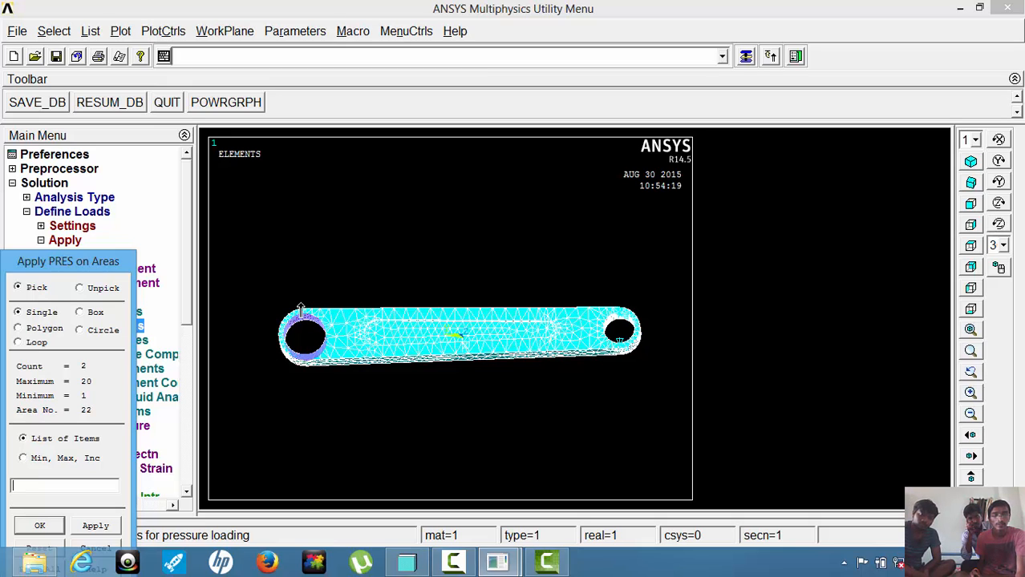
left_click(55, 525)
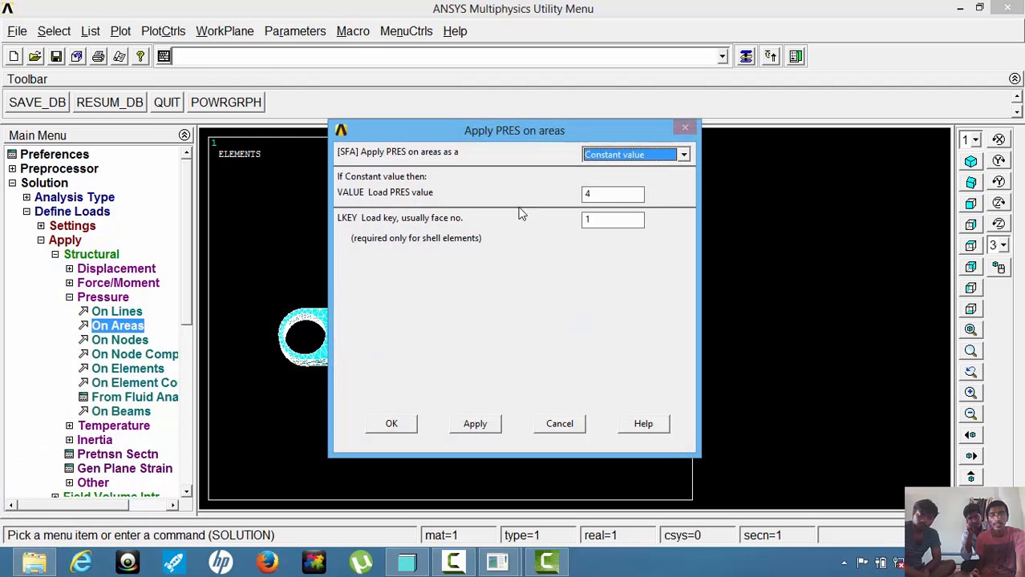
left_click_drag(611, 193, 532, 195)
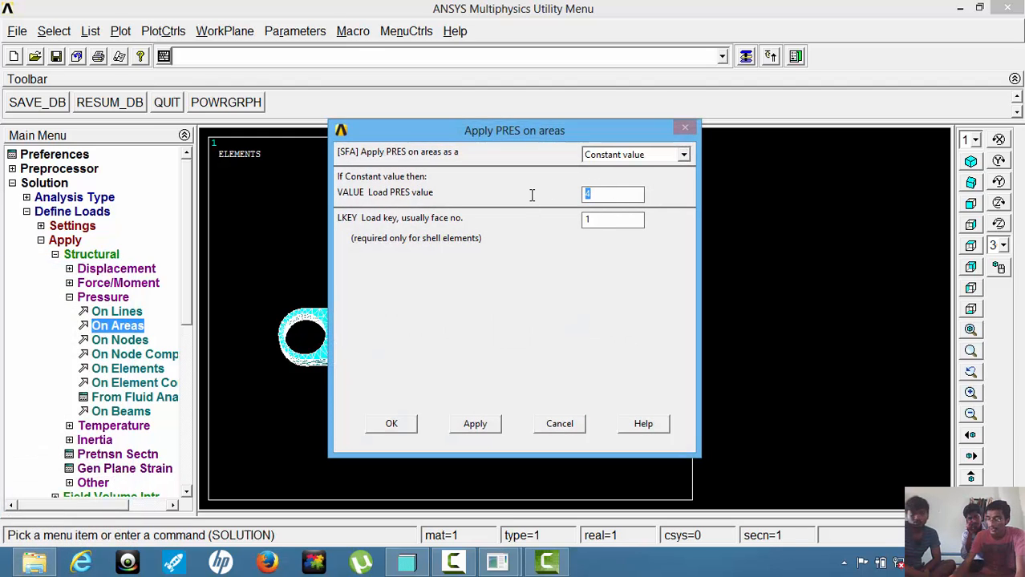
type("5")
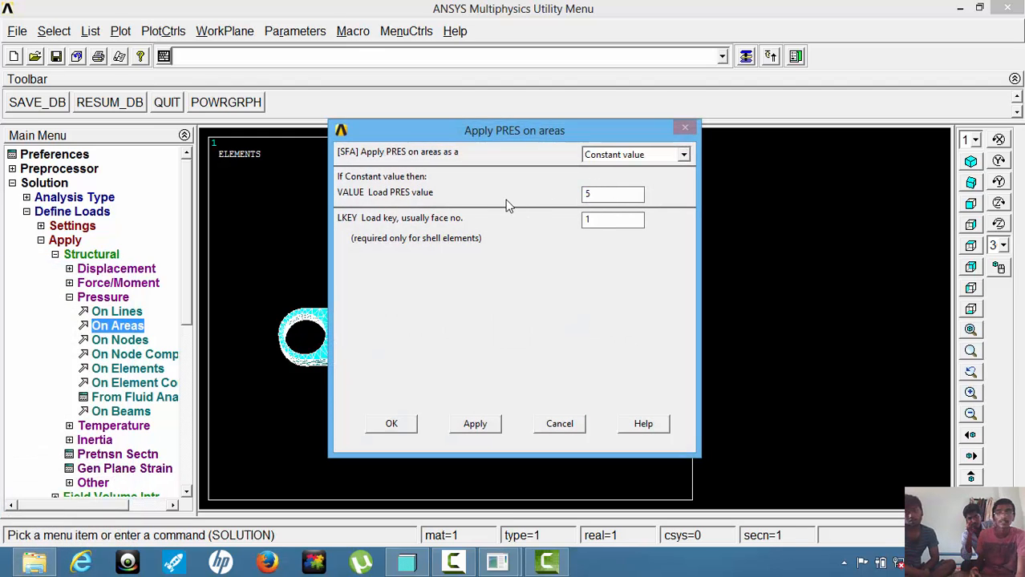
left_click(392, 424)
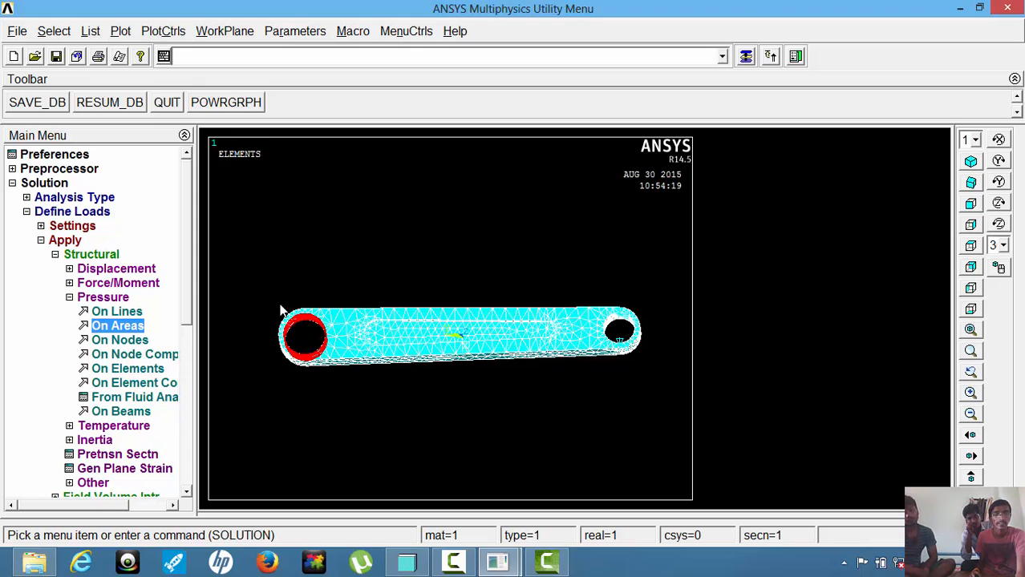
Write the current loads and options to load step file number 1.
left_click(86, 214)
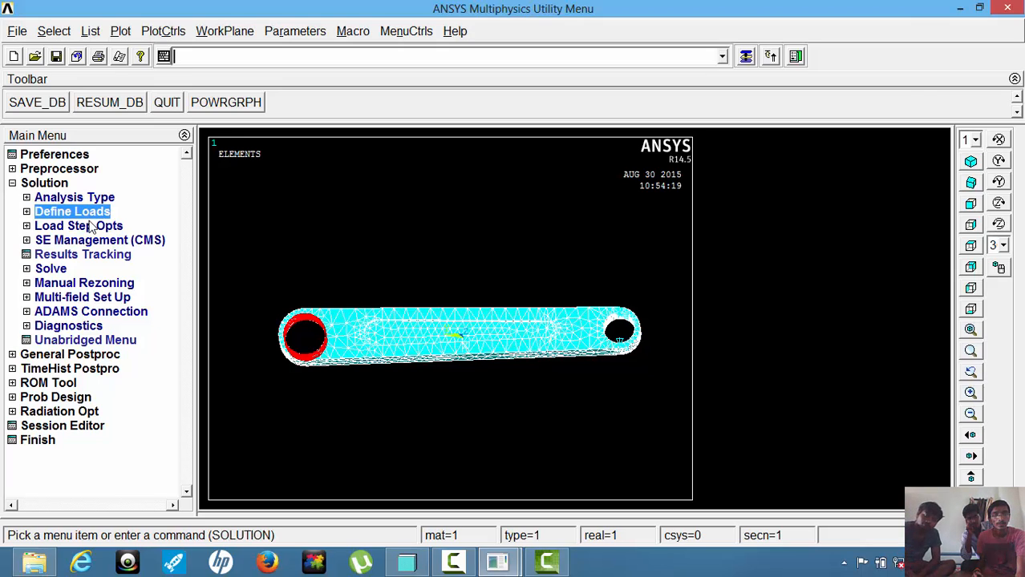
left_click(92, 227)
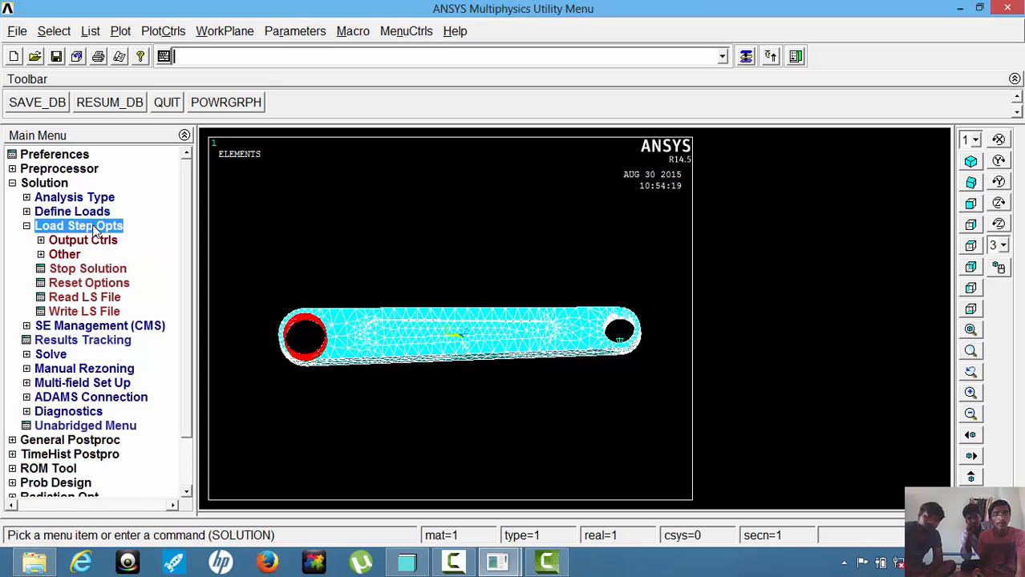
left_click(89, 311)
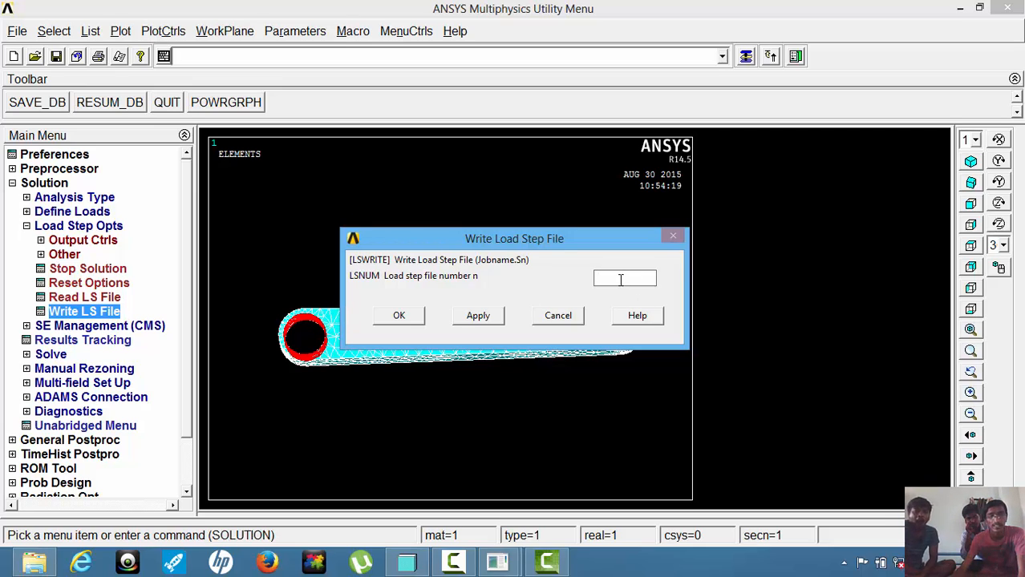
type("1")
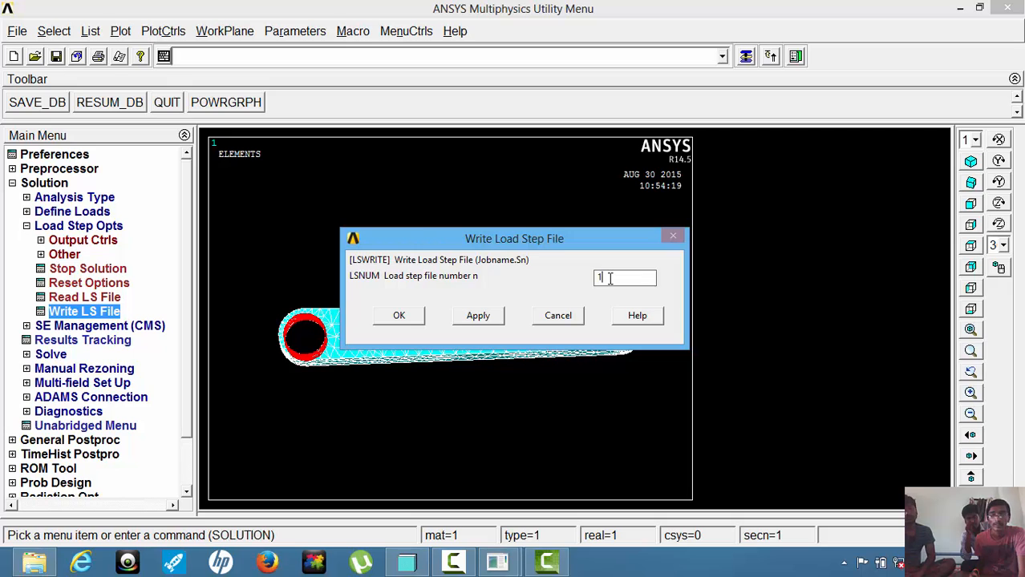
left_click(397, 316)
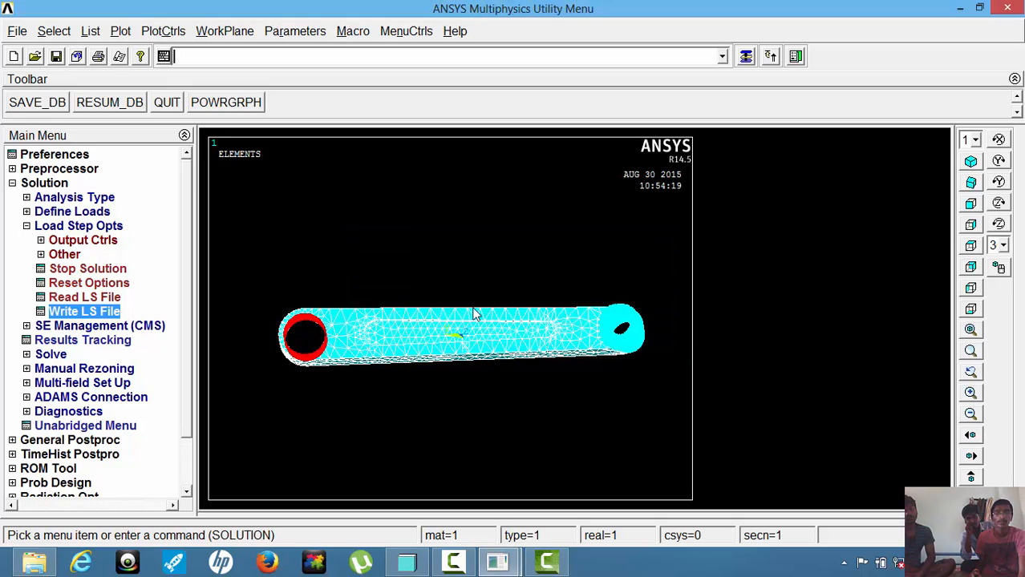
Set the time at the end of the loadstep to 10 in the solution controls.
left_click(53, 198)
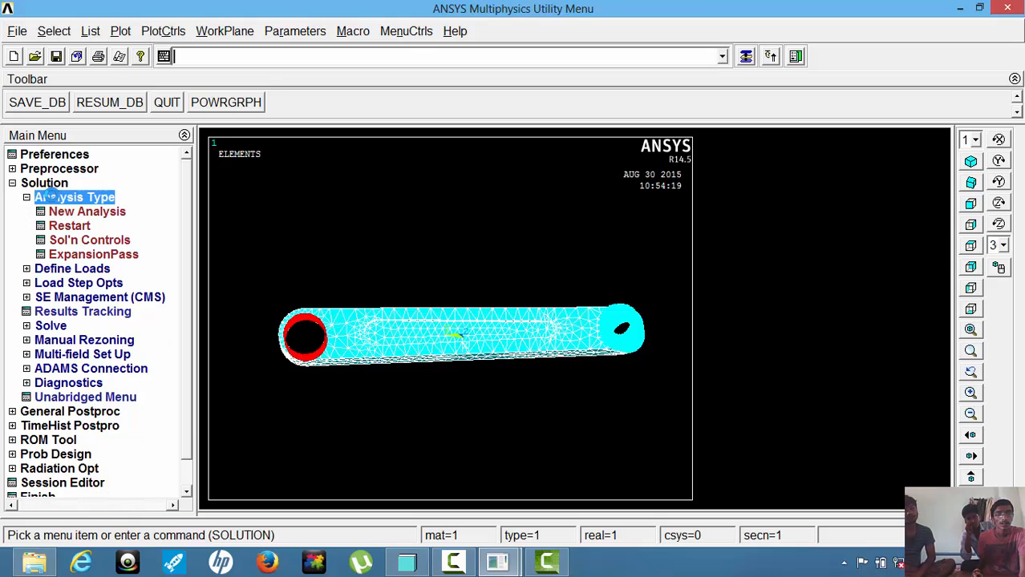
left_click(81, 240)
left_click(472, 262)
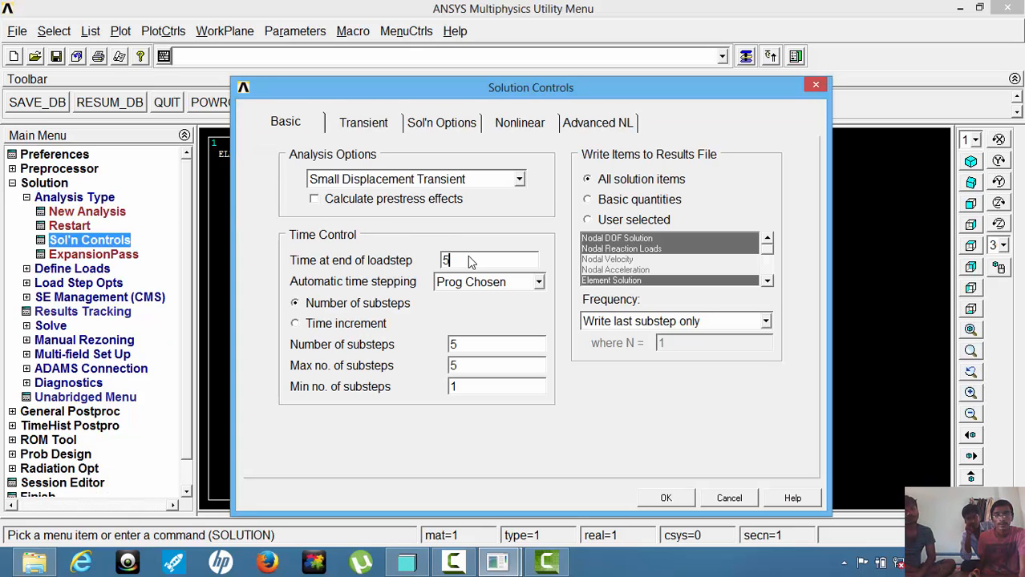
double_click(439, 265)
type("10")
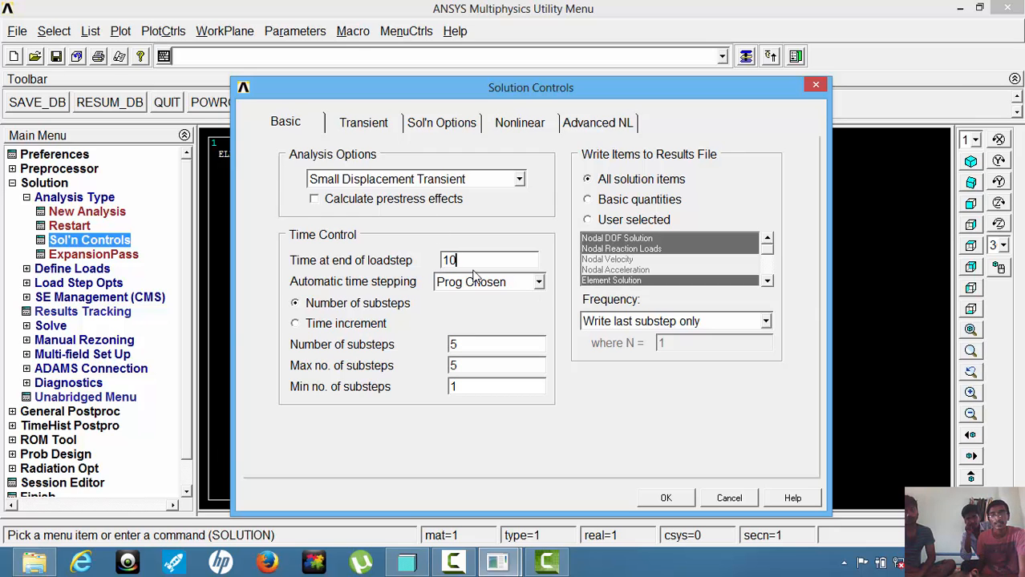
left_click(665, 499)
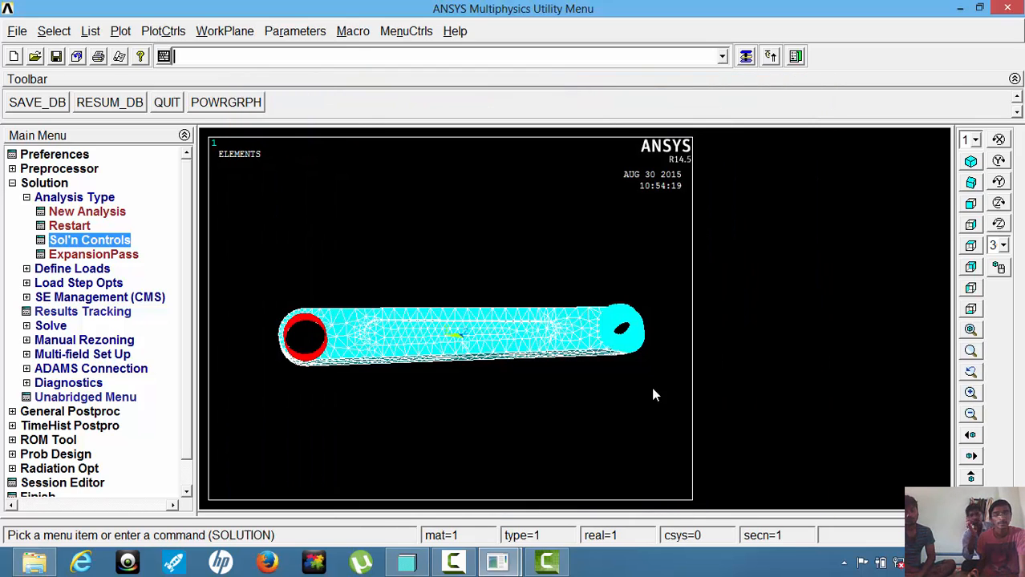
Delete the pressure load from all areas using load key 1, and replot the elements.
left_click(84, 270)
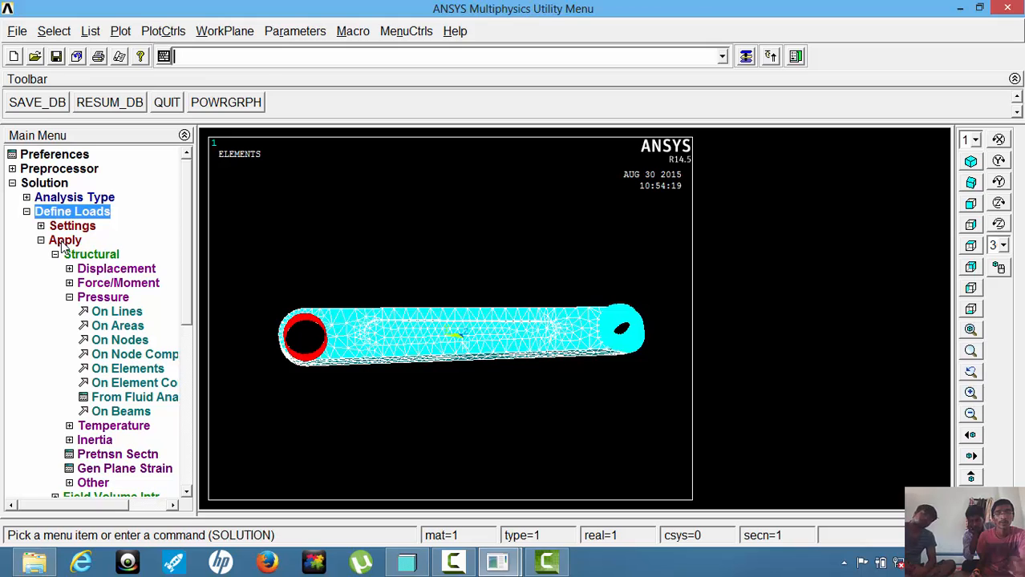
left_click(64, 240)
left_click(62, 241)
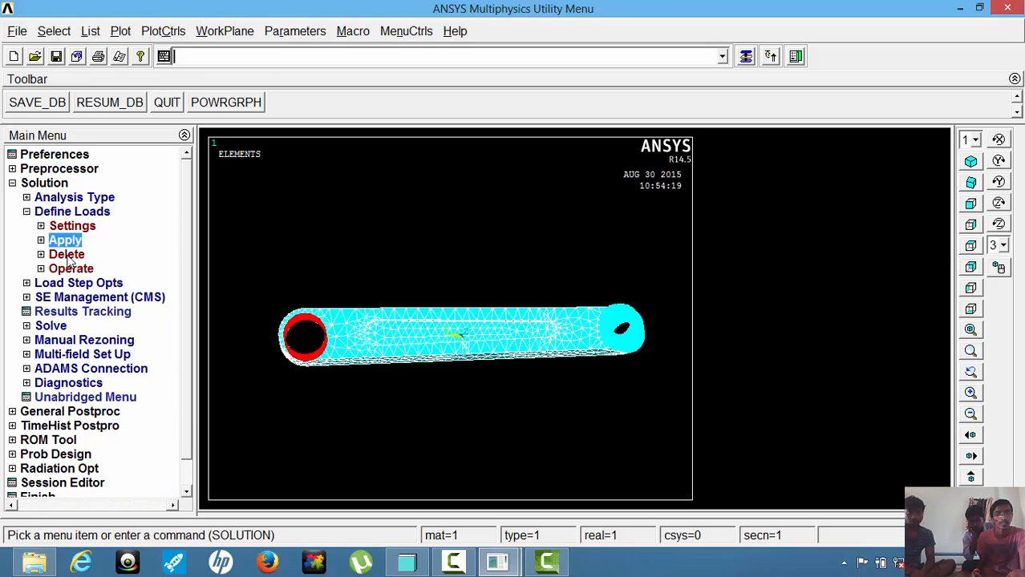
left_click(68, 255)
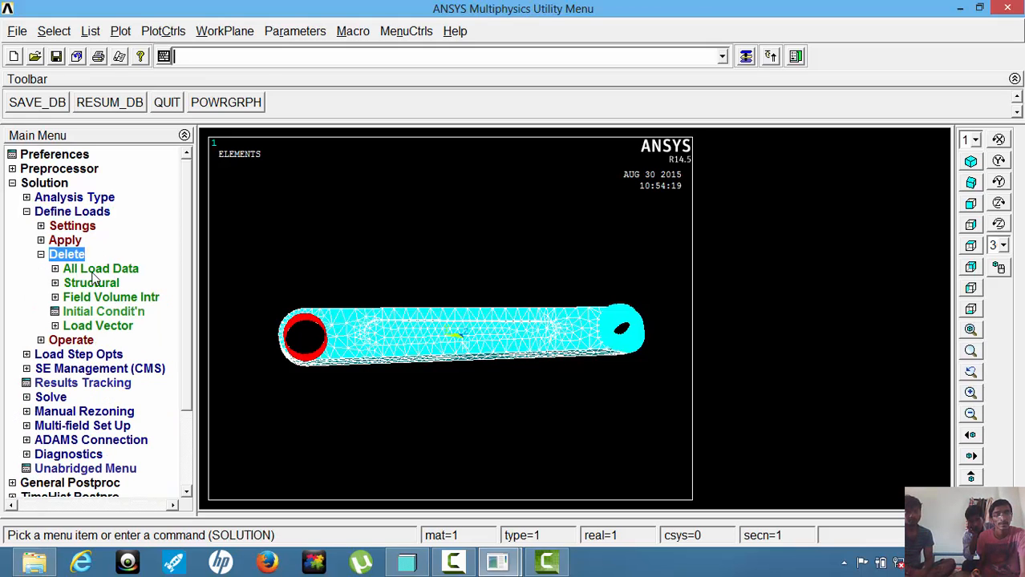
left_click(94, 271)
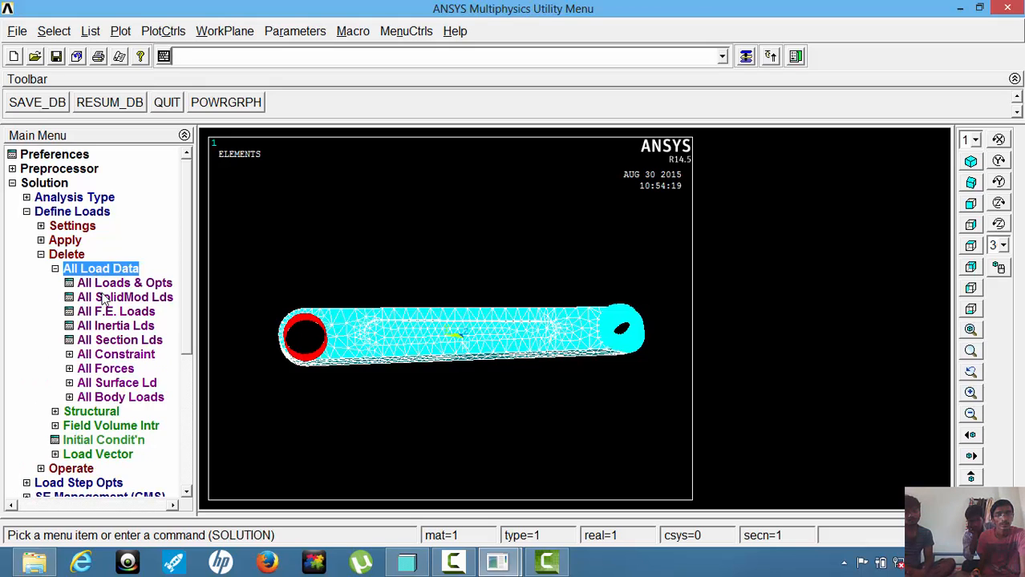
left_click(100, 411)
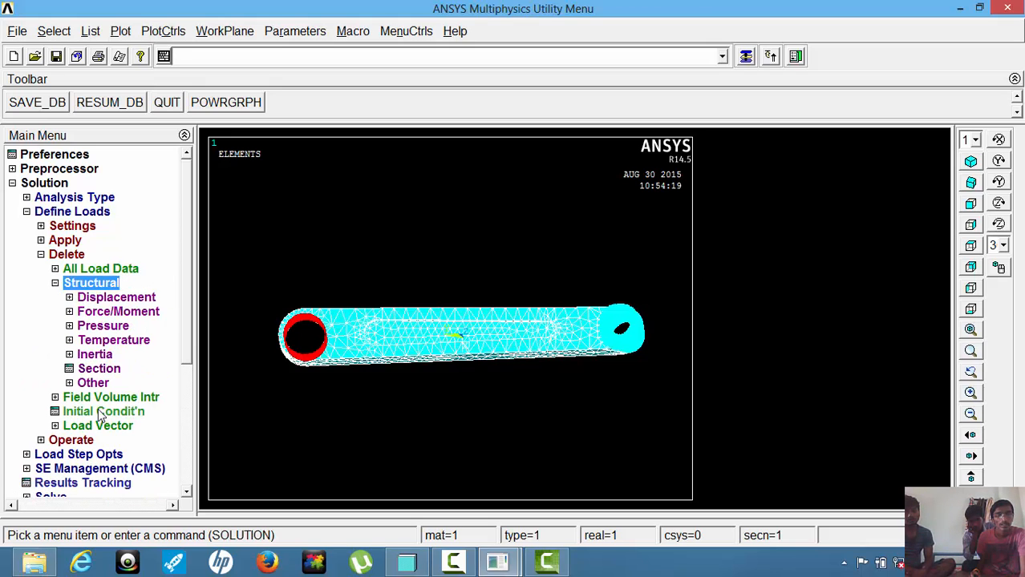
left_click(107, 327)
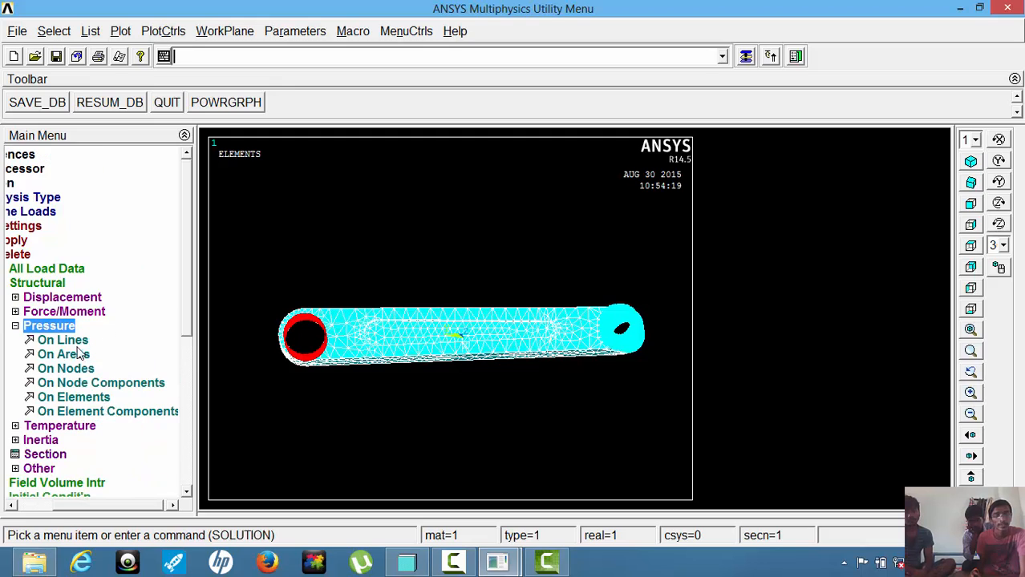
left_click(79, 356)
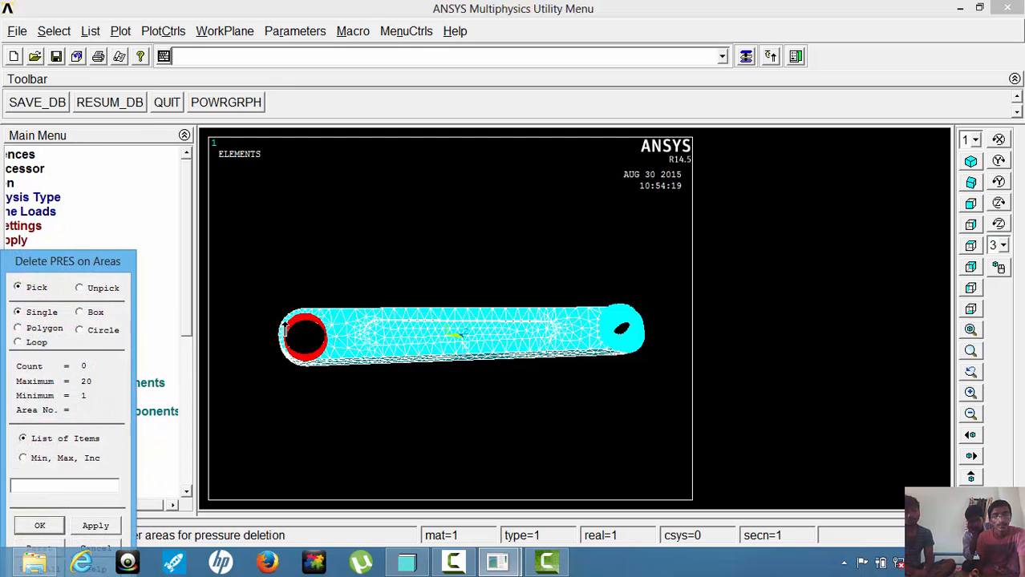
left_click_drag(87, 265, 128, 209)
left_click(81, 514)
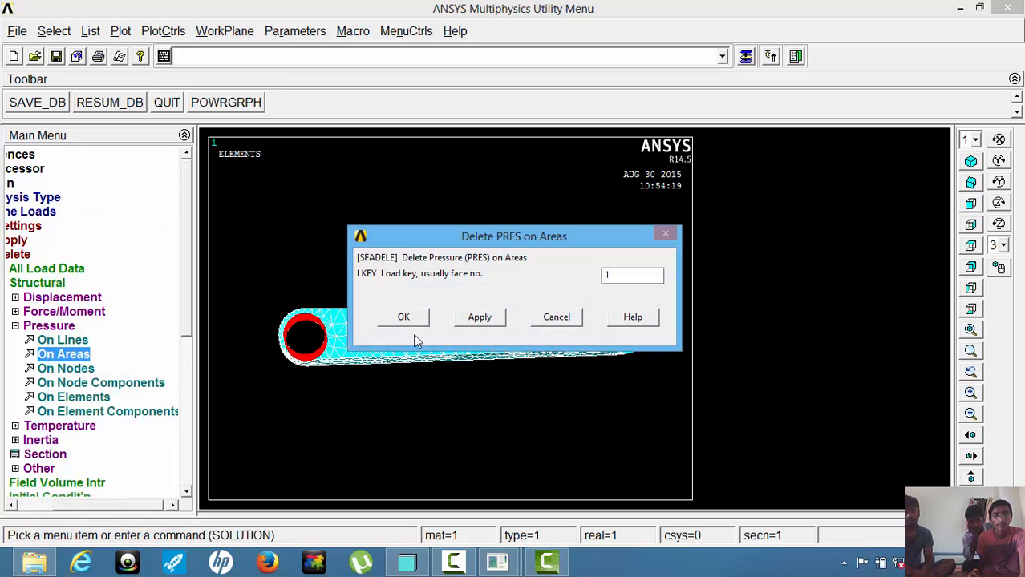
left_click(402, 317)
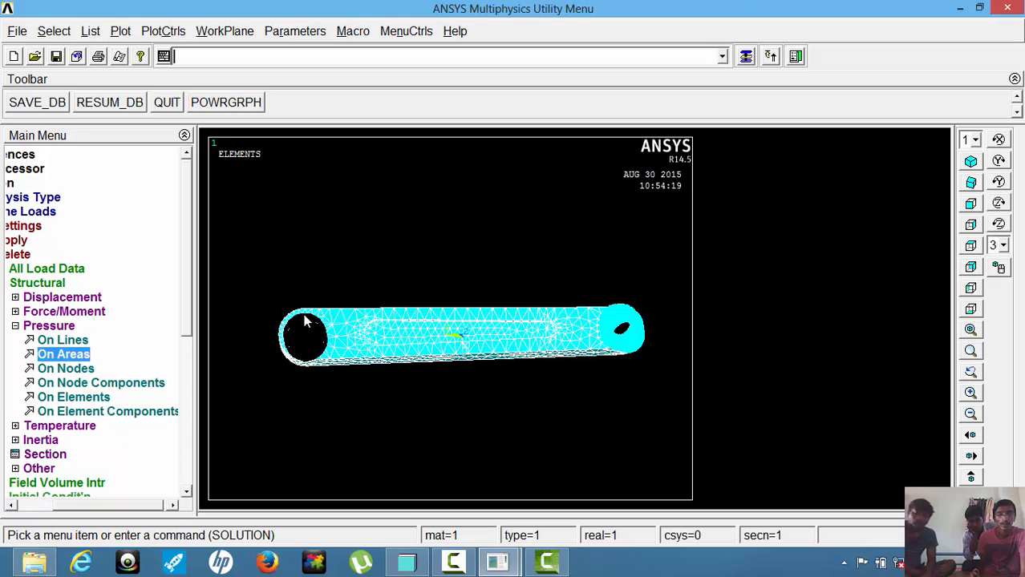
right_click(352, 280)
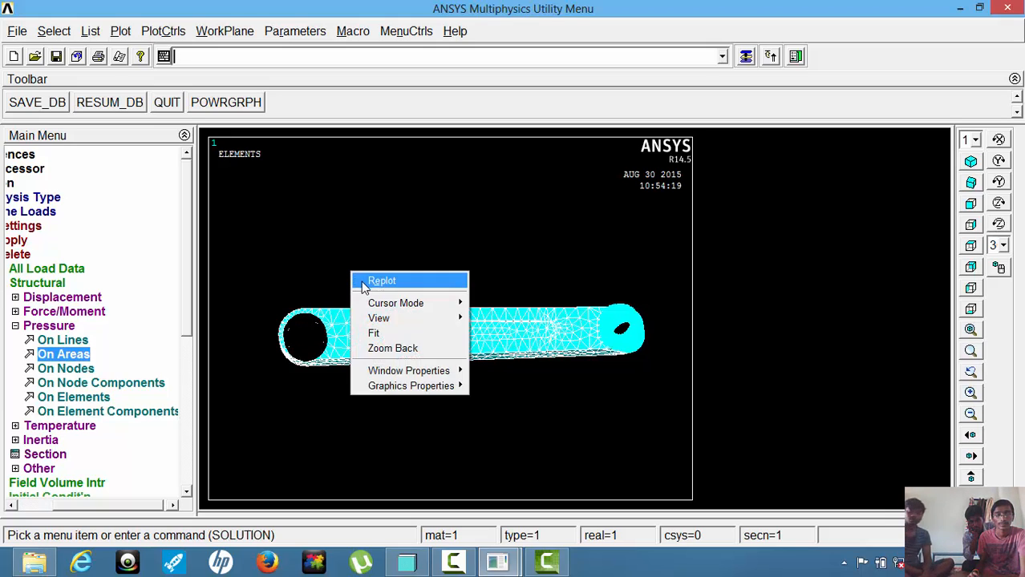
left_click(361, 281)
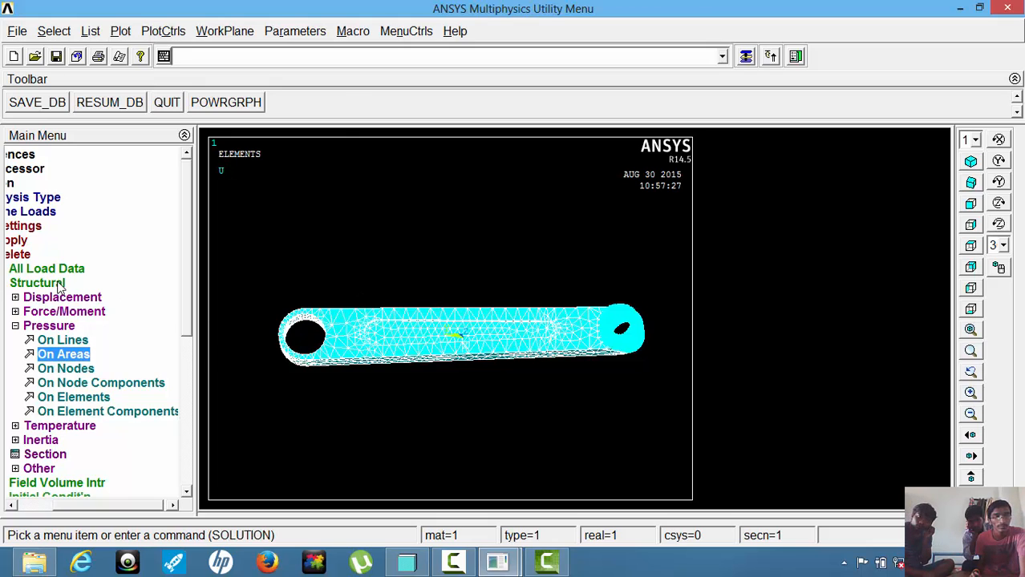
Apply a constant pressure of 7 on the two inner areas of the connecting rod's larger hole.
left_click(21, 241)
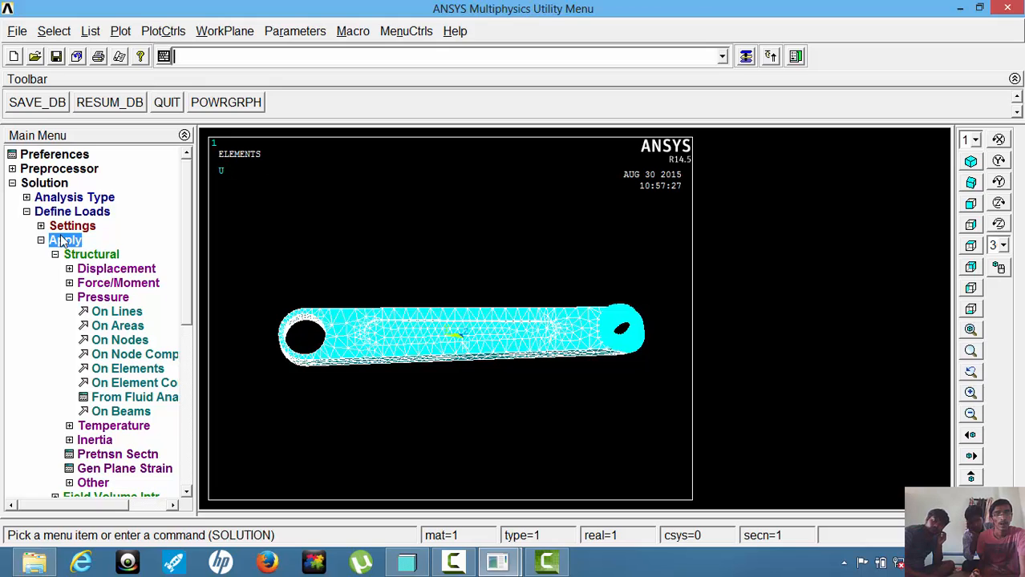
left_click(125, 328)
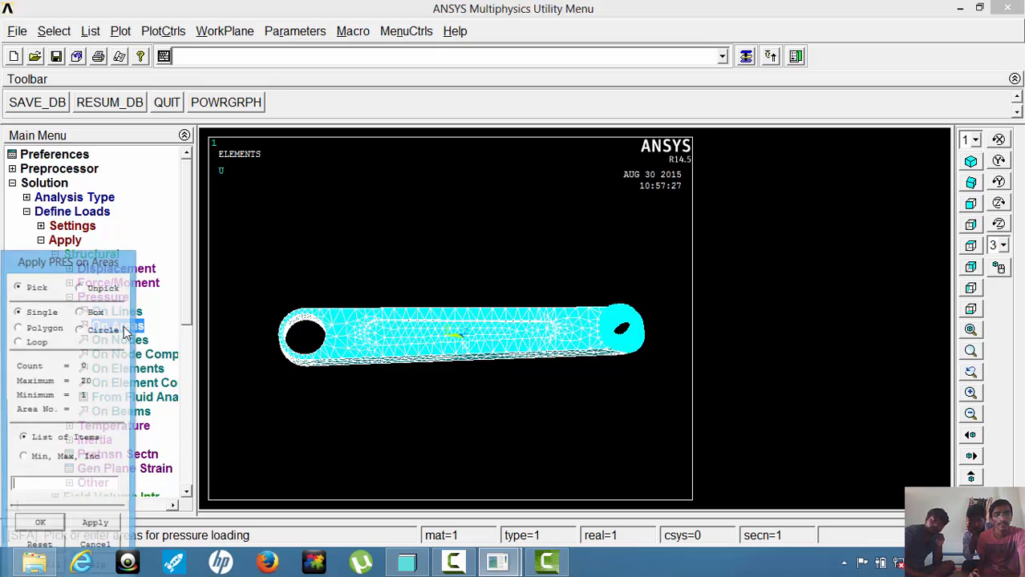
left_click(302, 324)
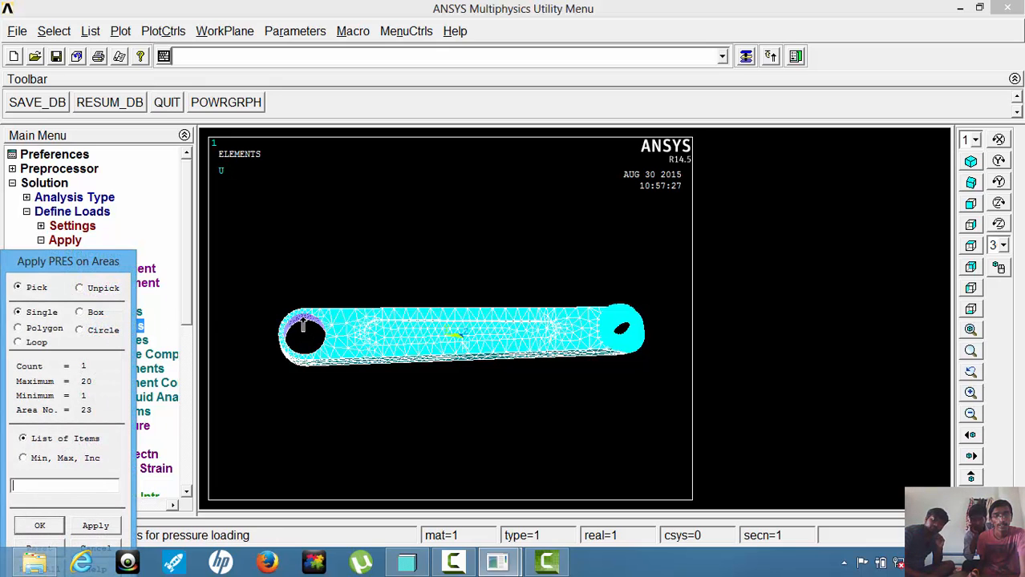
left_click(318, 343)
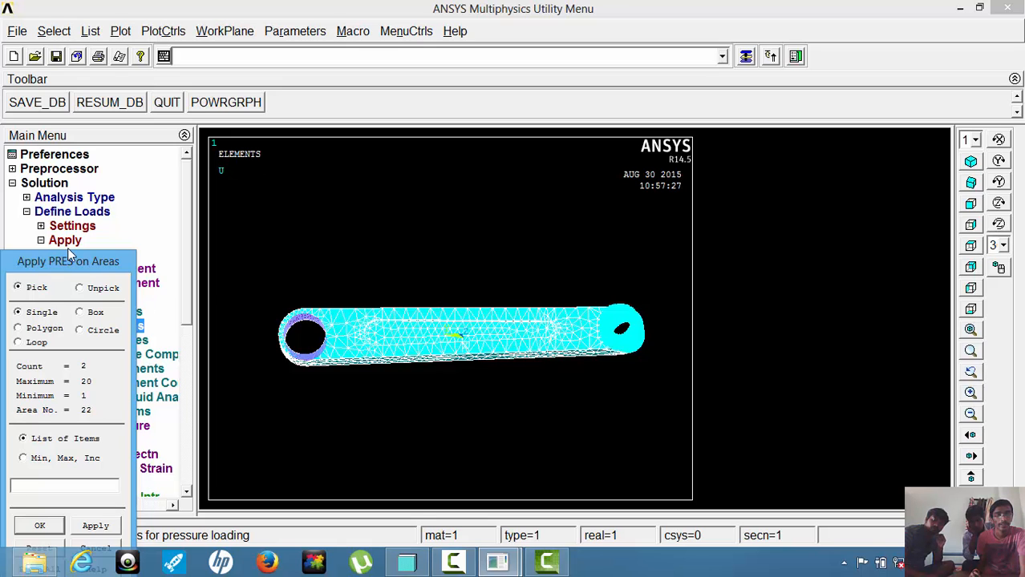
left_click_drag(65, 270, 82, 228)
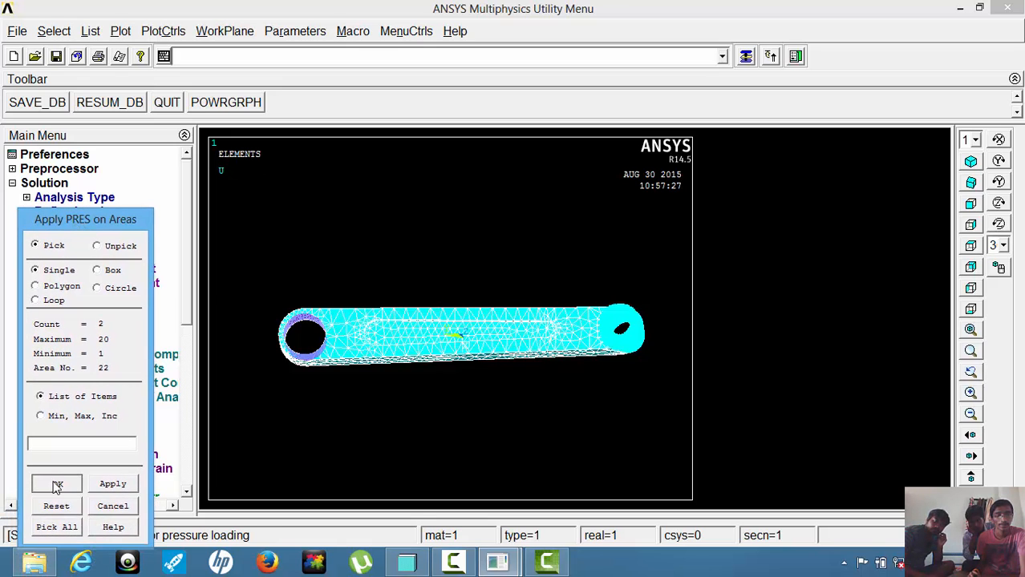
left_click(57, 484)
left_click_drag(596, 251, 578, 256)
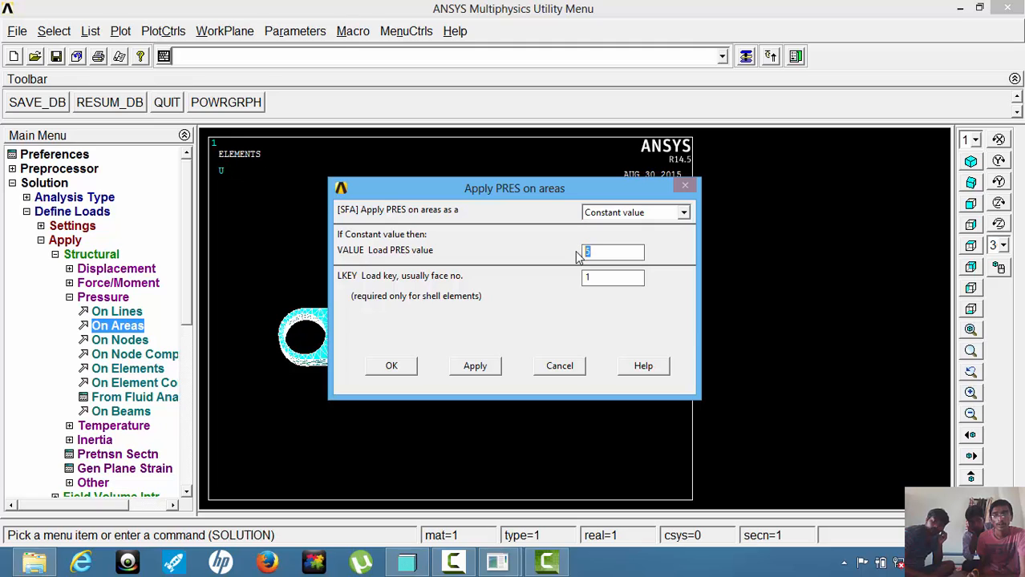
type("7")
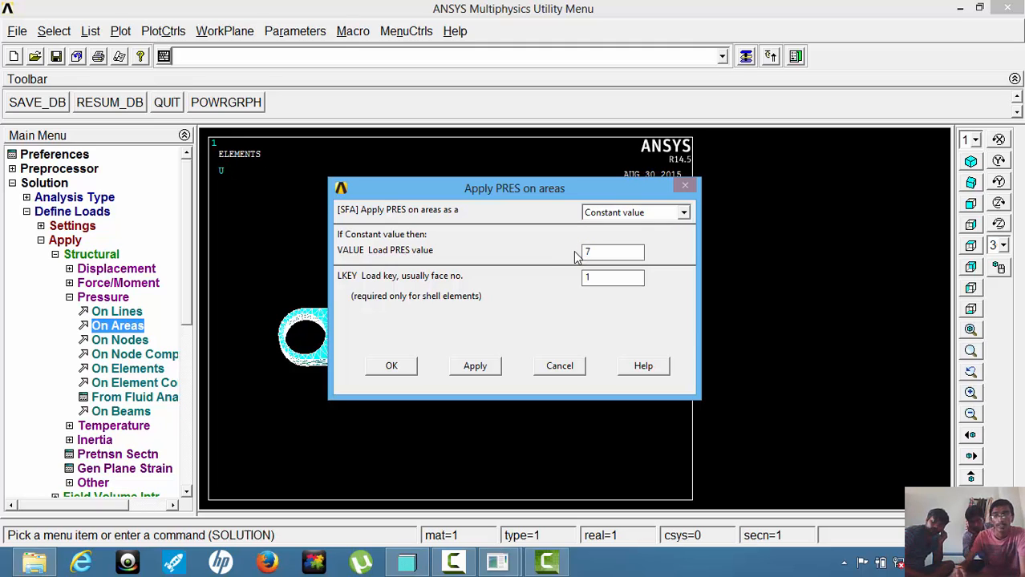
left_click(397, 368)
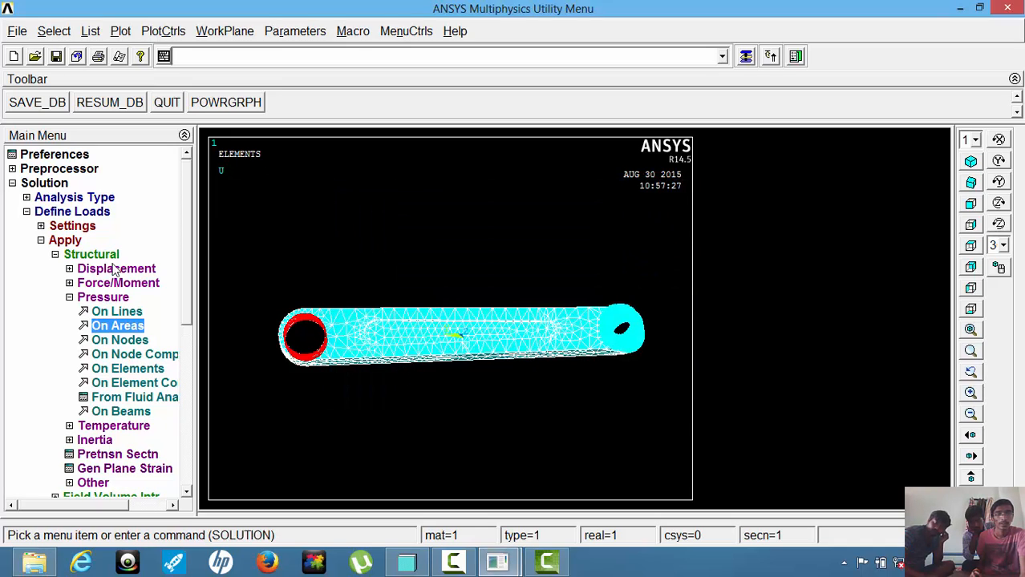
Write the current loads and options, including the pressure of 7, to a load step file.
double_click(70, 212)
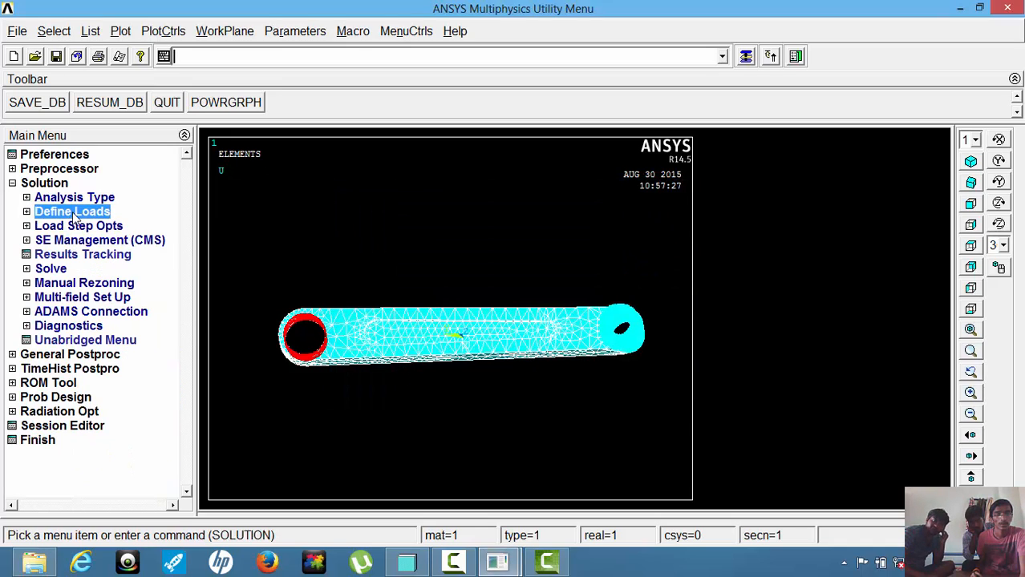
left_click(80, 227)
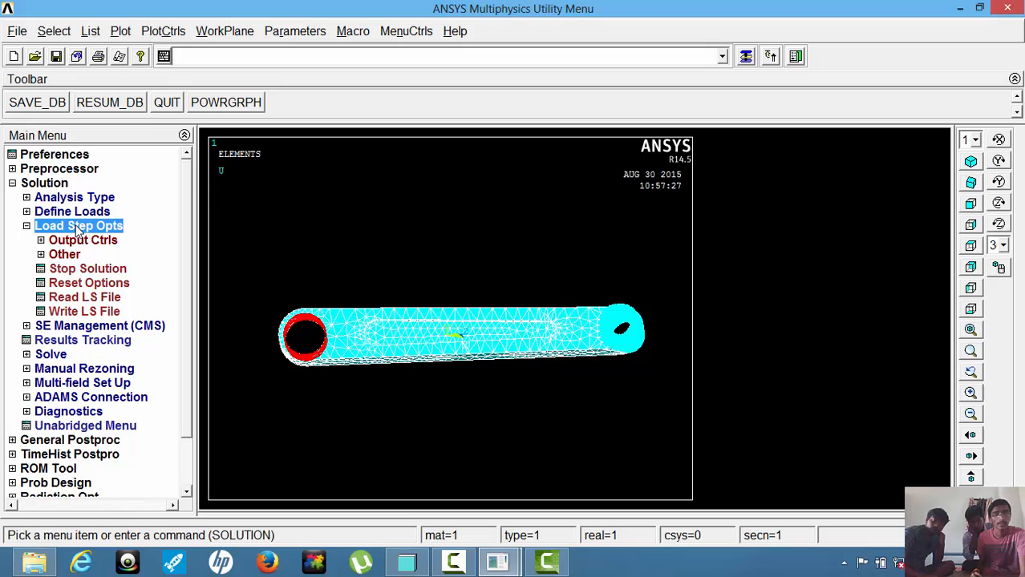
left_click(72, 311)
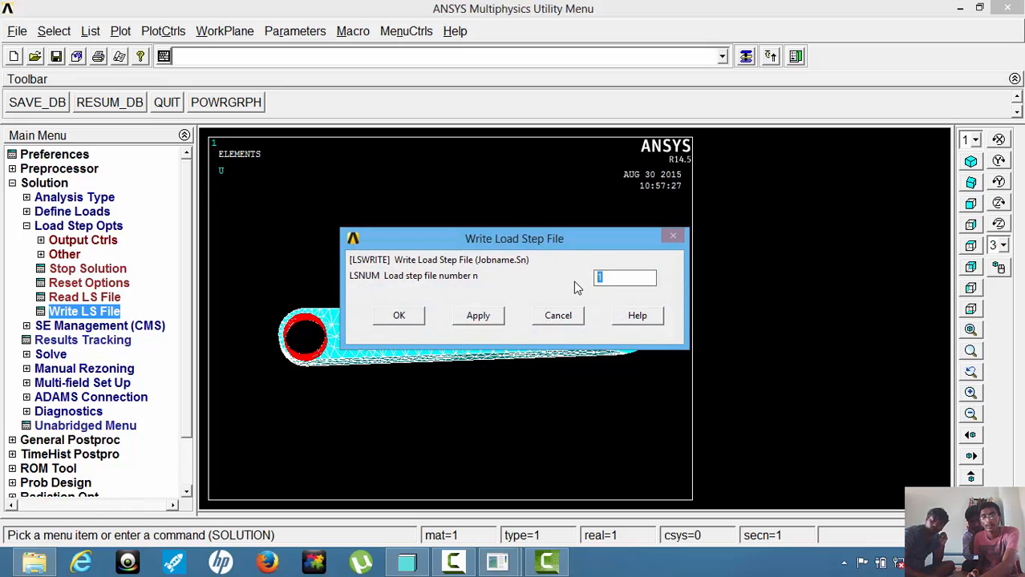
left_click(398, 315)
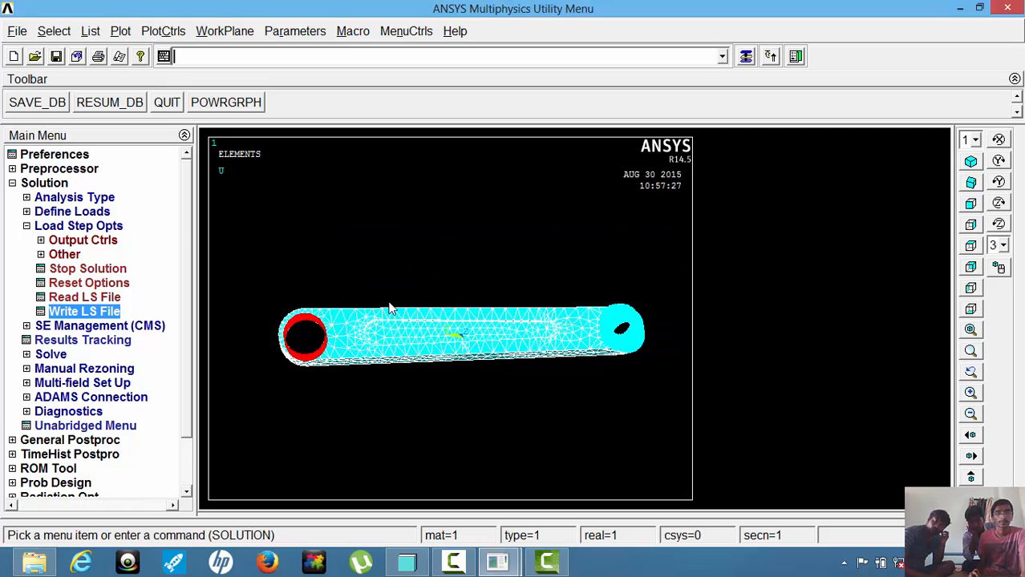
Set the time at the end of the loadstep to 15 in the solution controls.
left_click(61, 199)
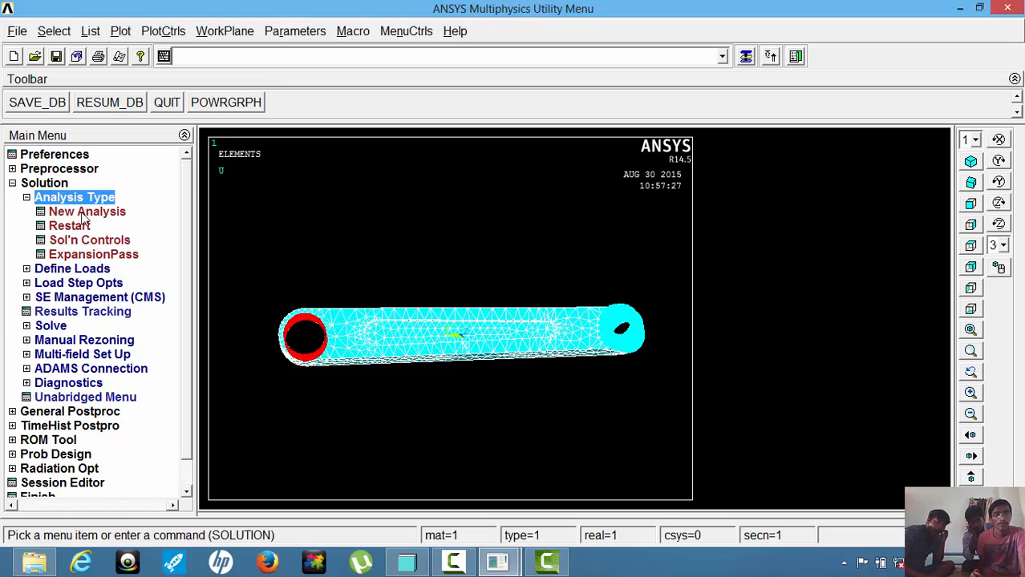
left_click(91, 242)
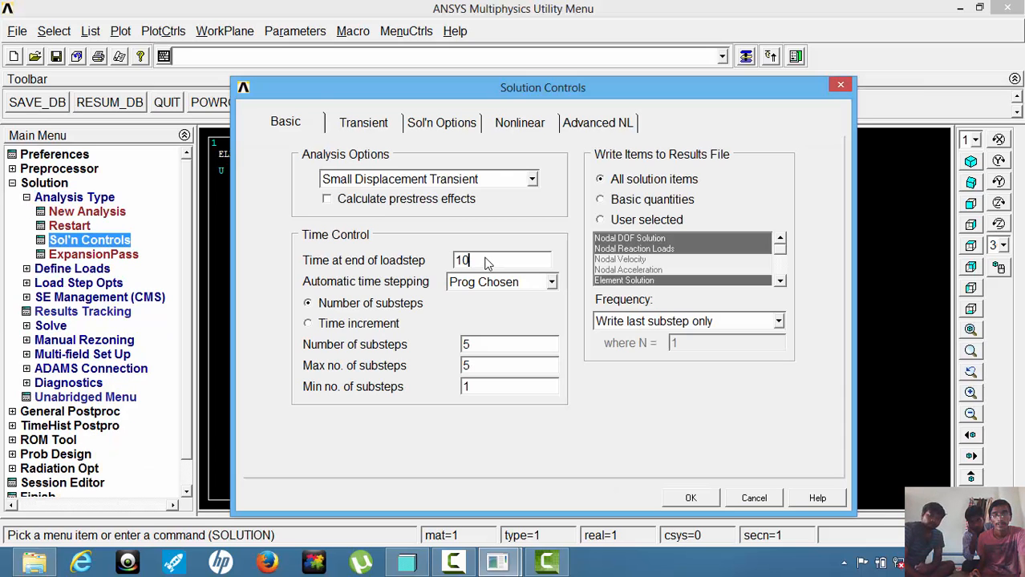
left_click_drag(485, 263, 439, 265)
type("1")
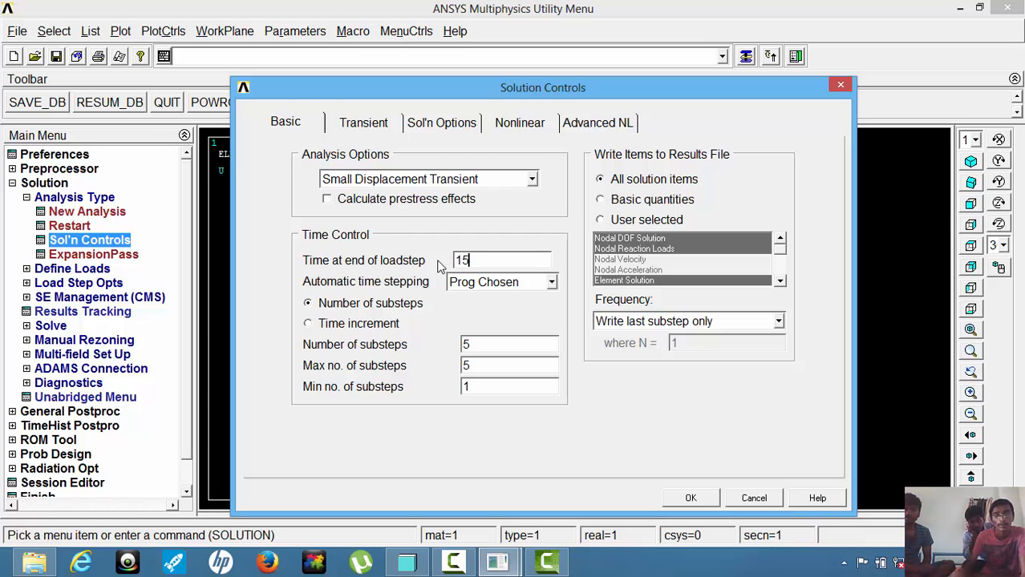
left_click(689, 499)
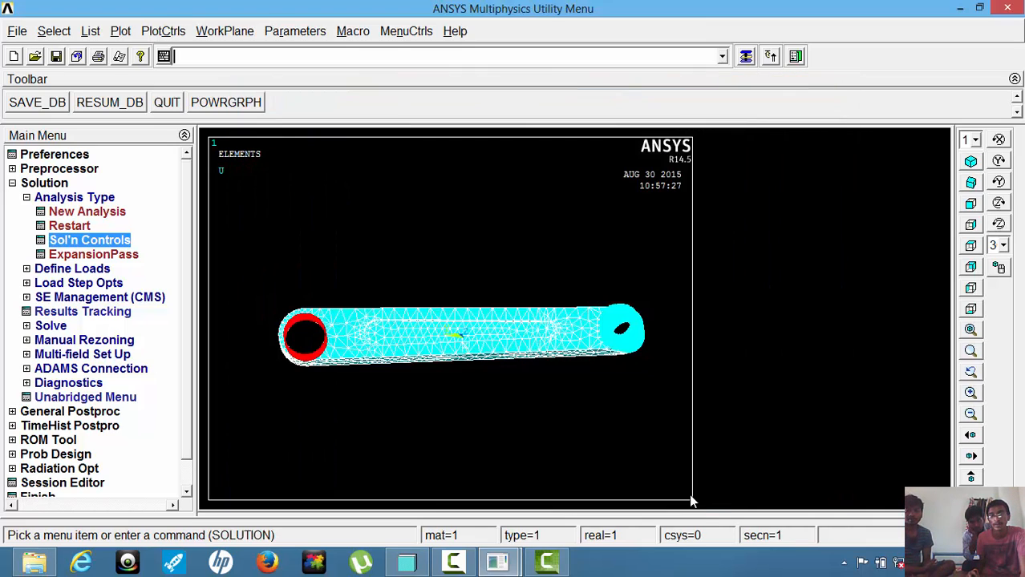
Delete the pressure of 7 from all areas of the connecting rod, using load key 1.
left_click(99, 271)
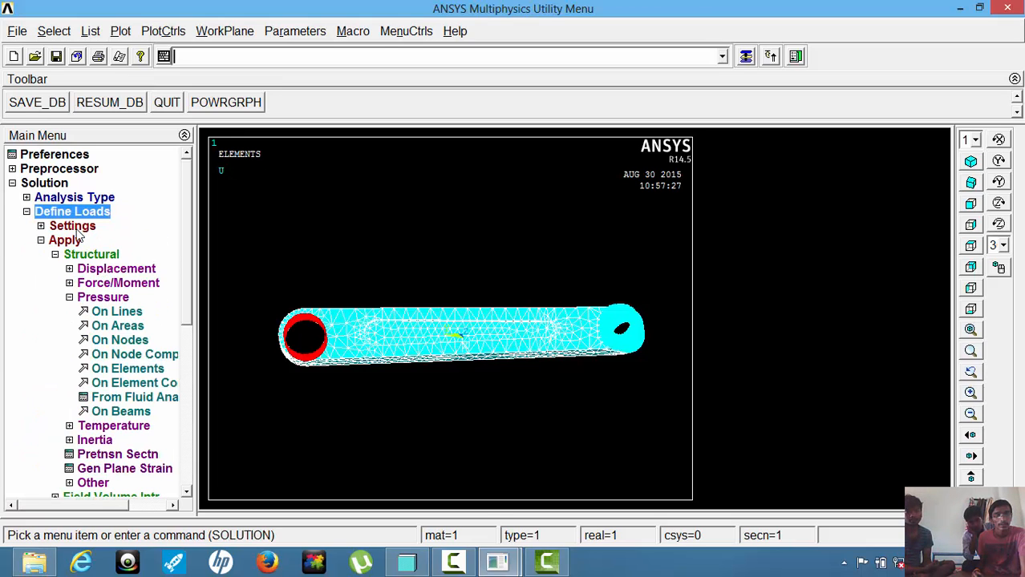
left_click(71, 241)
left_click(69, 255)
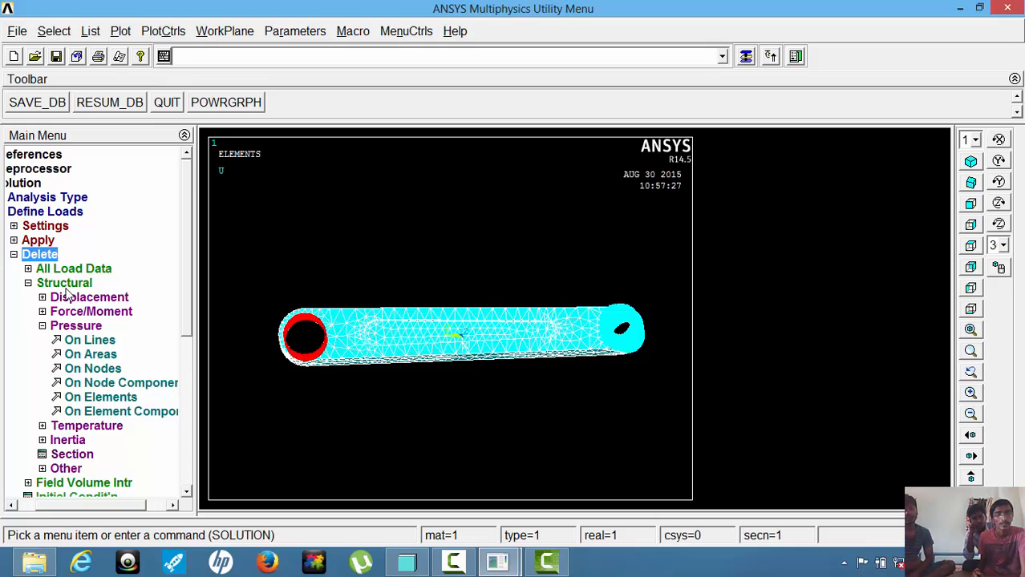
left_click(99, 354)
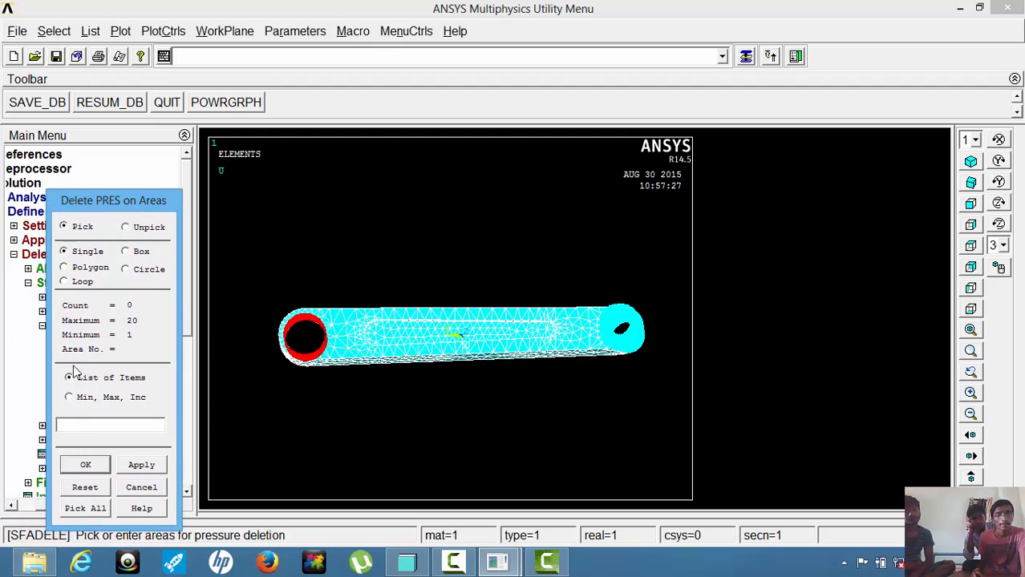
left_click(93, 510)
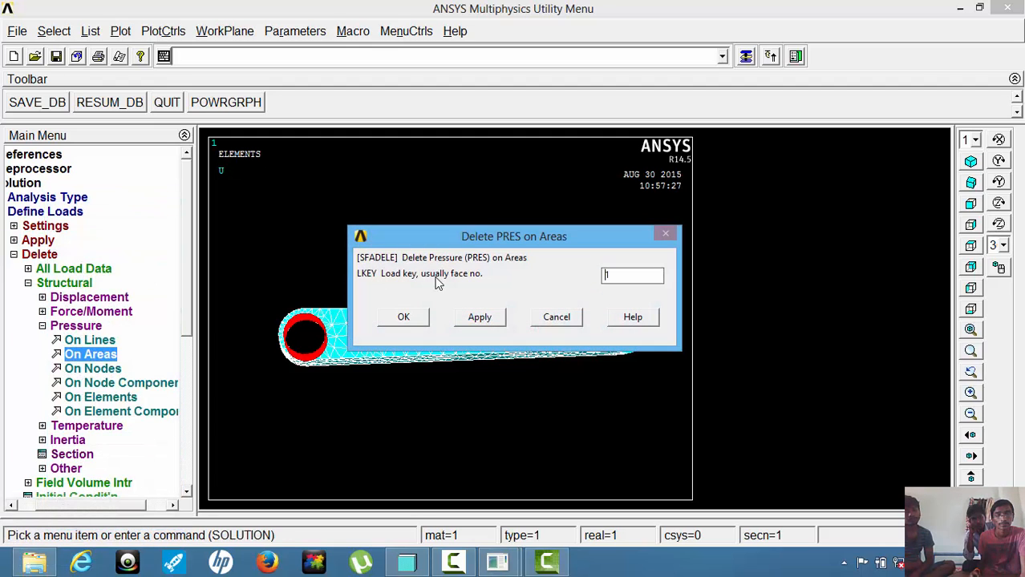
left_click(401, 317)
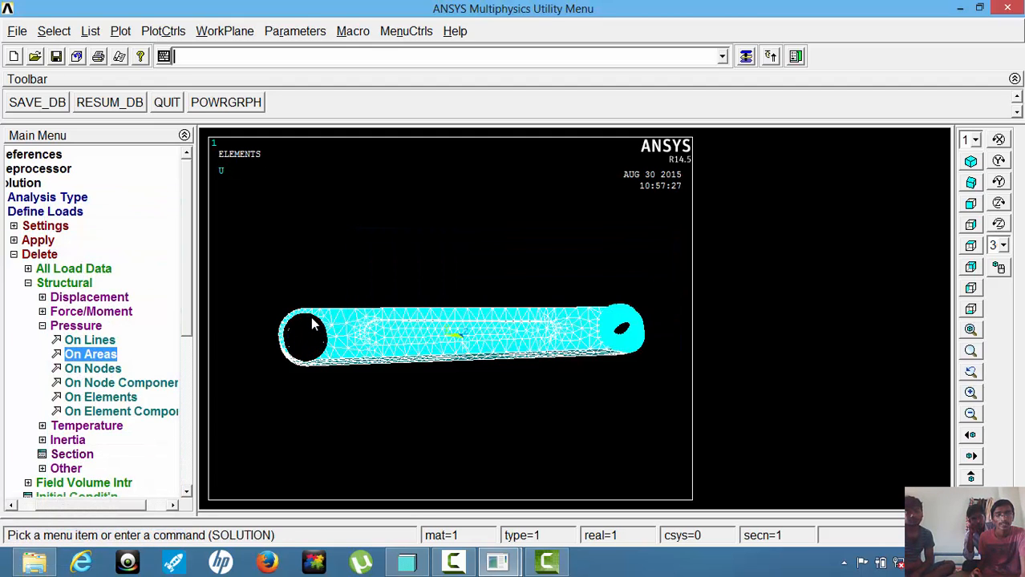
Apply a constant pressure of 10 with load key 1 on the two inner areas of the connecting rod's larger hole.
left_click(39, 242)
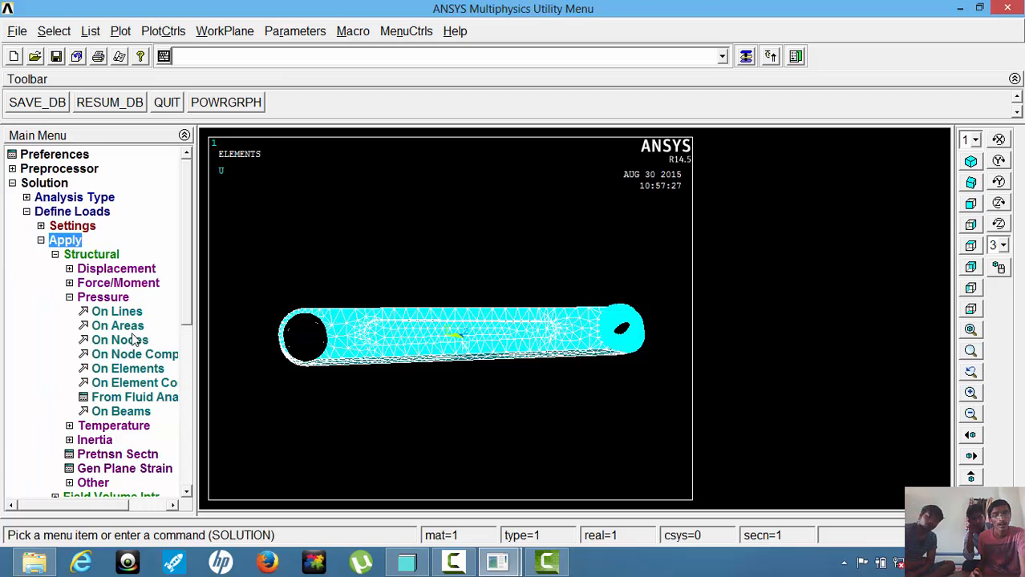
left_click(116, 327)
left_click(311, 338)
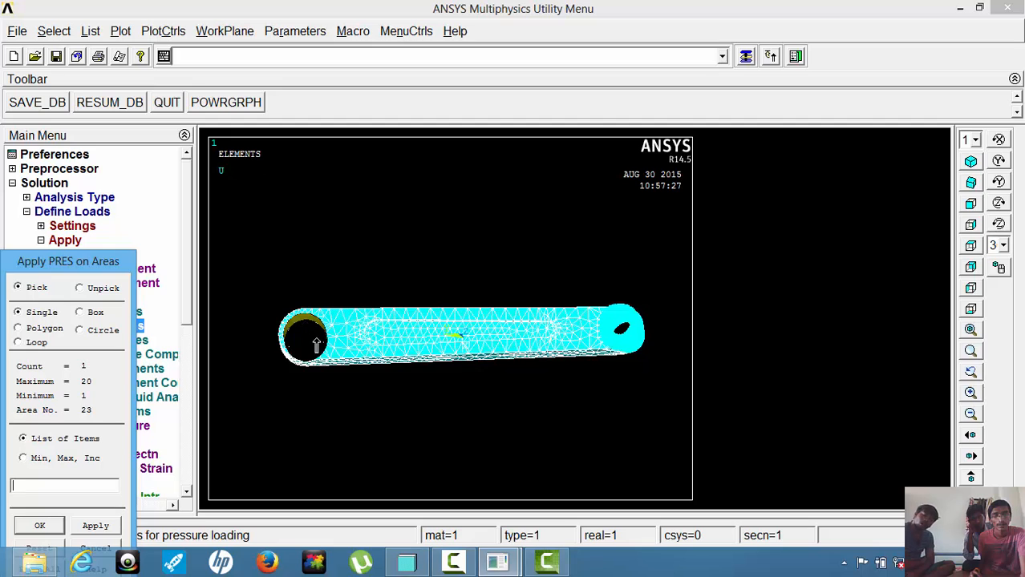
left_click(316, 343)
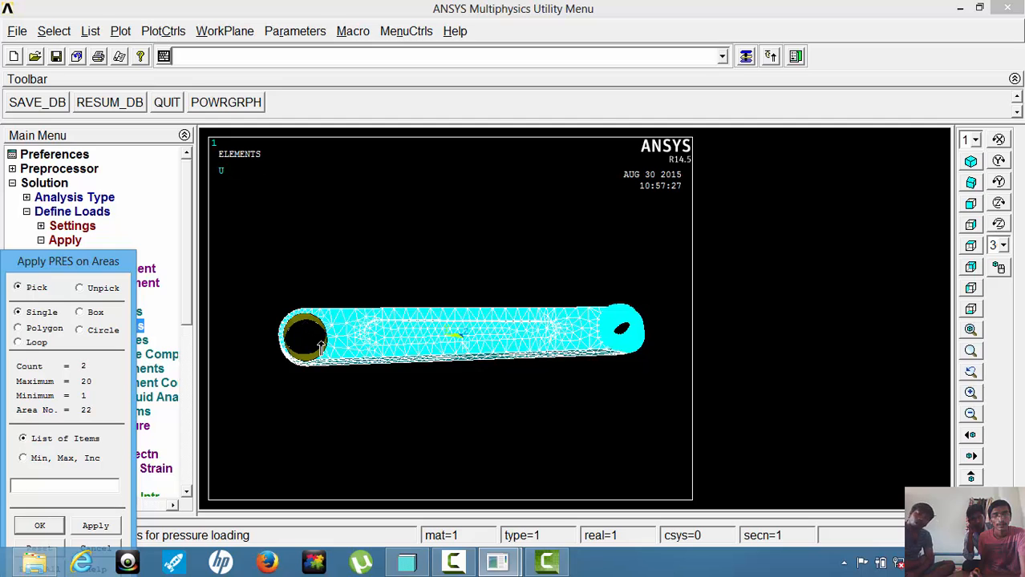
left_click(40, 527)
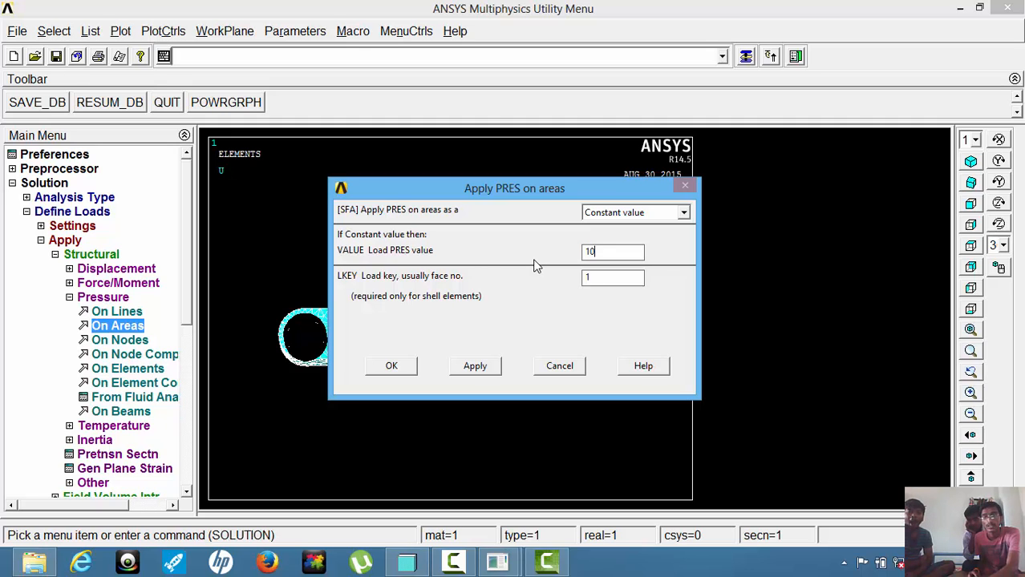
type("10")
left_click(392, 366)
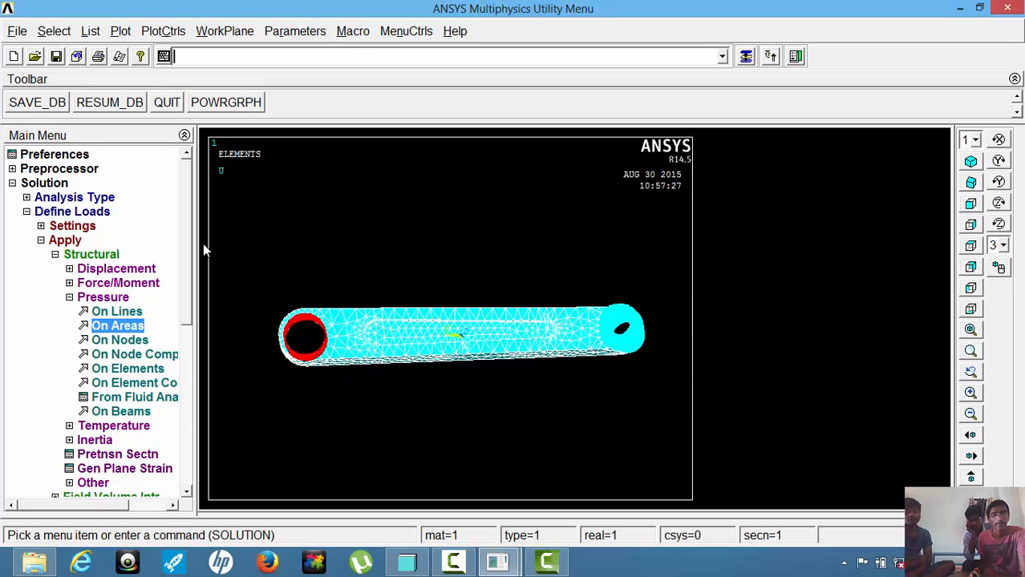
Write the current loads and options to load step file number 3.
left_click(68, 215)
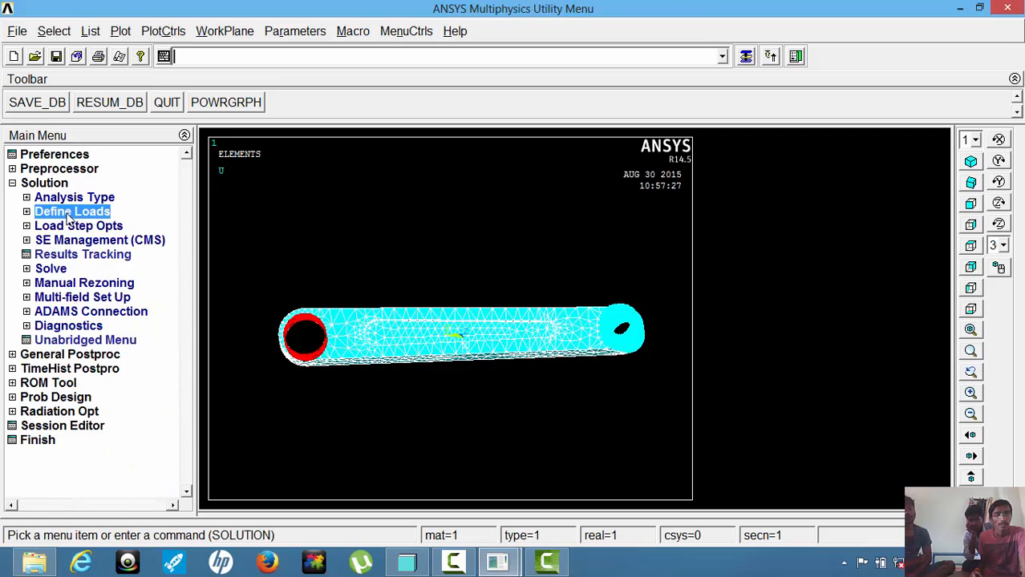
left_click(70, 228)
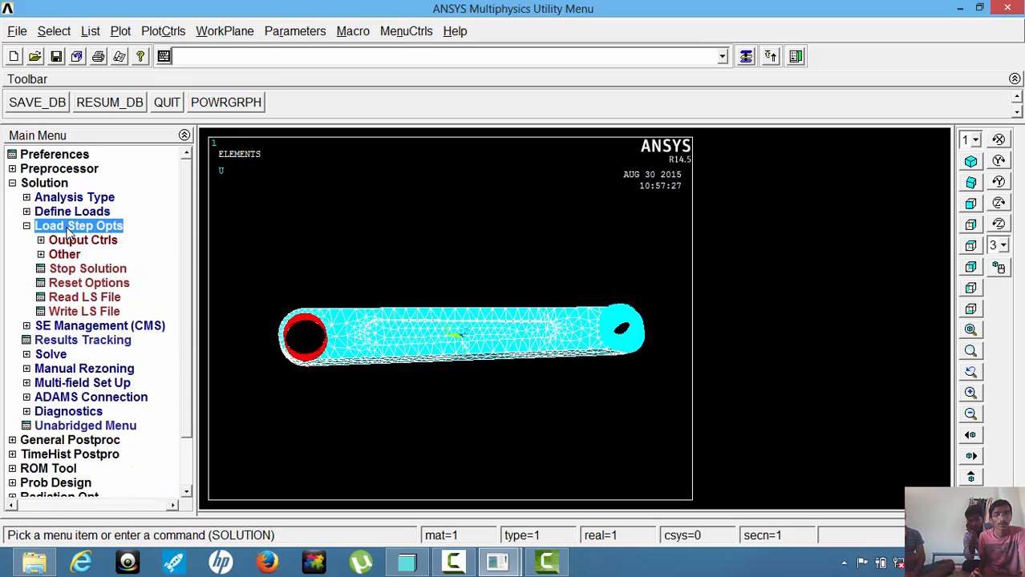
left_click(96, 315)
left_click_drag(619, 276, 589, 280)
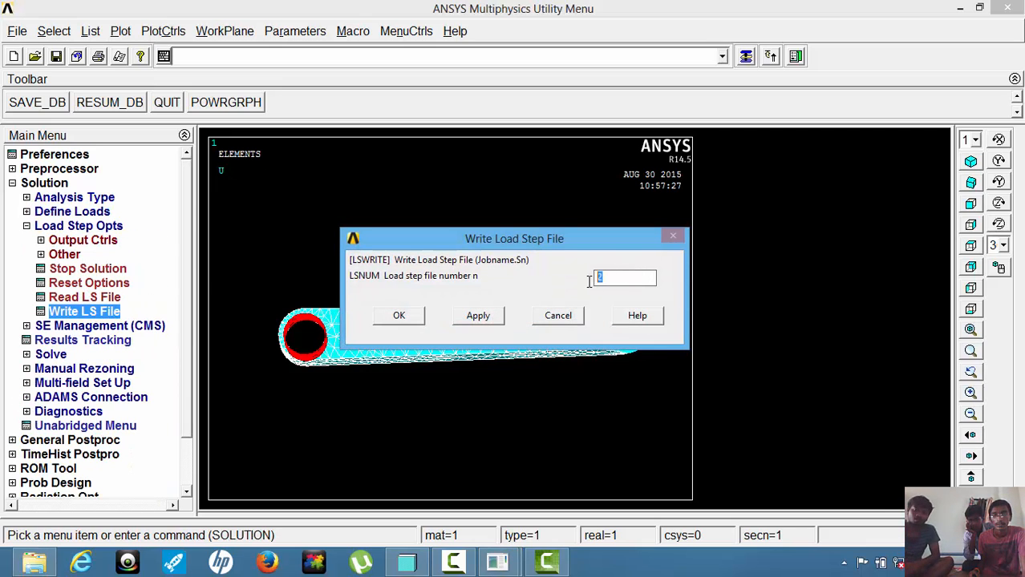
type("3")
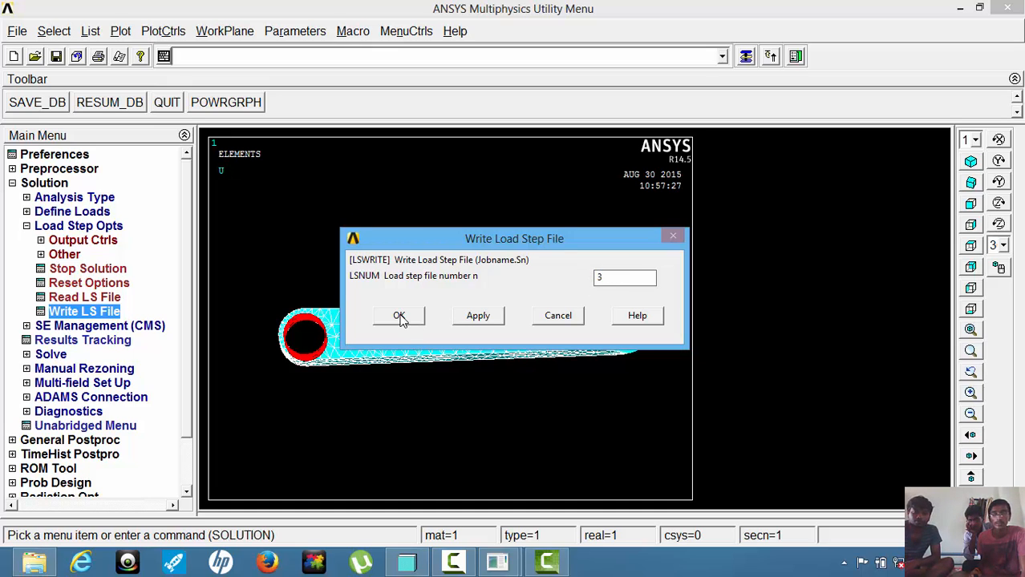
left_click(400, 317)
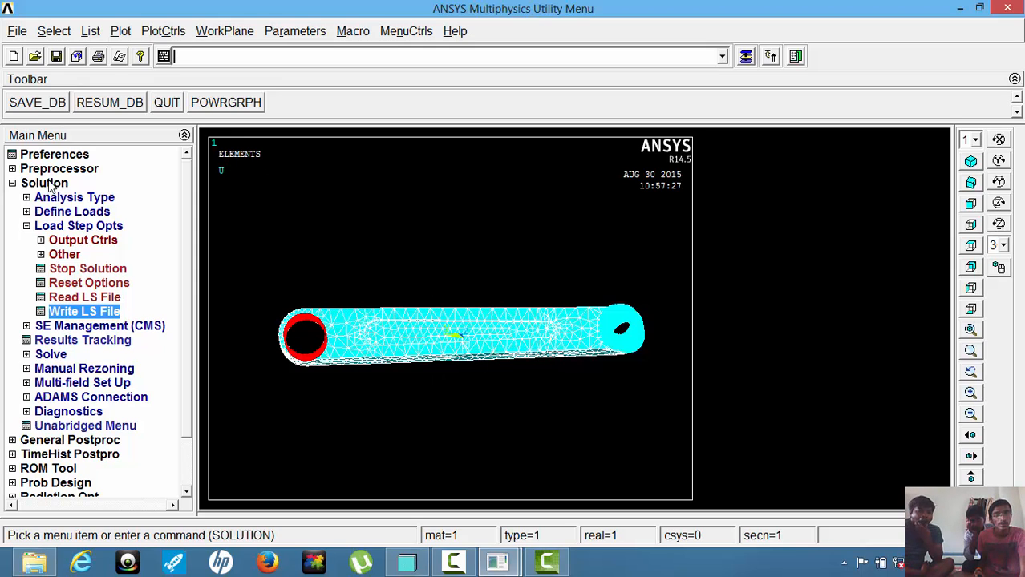
Solve the analysis from load step files 1 to 3 with a file number increment of 1.
left_click(51, 354)
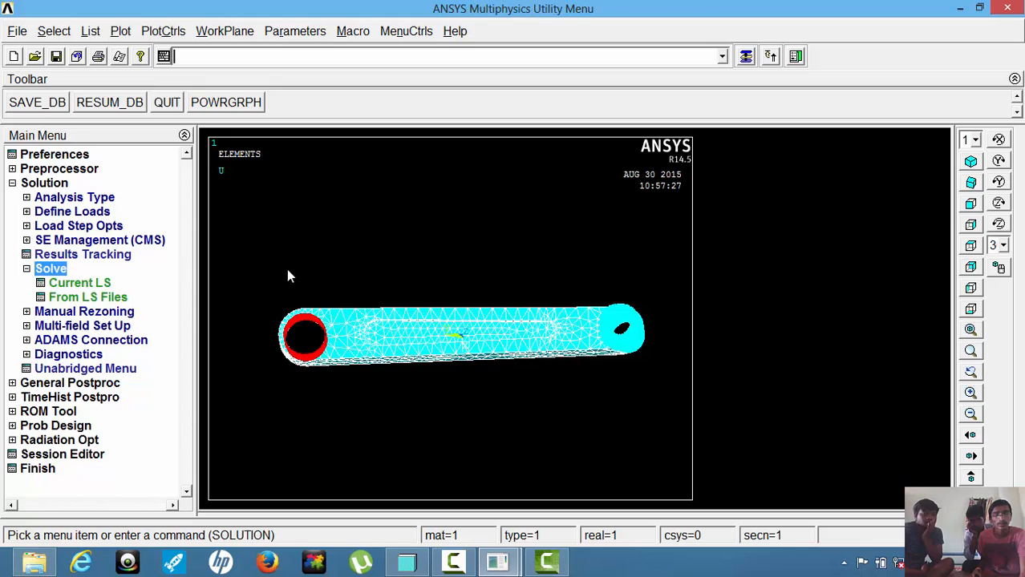
left_click(84, 299)
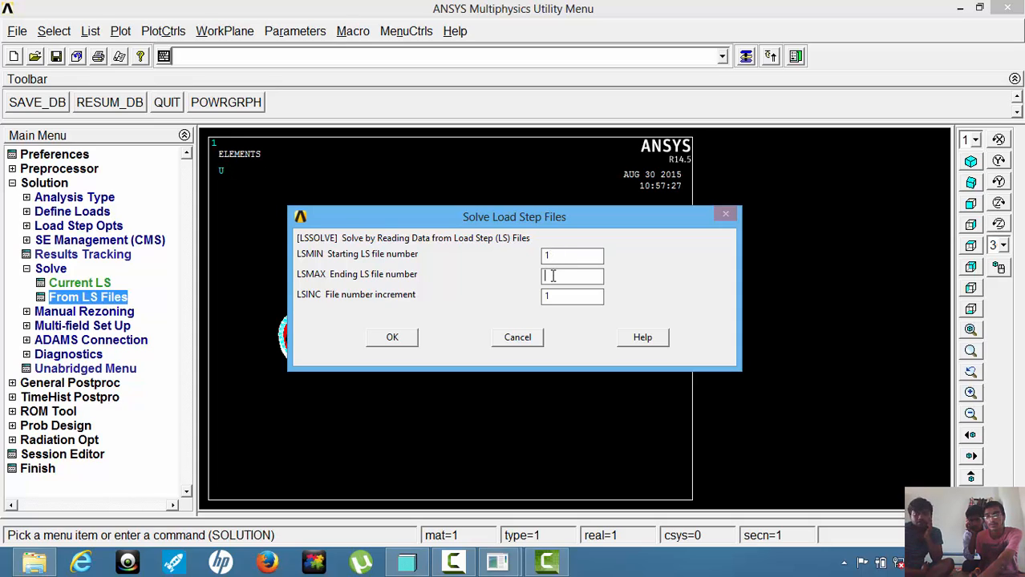
left_click(552, 275)
type("3")
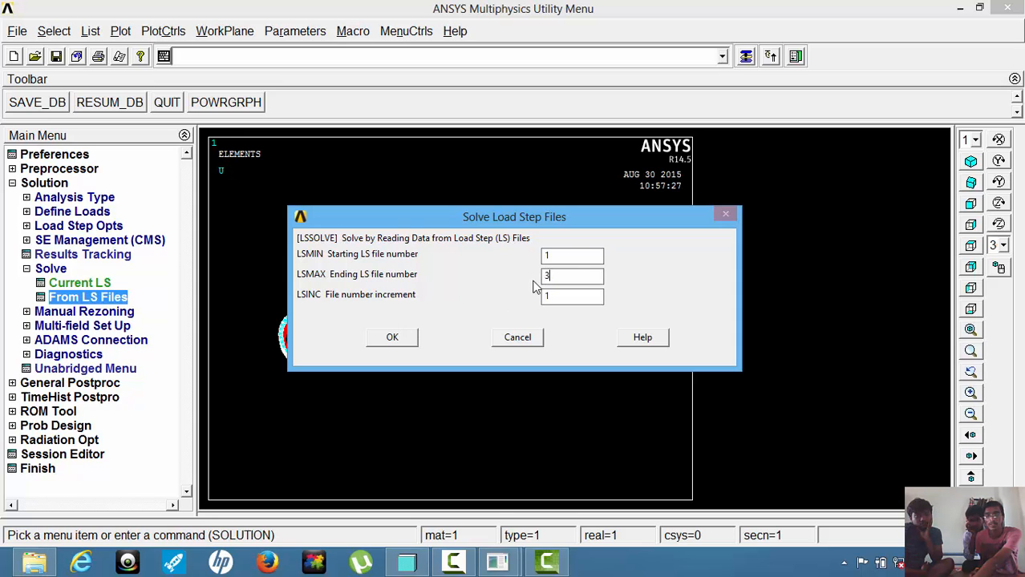
left_click(385, 341)
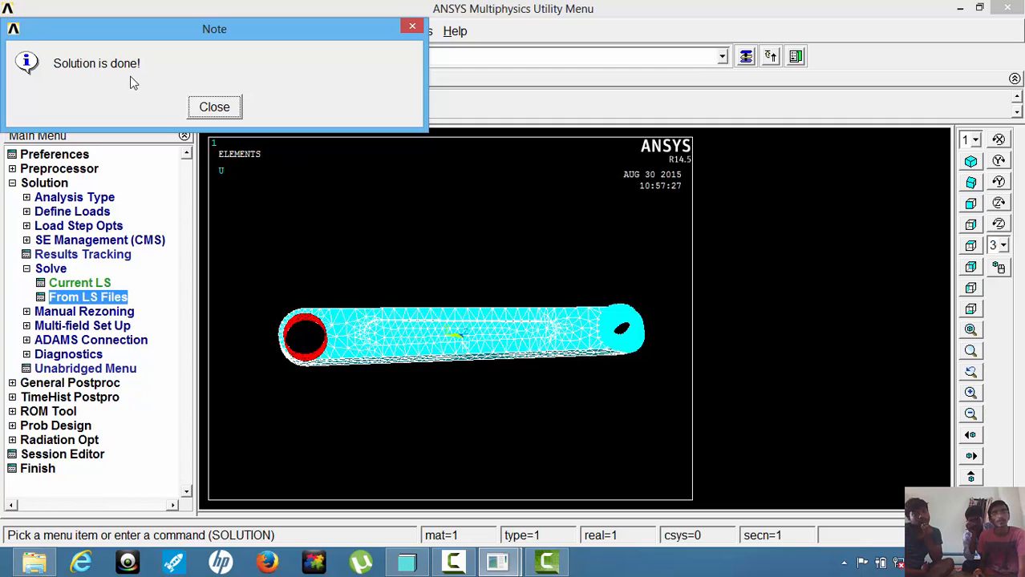
left_click(215, 111)
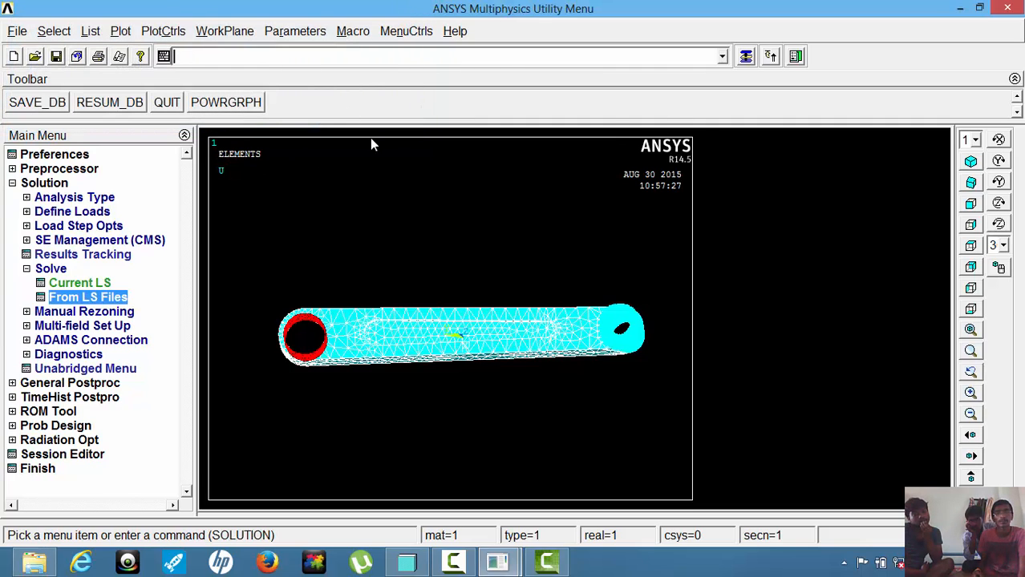
Read the results of set 1, load step 1 at time 5, from the results file for postprocessing.
left_click(64, 383)
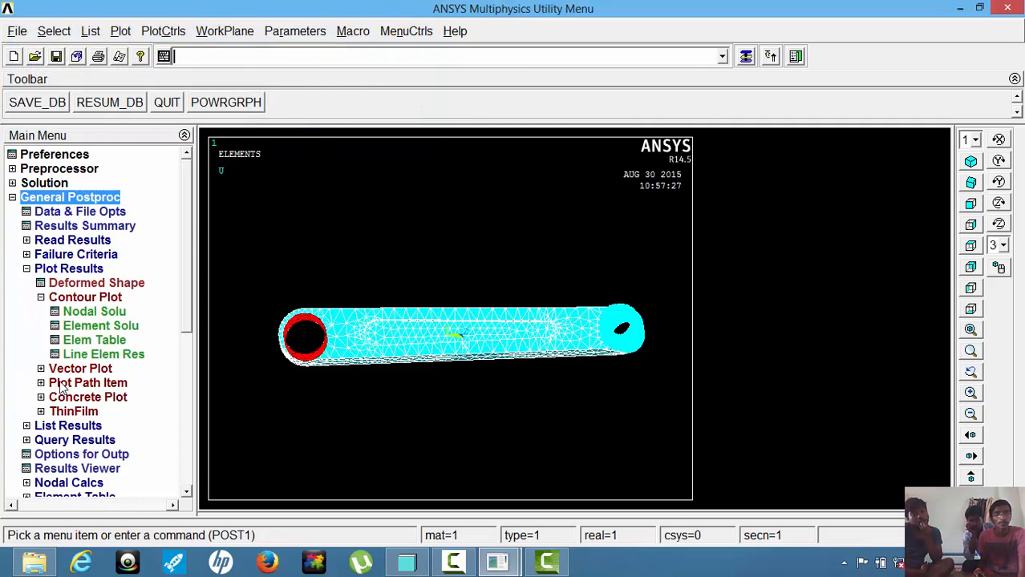
left_click(69, 241)
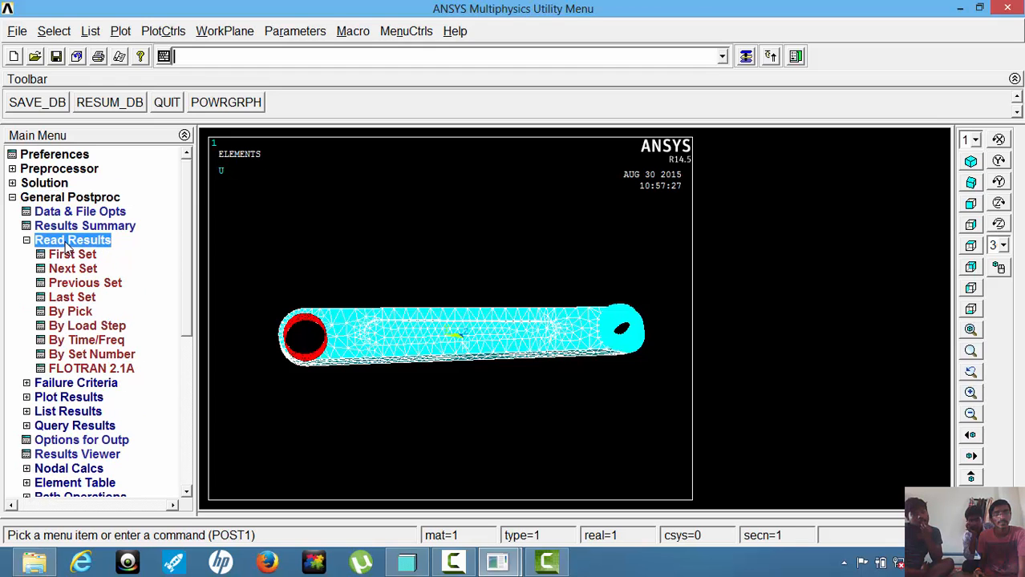
left_click(77, 314)
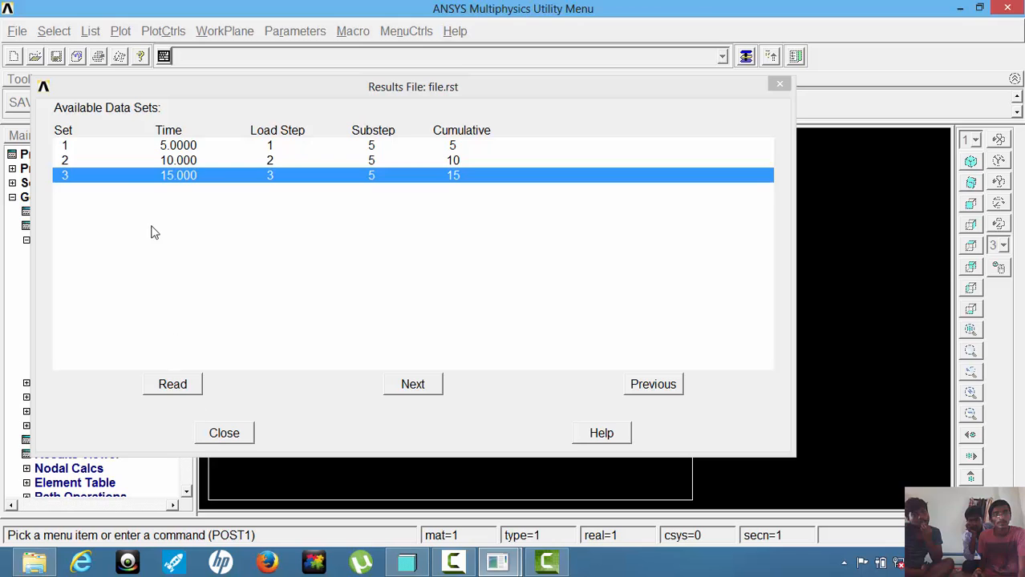
left_click(192, 147)
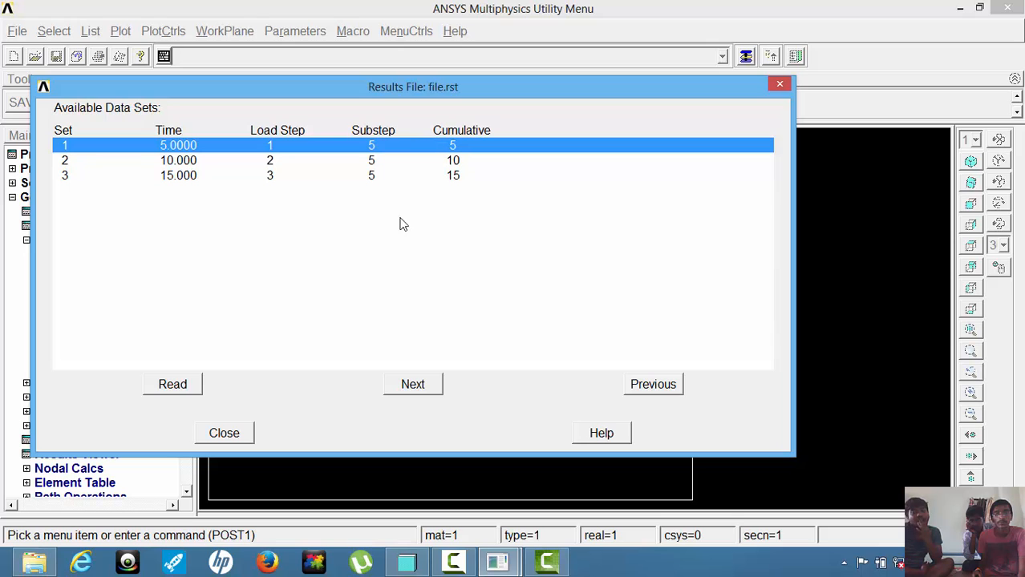
left_click(181, 391)
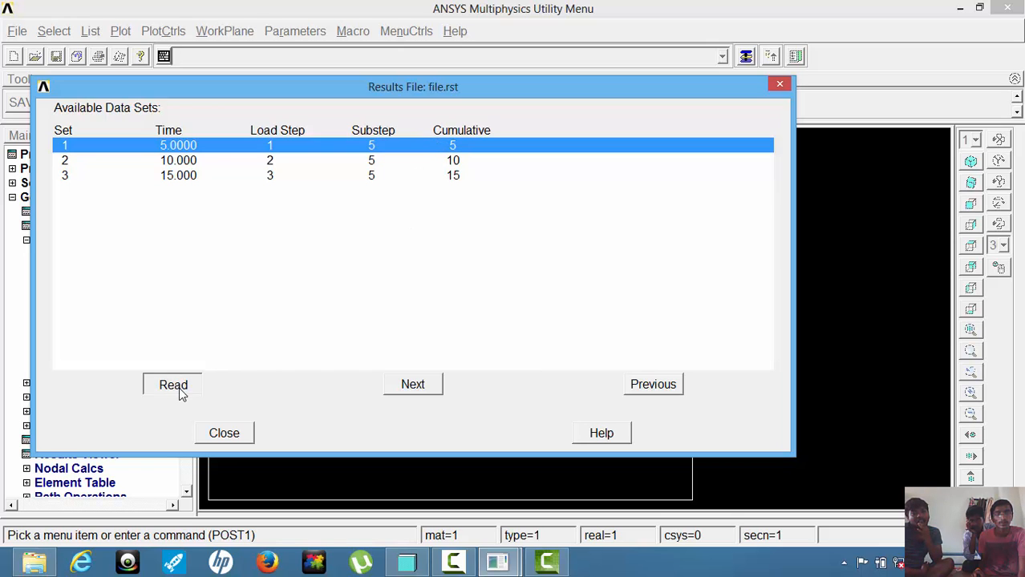
left_click(224, 433)
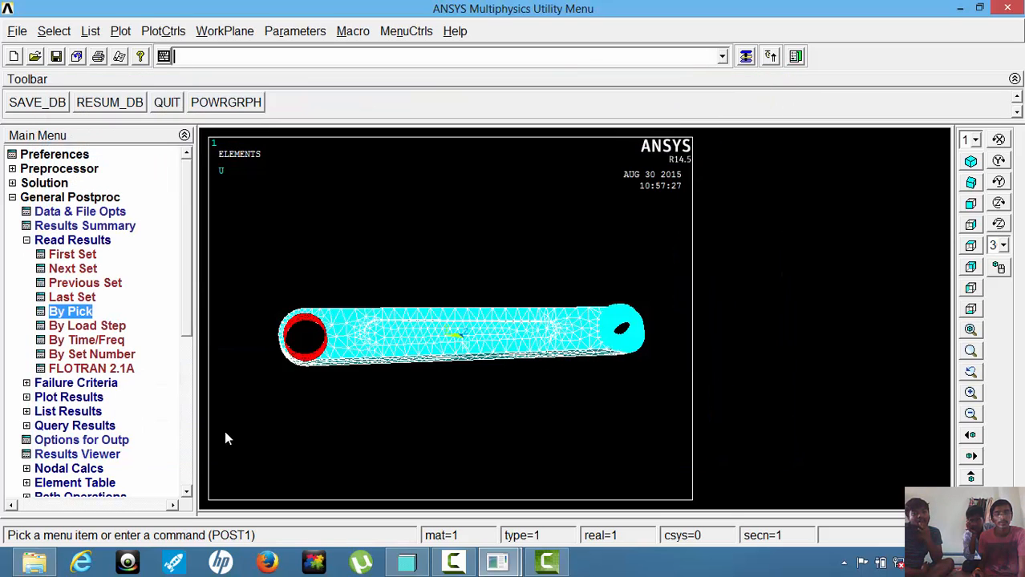
Plot the nodal contour of the displacement vector sum, showing the deformed shape with the undeformed model.
left_click(80, 398)
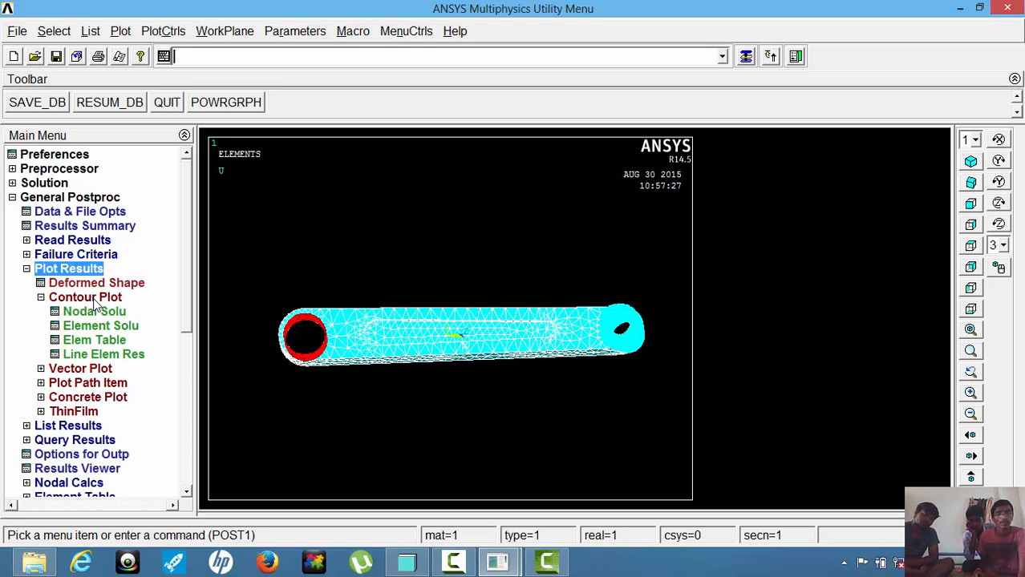
left_click(94, 311)
left_click(421, 117)
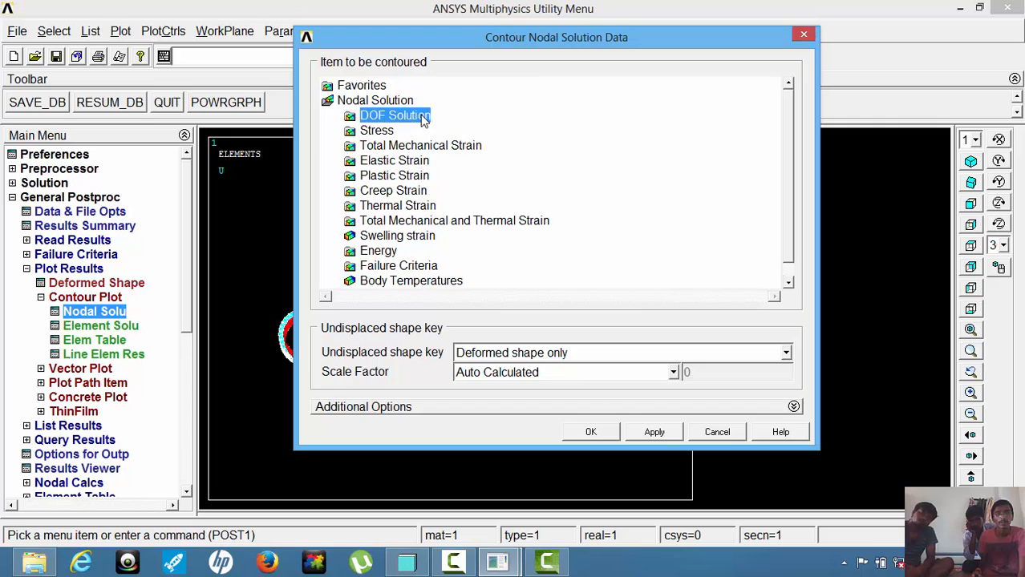
left_click(423, 117)
left_click(426, 179)
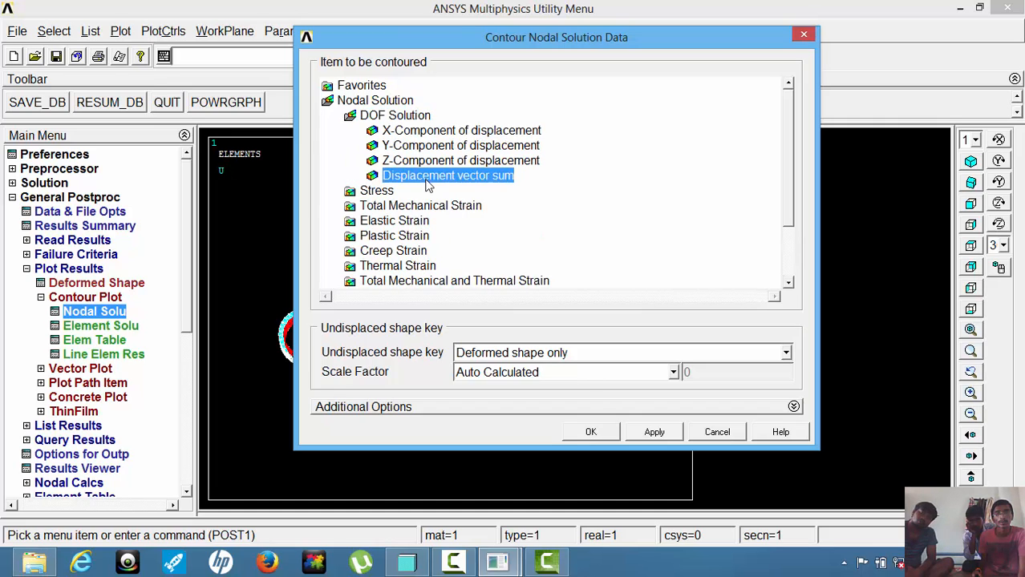
left_click(785, 353)
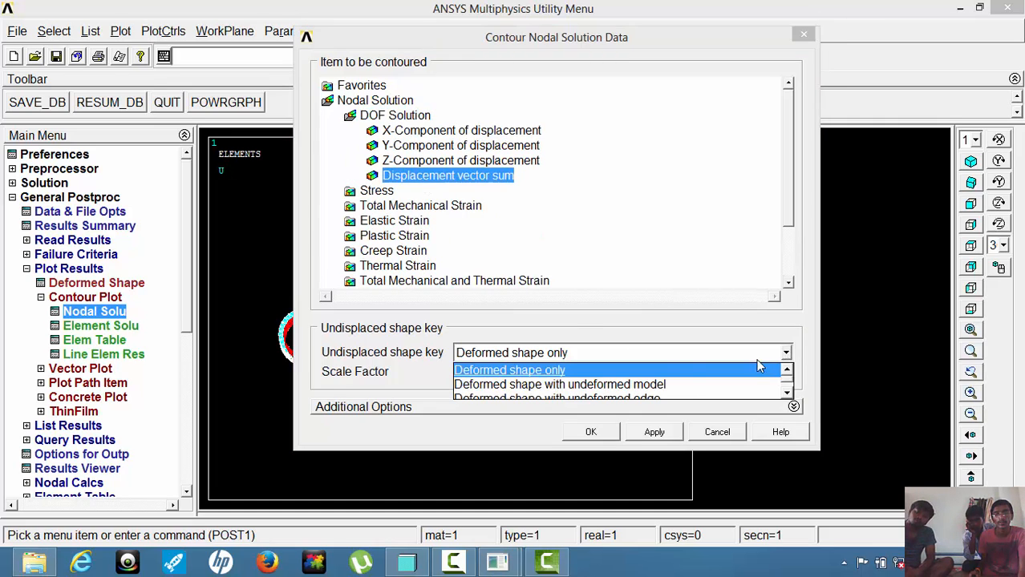
left_click(647, 385)
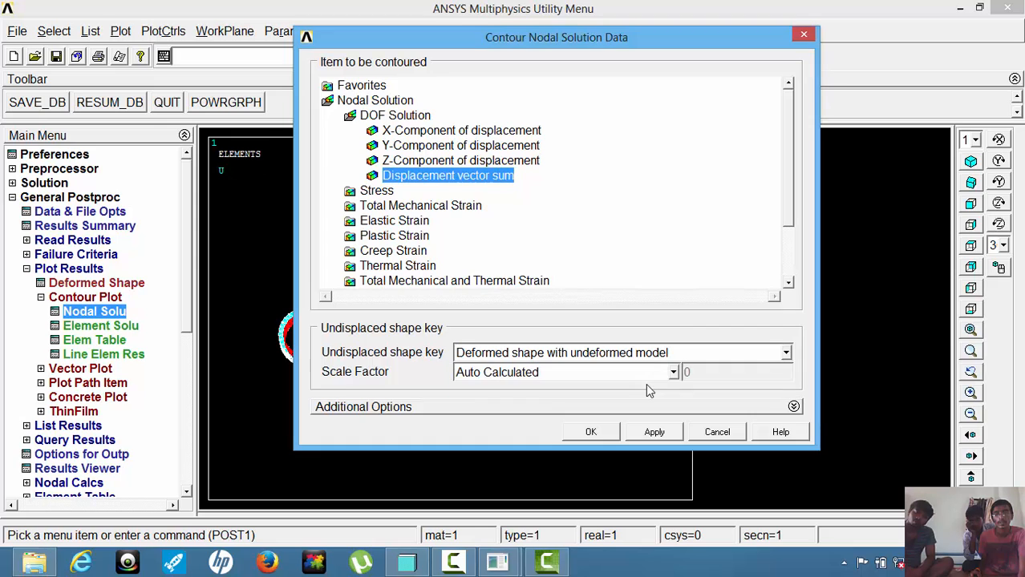
left_click(593, 432)
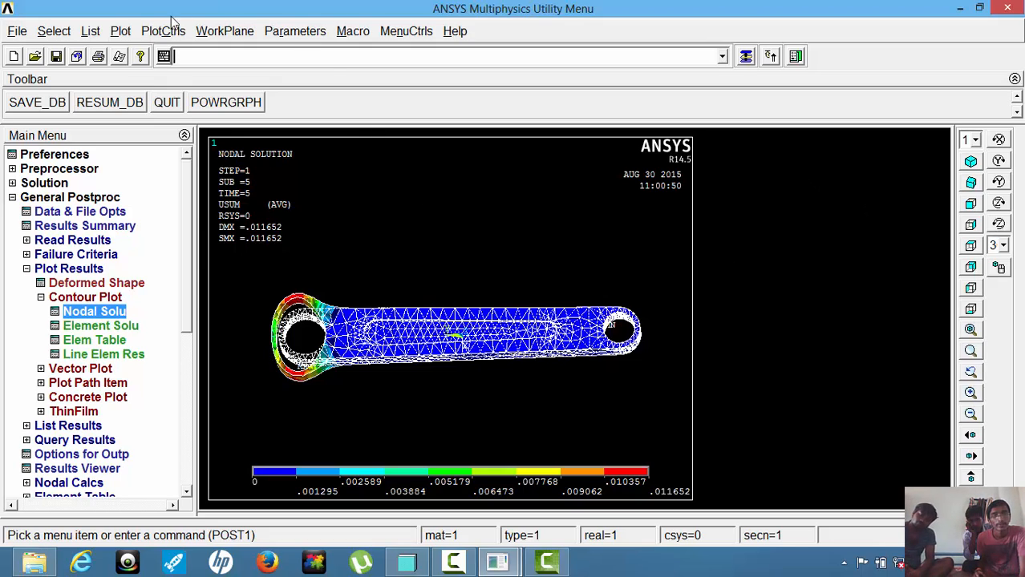
Capture the displacement plot into the report file_report in Append mode, with the caption "file Image 1".
left_click(120, 57)
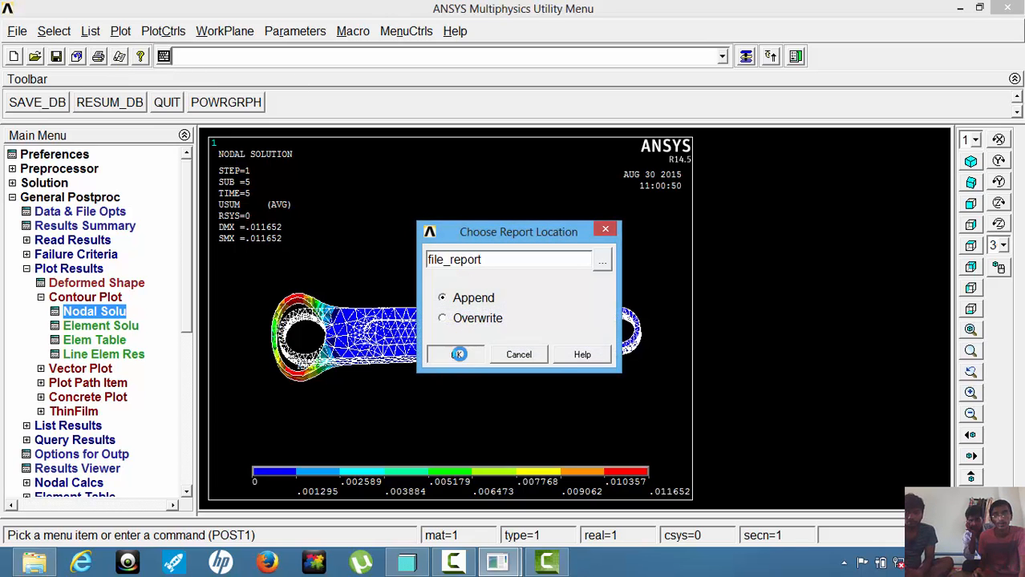
left_click(458, 353)
left_click(525, 341)
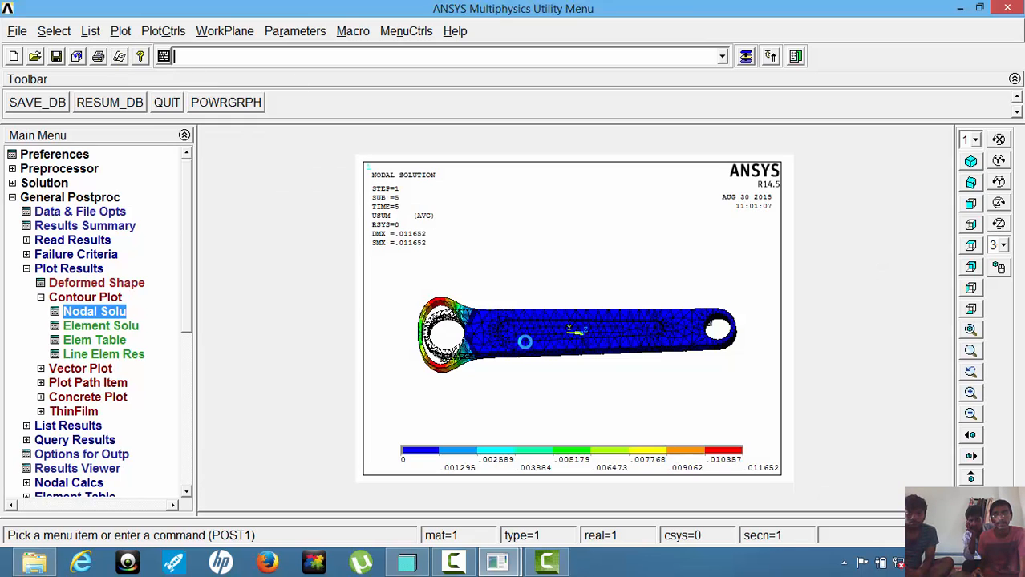
left_click(831, 197)
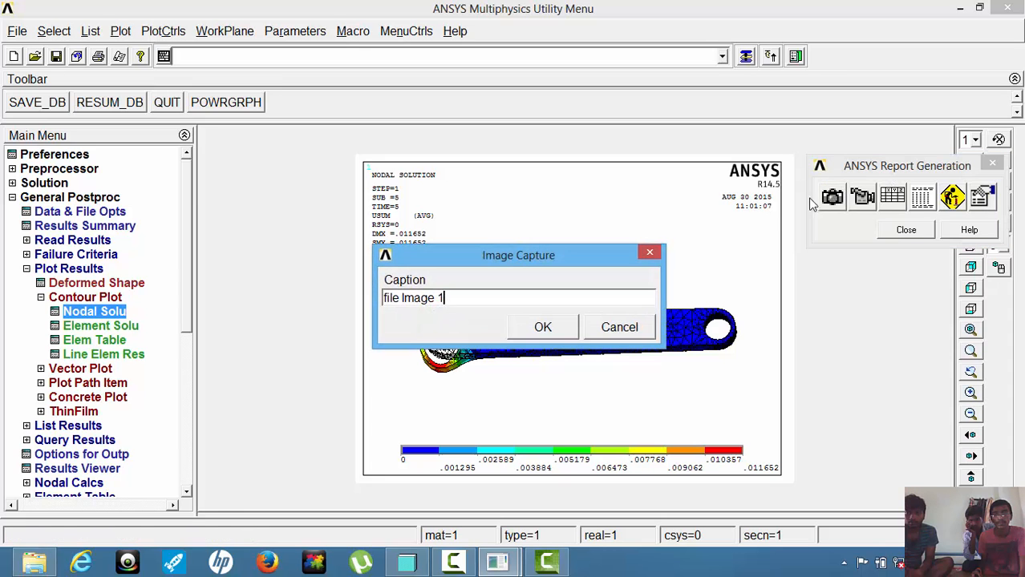
left_click(554, 330)
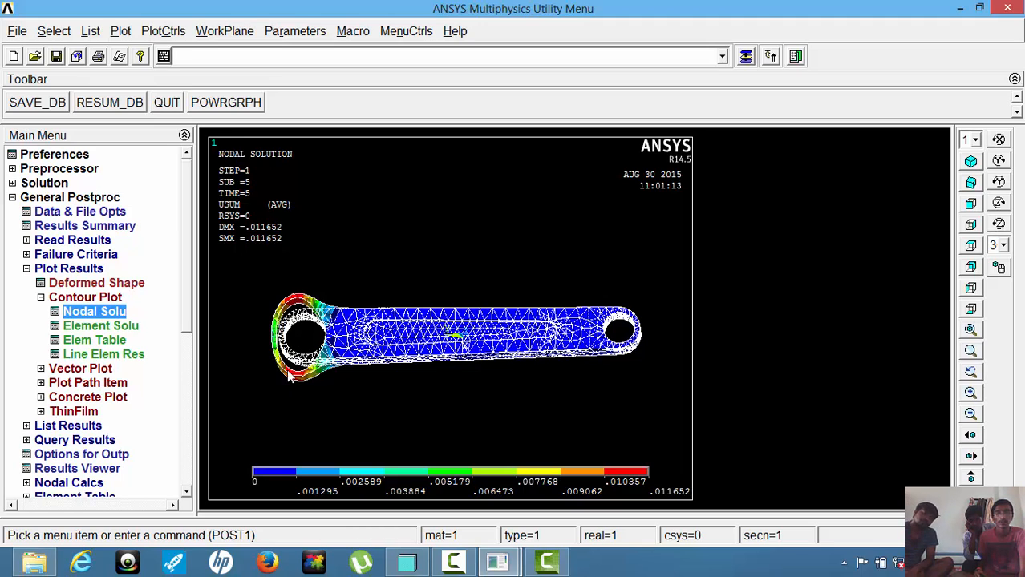
Plot the nodal contour of von Mises stress for load step 1, showing the deformed shape with the undeformed model.
left_click(124, 317)
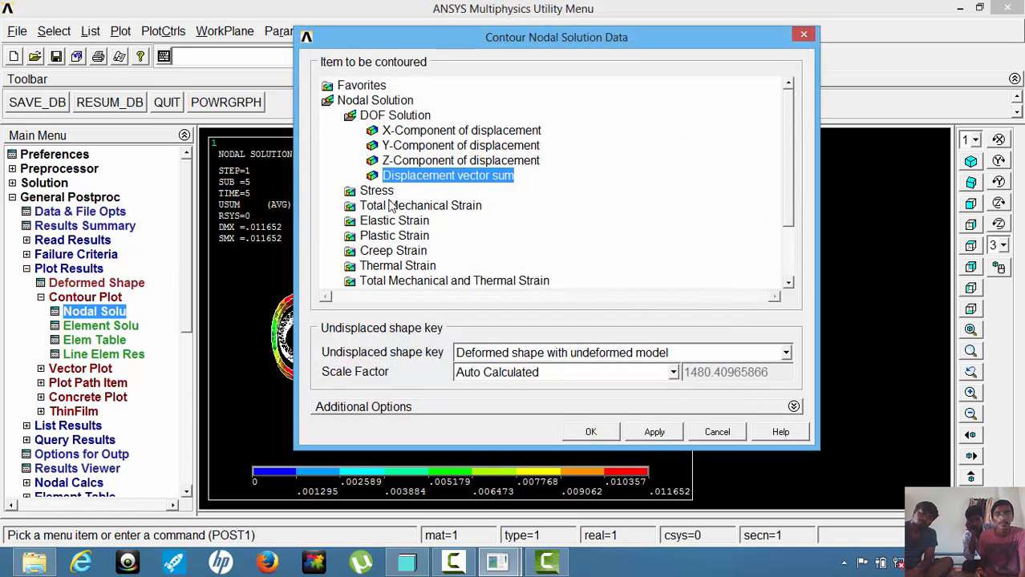
left_click(376, 190)
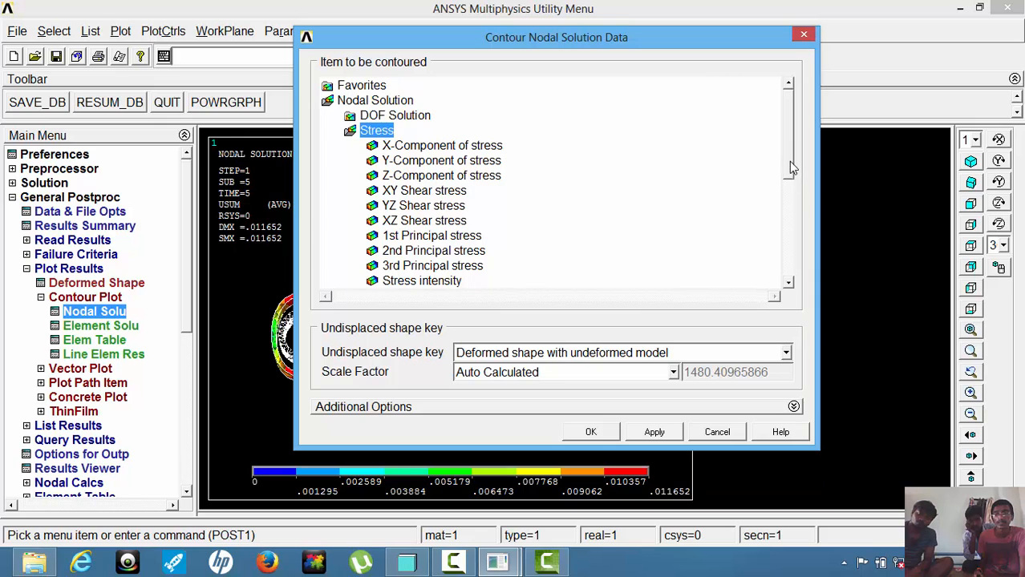
left_click_drag(789, 166, 789, 200)
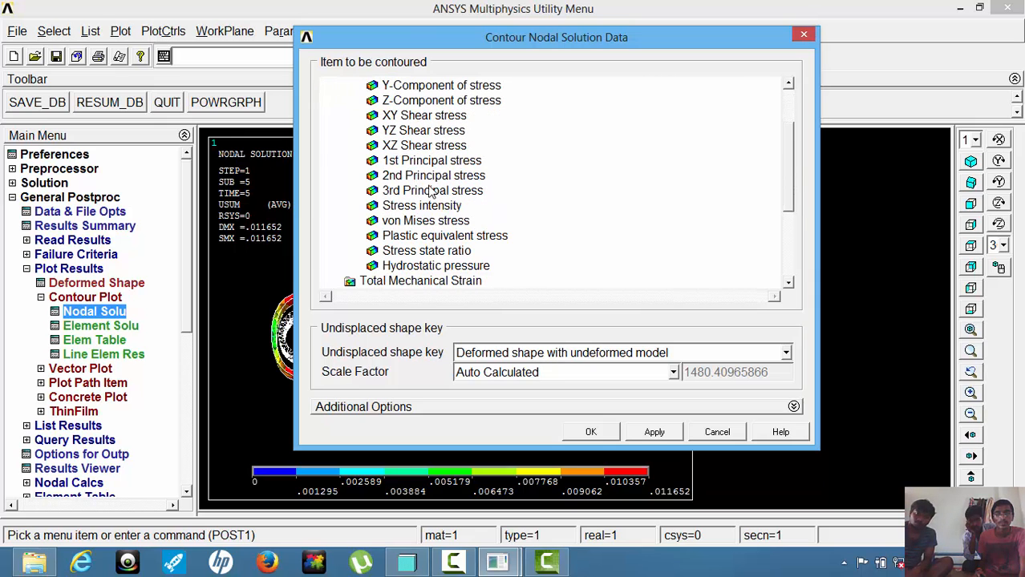
left_click(427, 222)
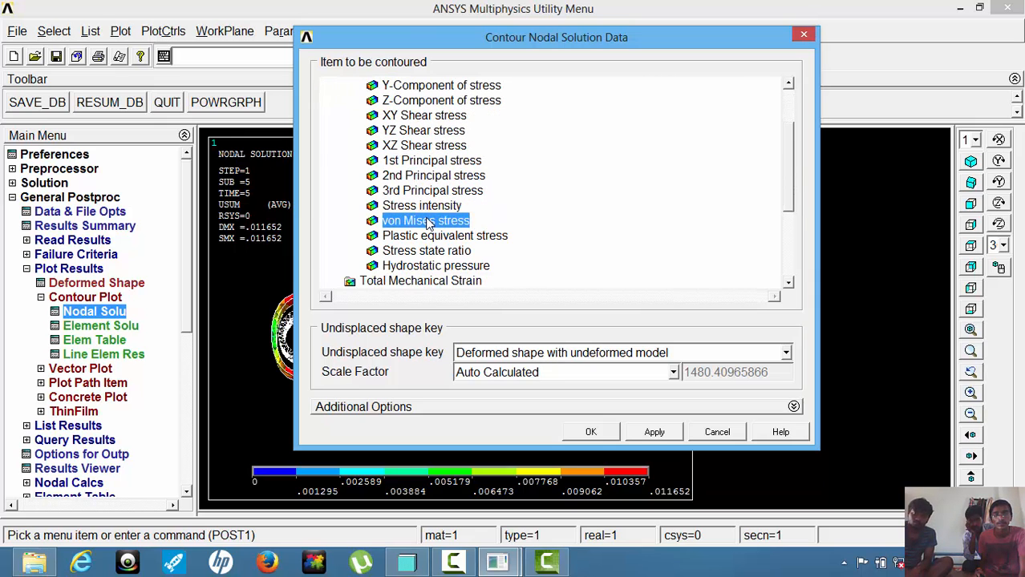
left_click(593, 434)
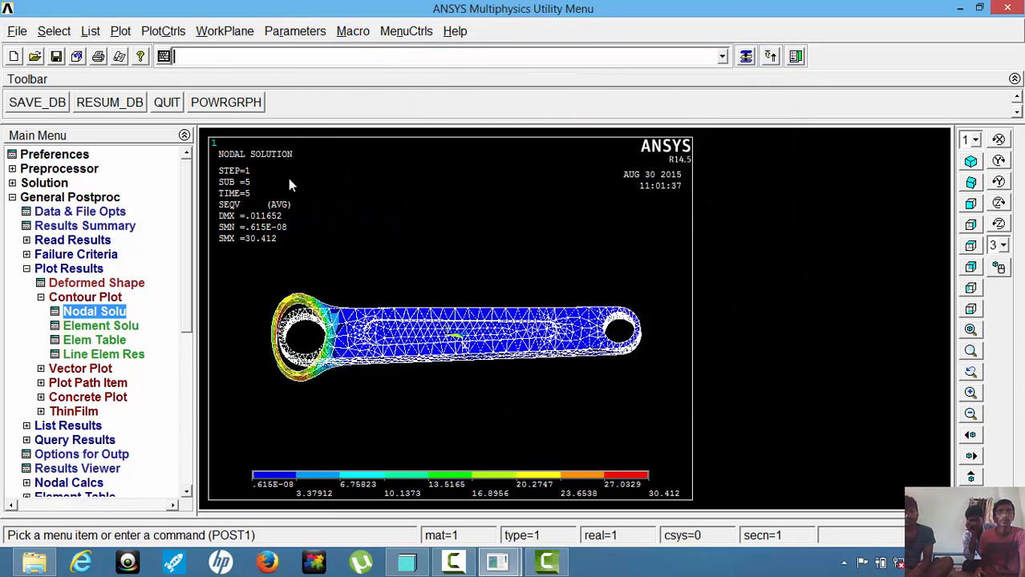
Capture the load step 1 stress plot into file_report in Append mode, with the caption "file Image 2".
left_click(119, 56)
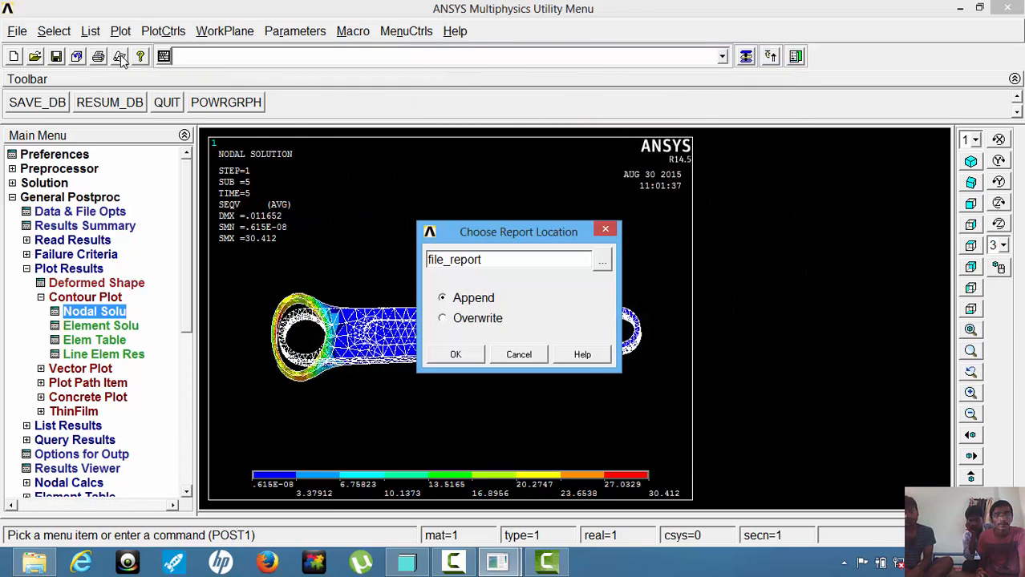
left_click(456, 355)
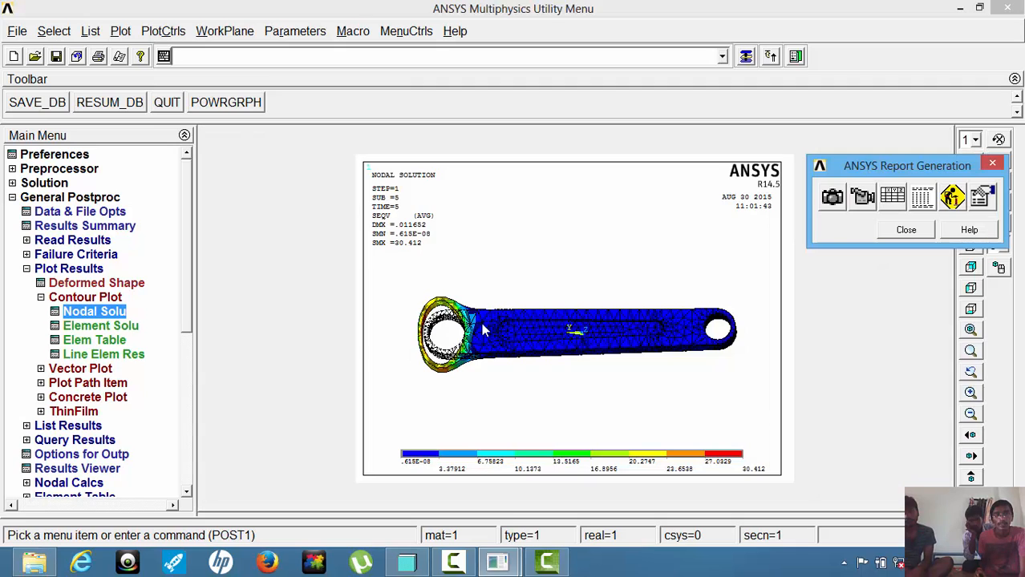
left_click(830, 201)
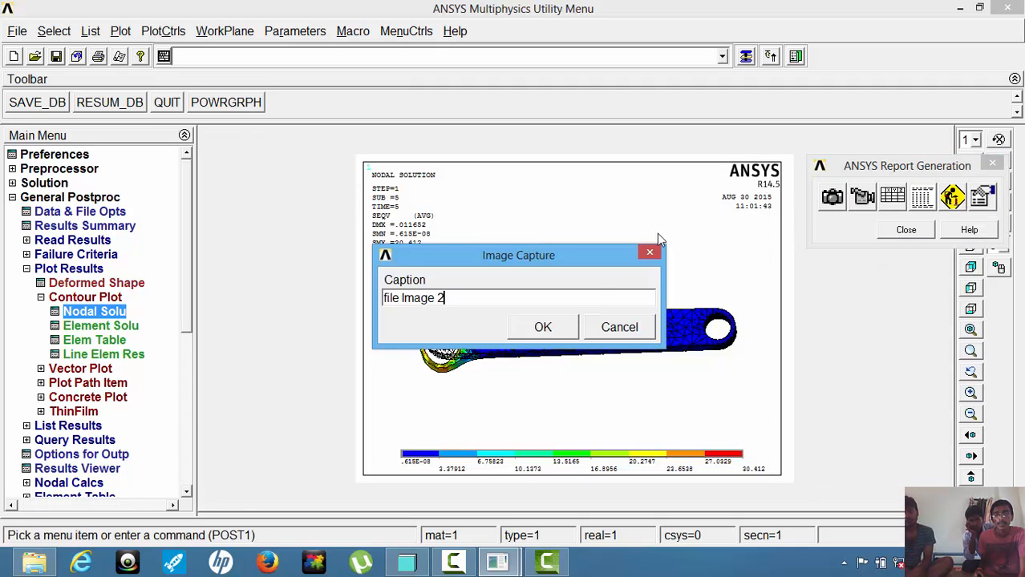
left_click(534, 330)
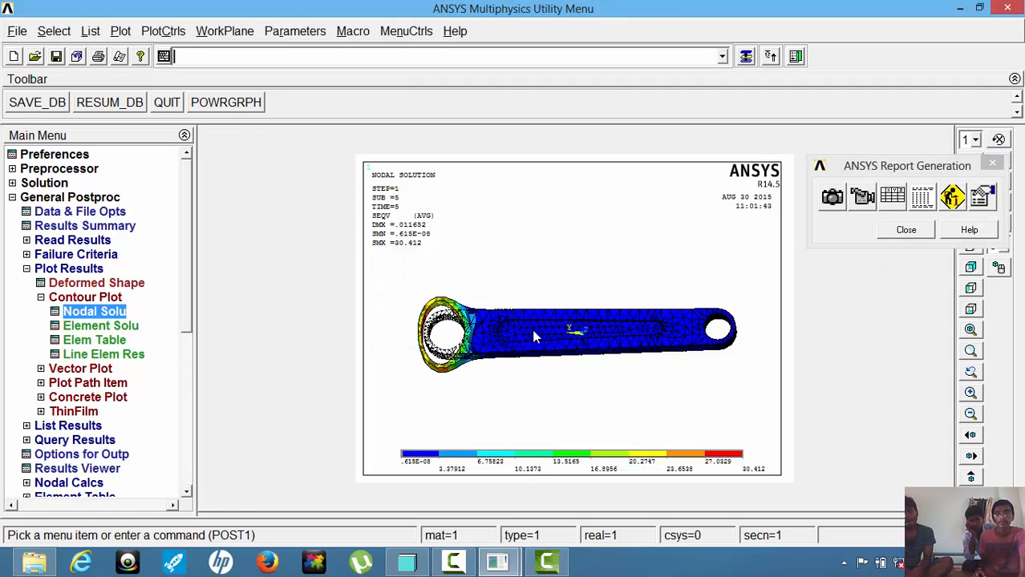
left_click(889, 231)
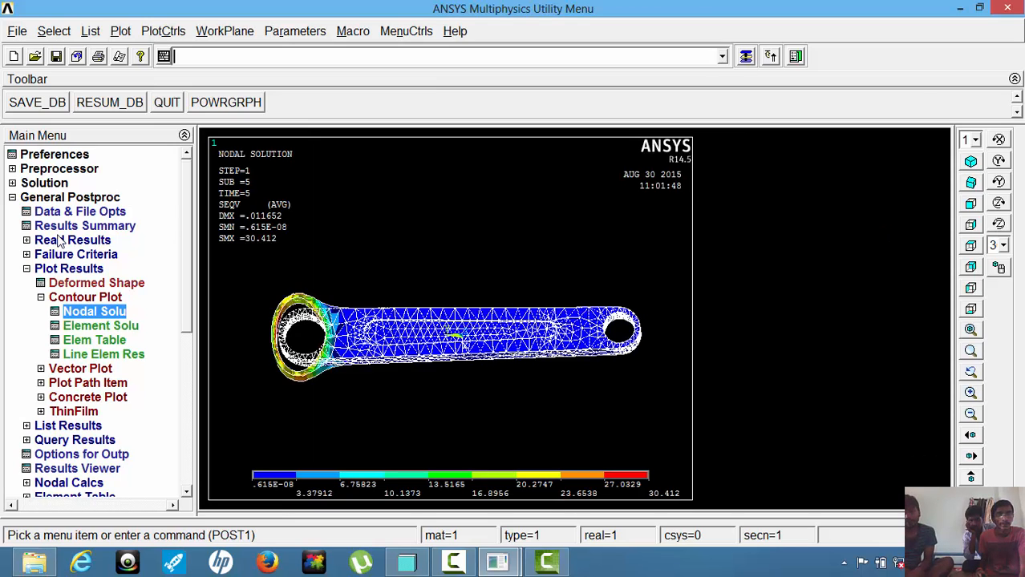
Read the results of set 2, load step 2 at time 10, from the results file.
left_click(61, 240)
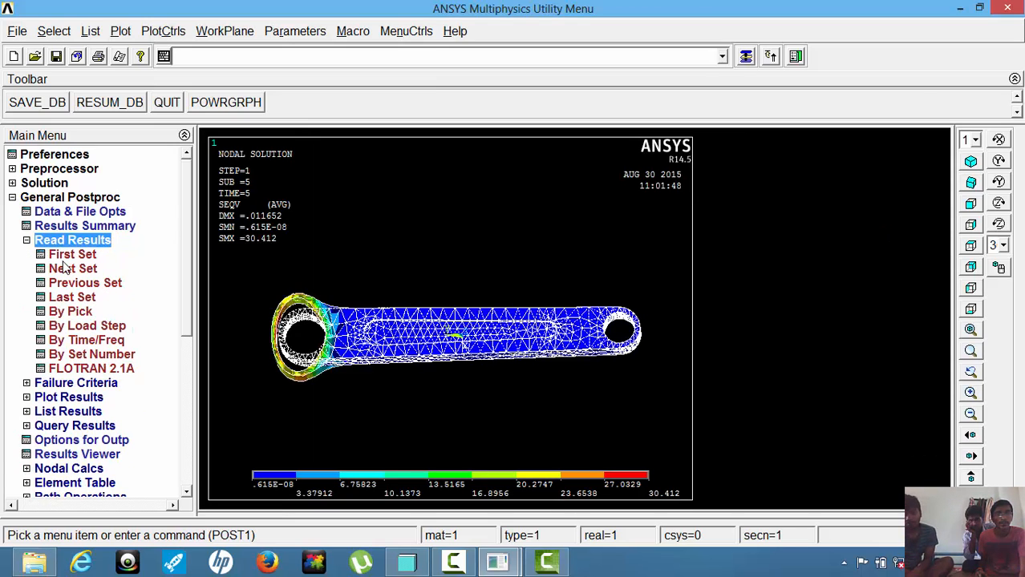
left_click(66, 271)
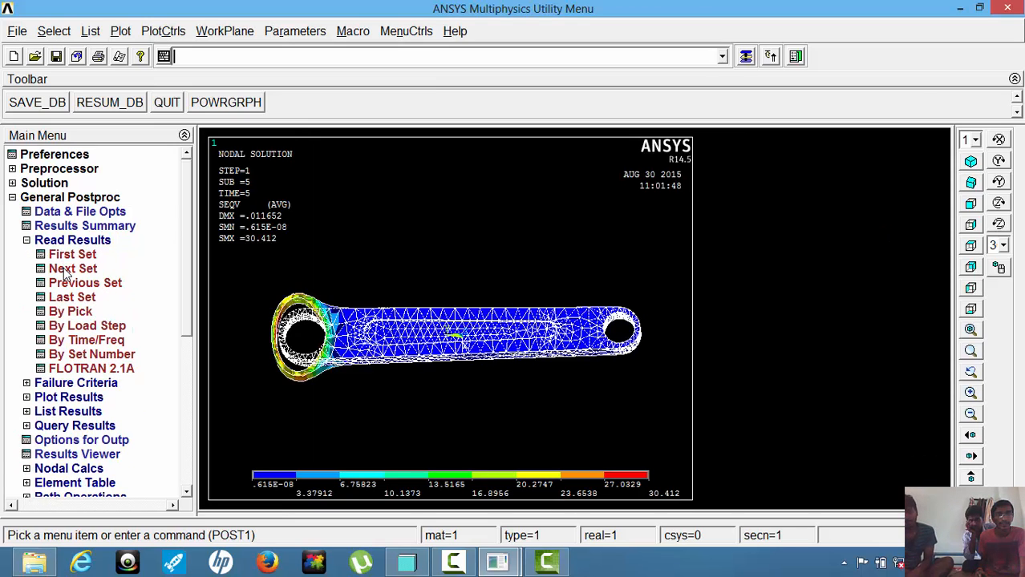
left_click(69, 312)
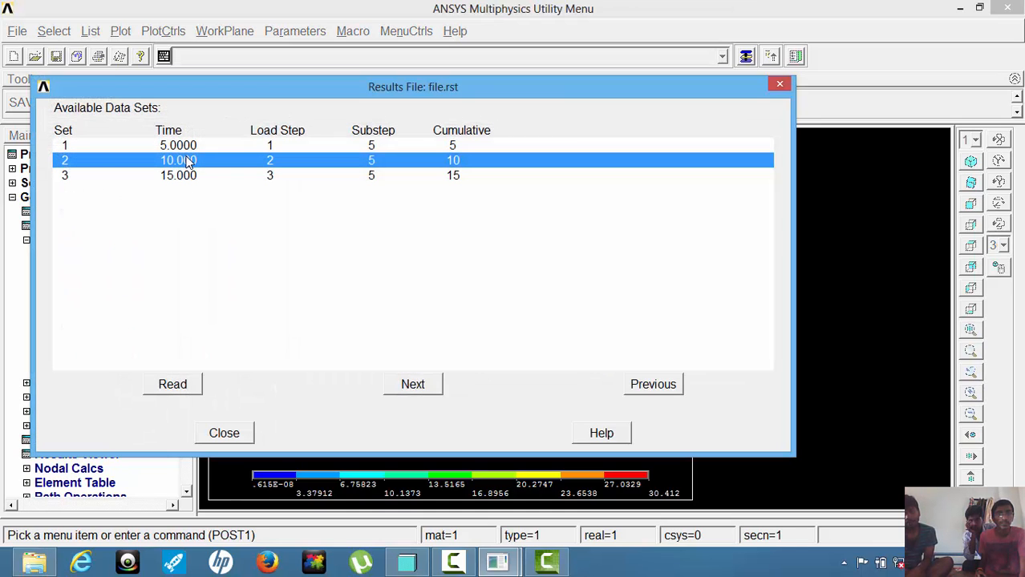
left_click(173, 383)
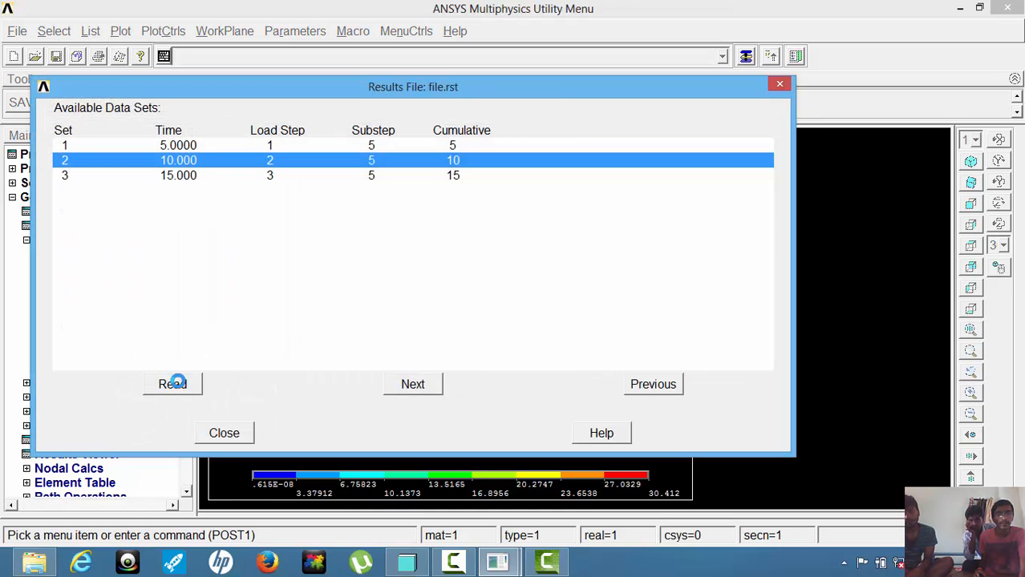
left_click(218, 431)
Plot the nodal contour of the displacement vector sum for load step 2, with the deformed shape over the undeformed model.
left_click(83, 398)
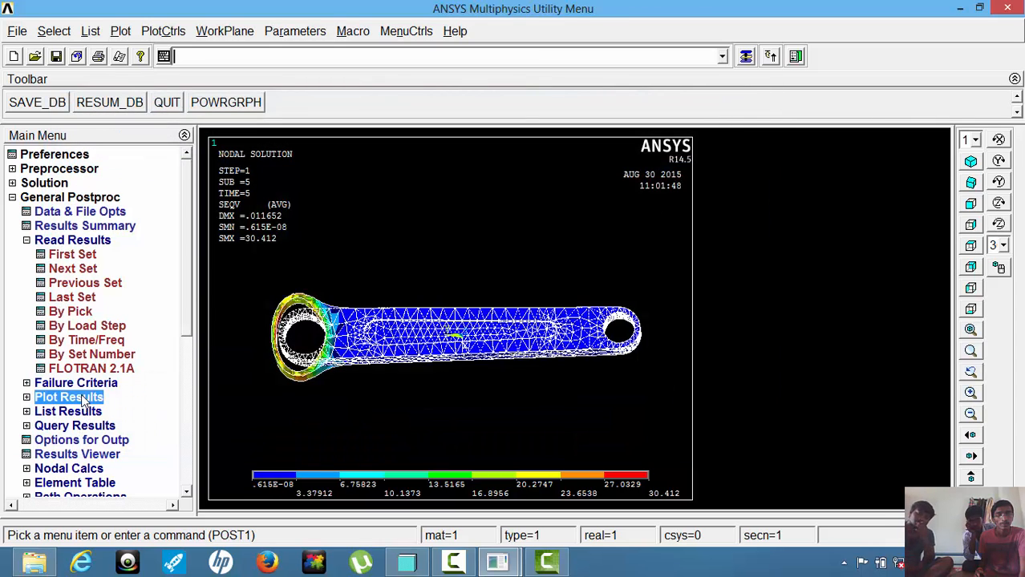
left_click(89, 312)
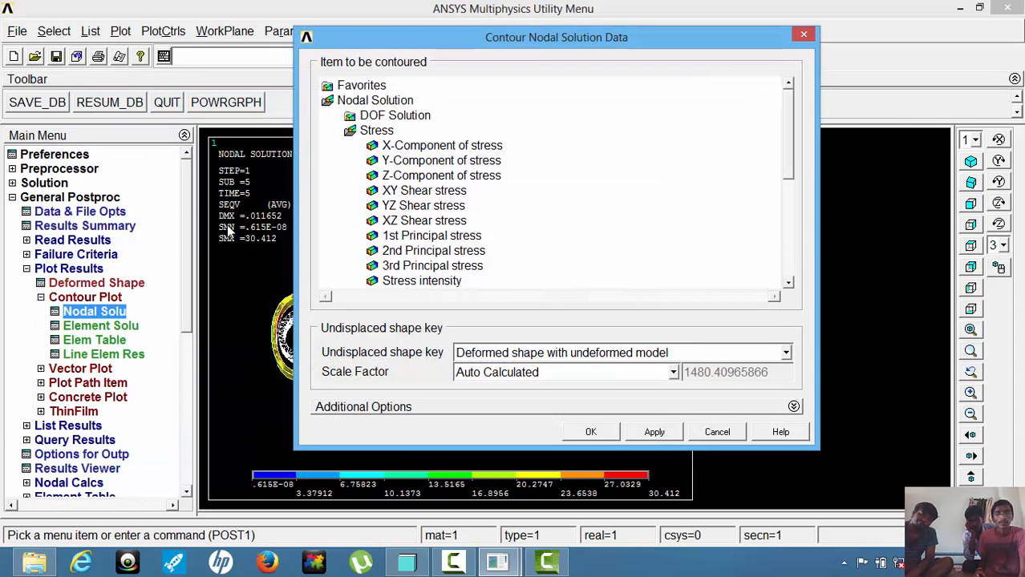
left_click(411, 116)
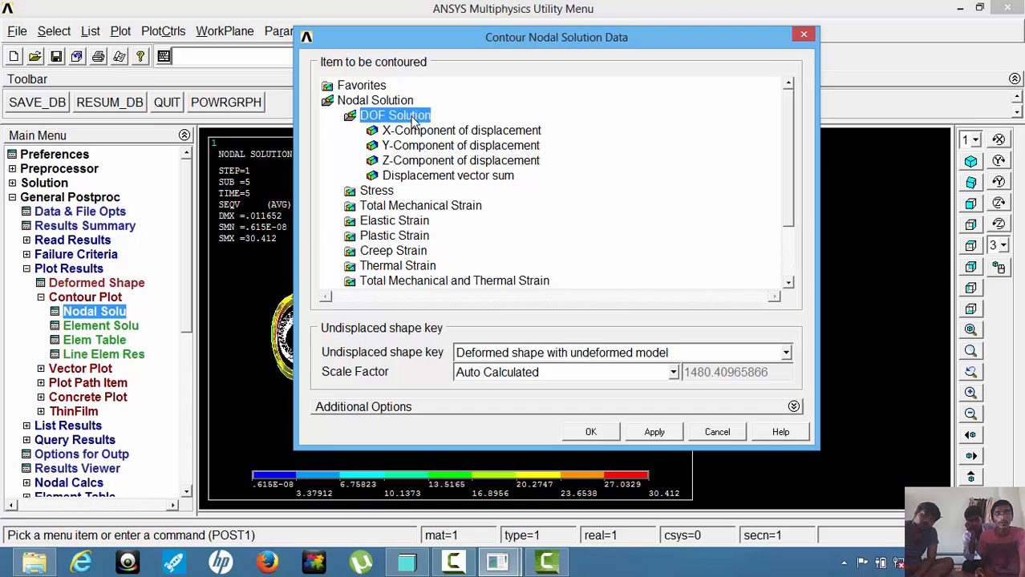
left_click(416, 176)
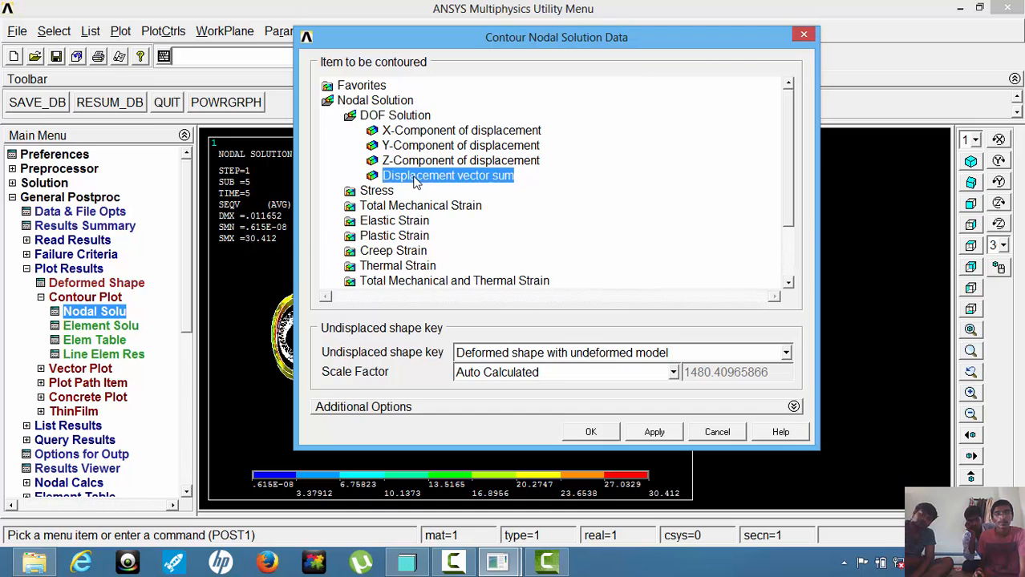
left_click(591, 431)
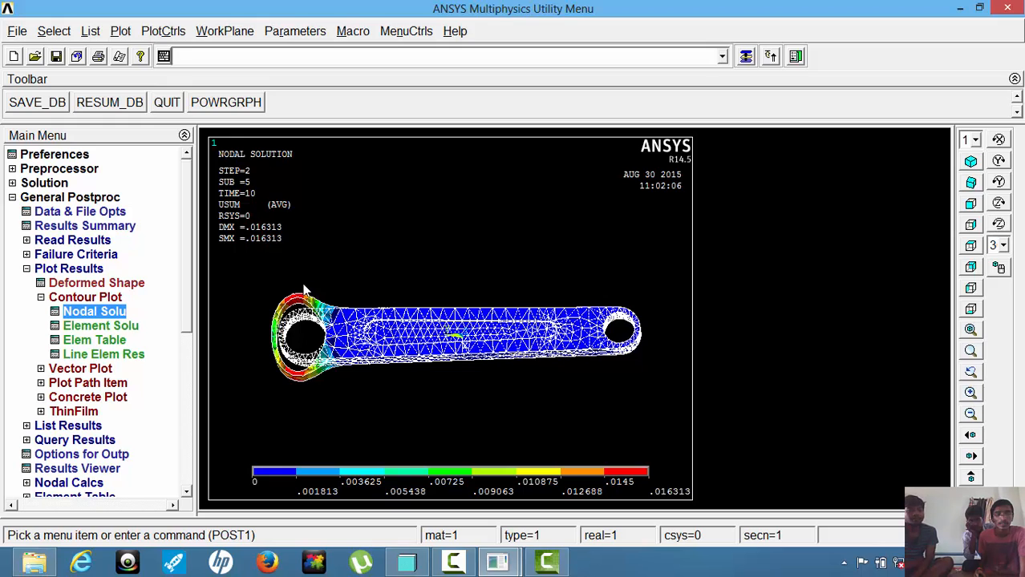
Capture the load step 2 displacement plot into file_report in Append mode, with the caption "file Image 3".
left_click(120, 57)
left_click(459, 357)
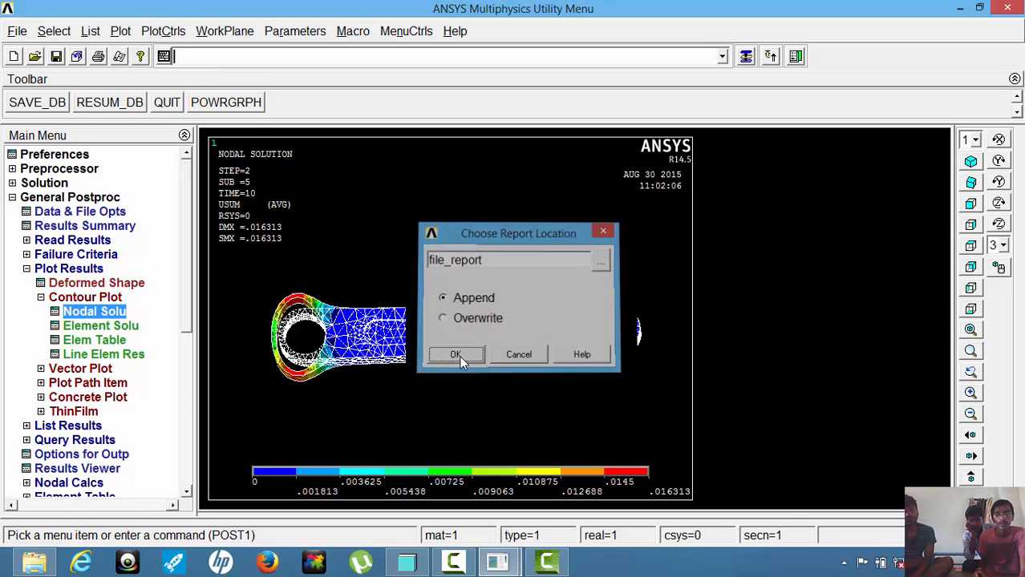
left_click(832, 198)
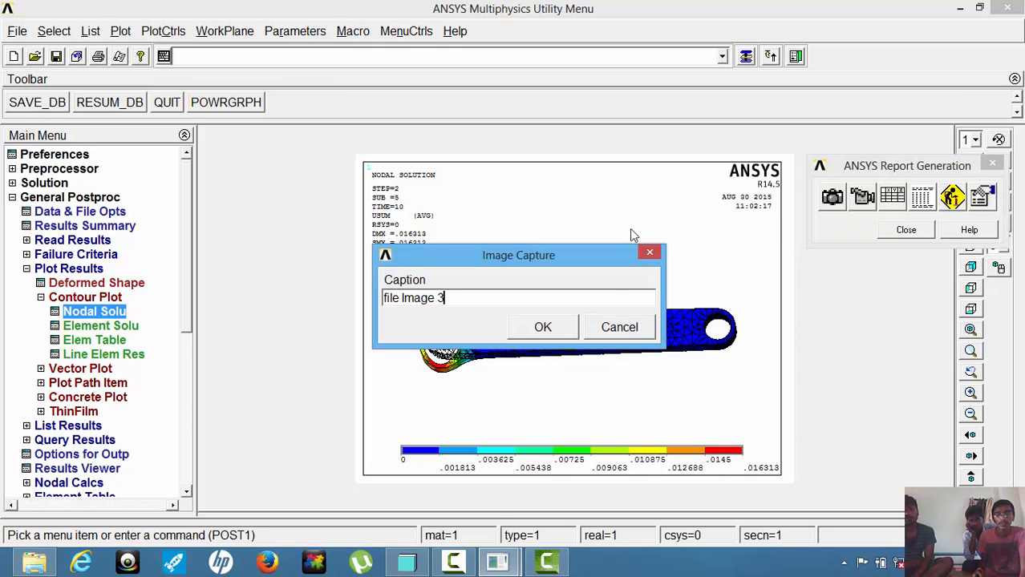
left_click(542, 330)
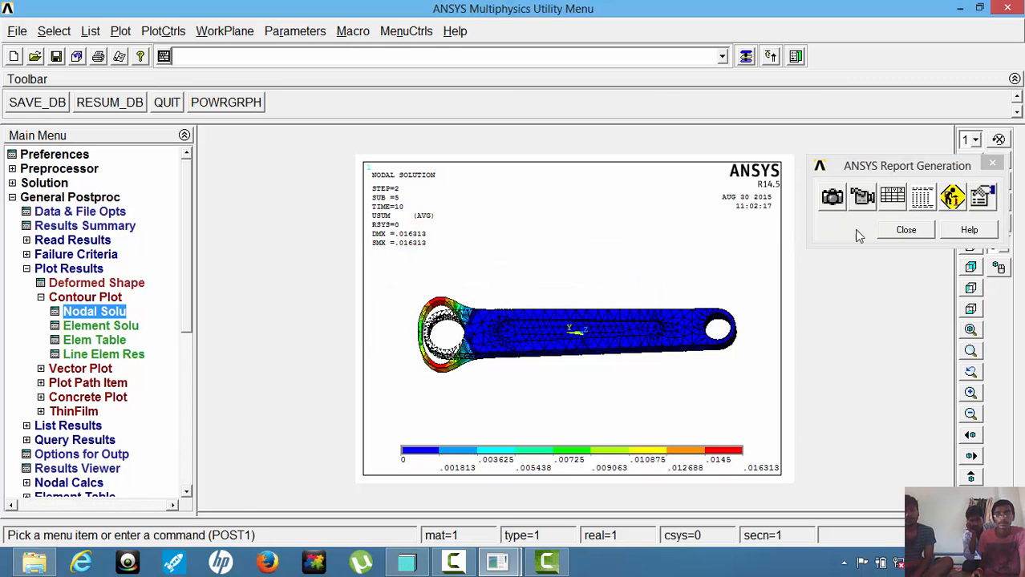
left_click(892, 230)
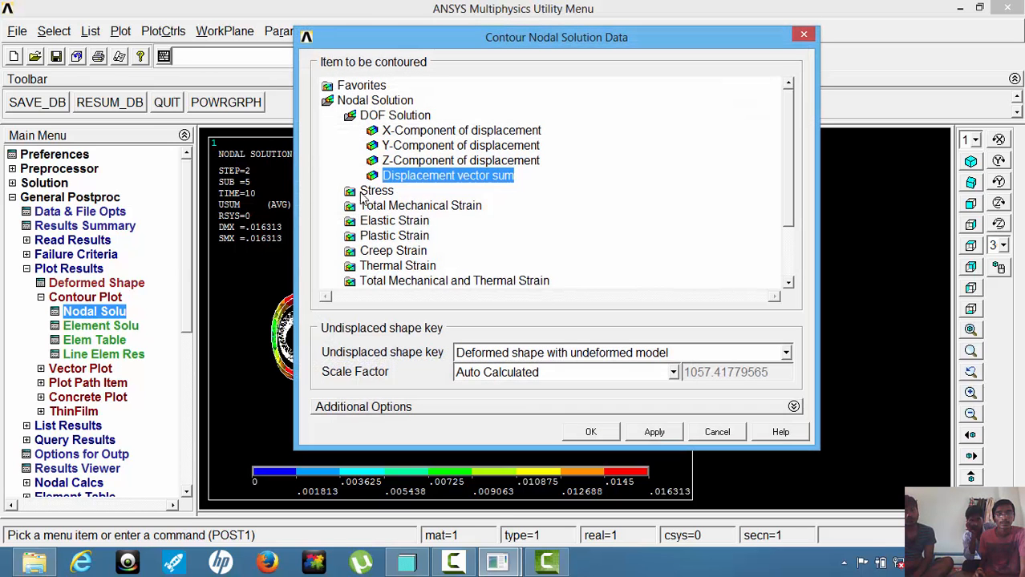
Plot the nodal contour of von Mises stress for load step 2, showing the deformed shape with the undeformed model.
left_click(365, 192)
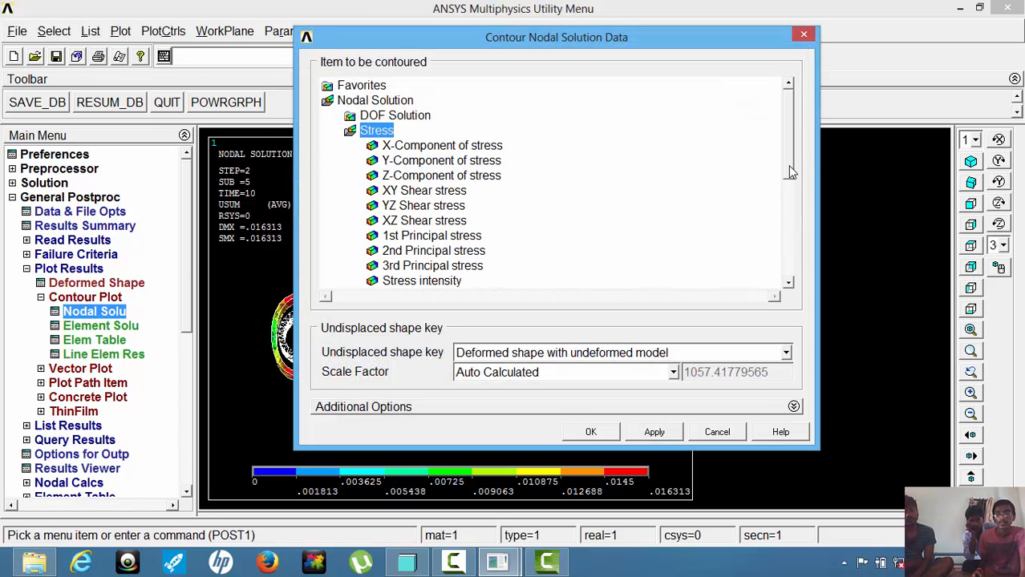
left_click_drag(787, 165, 597, 208)
left_click(433, 190)
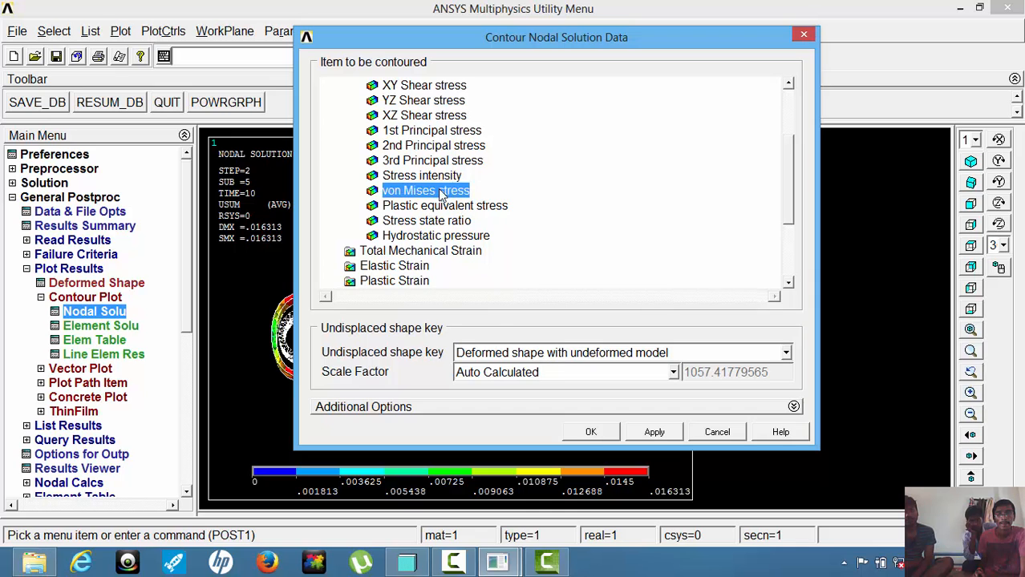
left_click(590, 432)
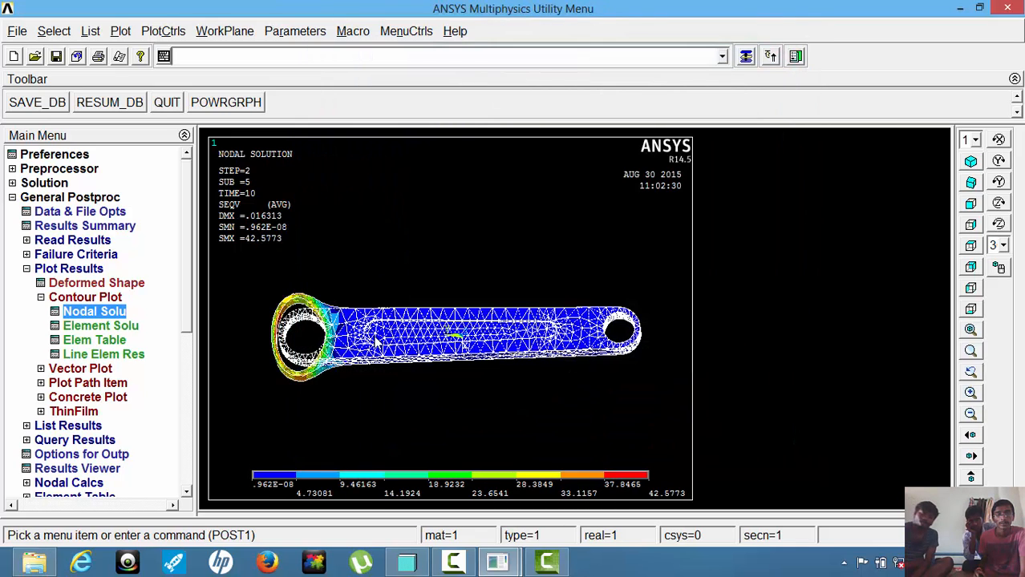
Capture the load step 2 stress plot into file_report in Append mode, with the caption "file Image 4".
left_click(118, 58)
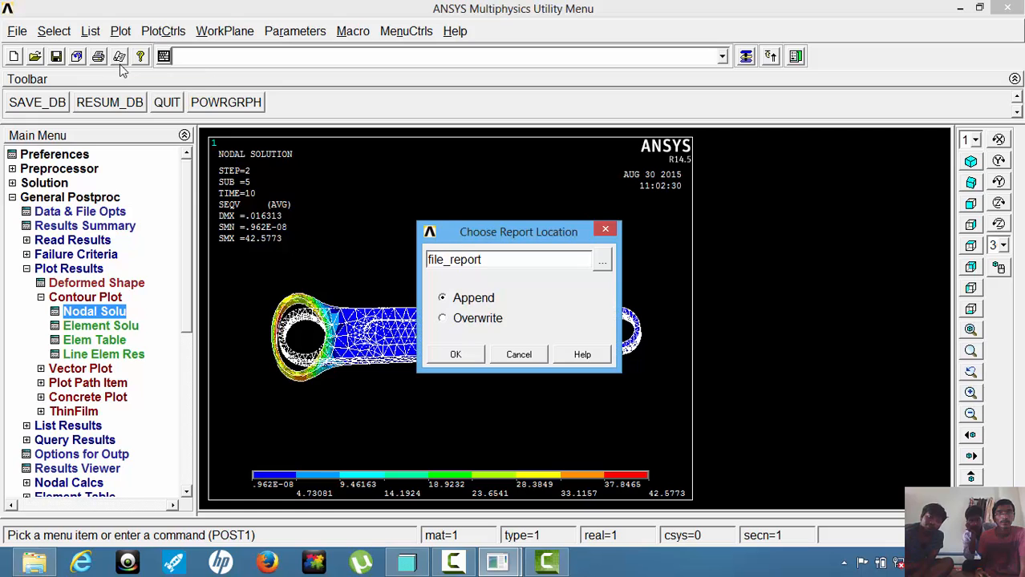
left_click(454, 358)
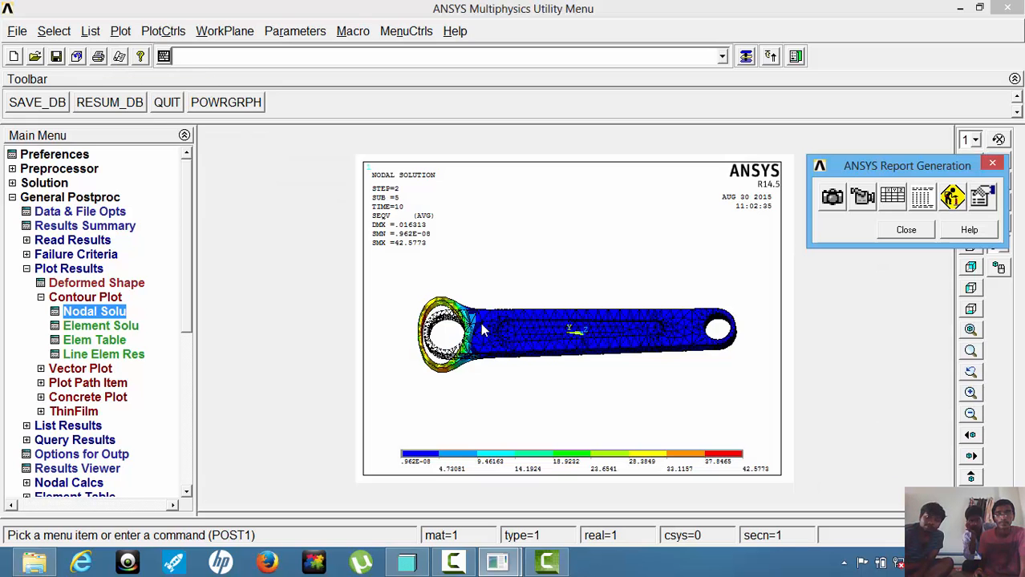
left_click(828, 200)
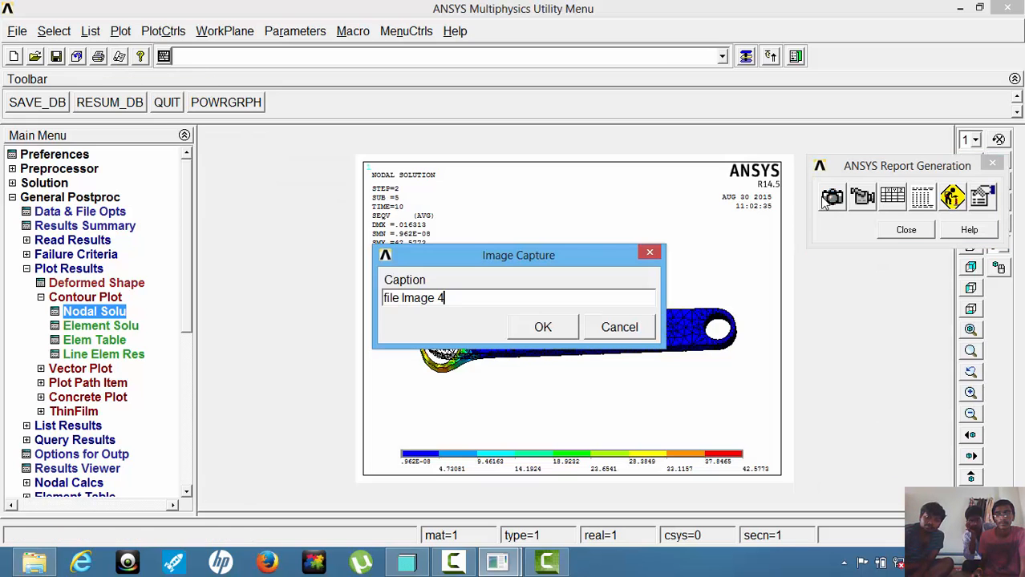
left_click(545, 325)
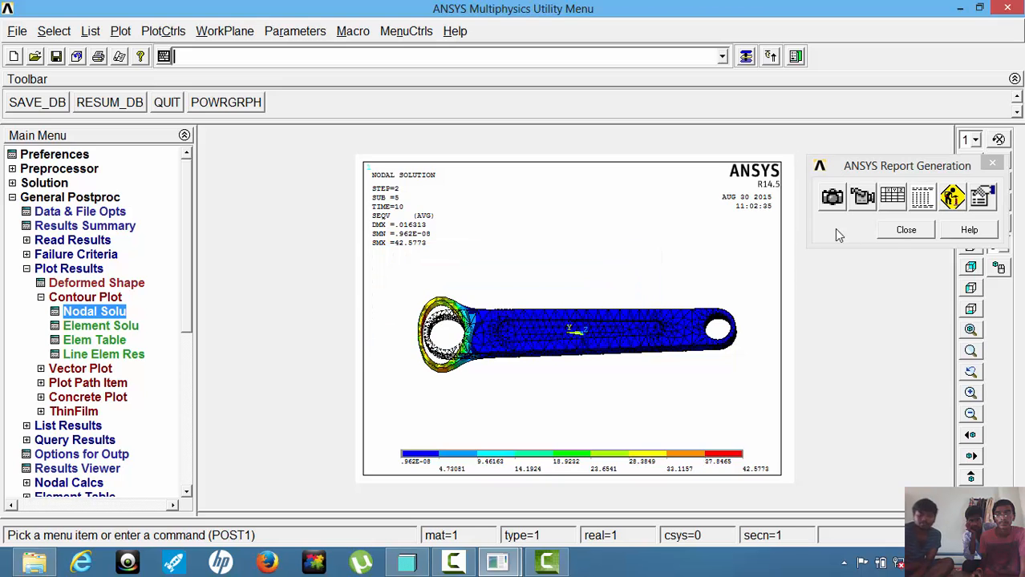
left_click(905, 229)
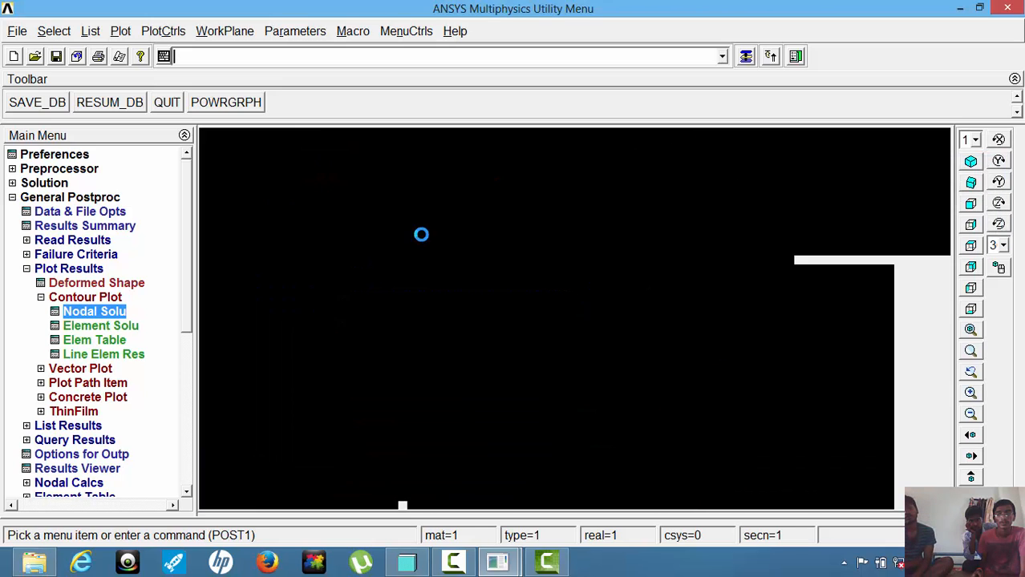
Read the results of set 3, load step 3 at time 15, from the results file.
left_click(70, 243)
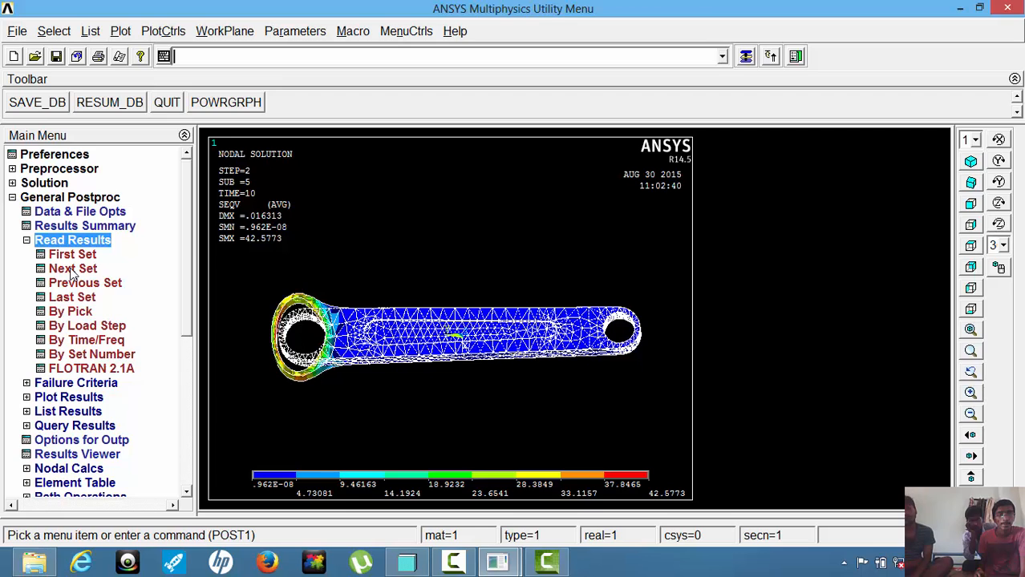
left_click(68, 298)
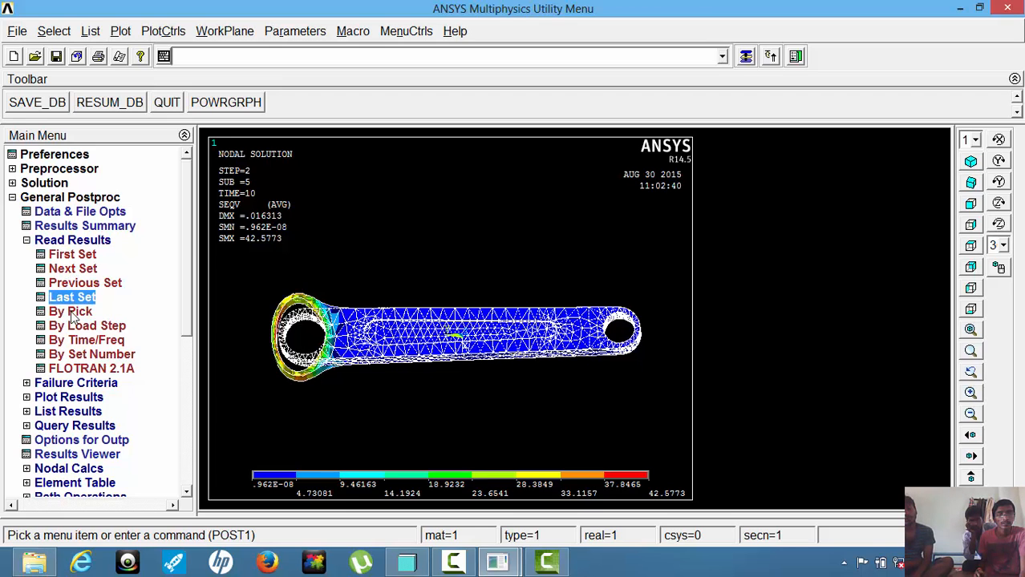
left_click(72, 312)
left_click(276, 174)
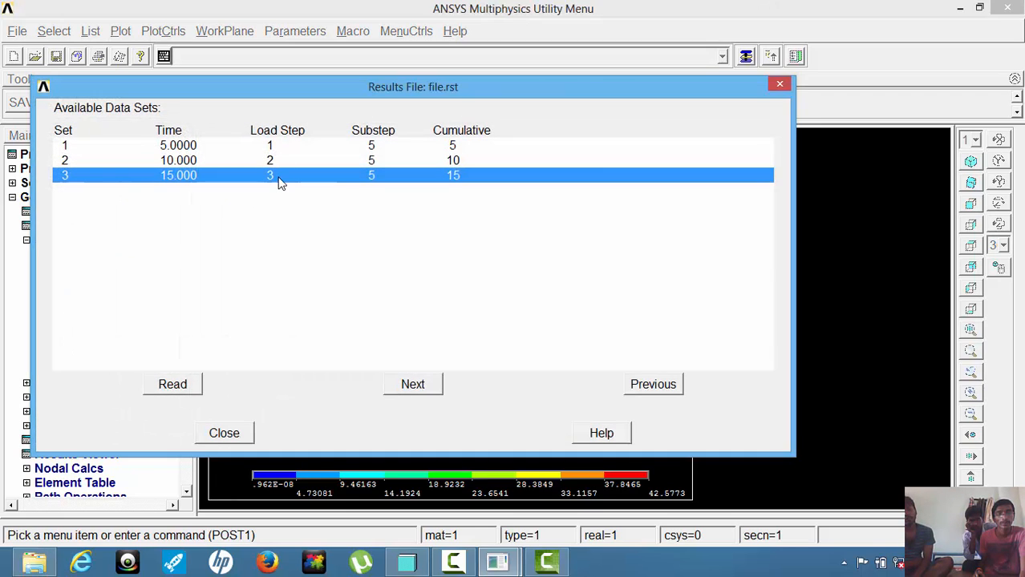
left_click(173, 384)
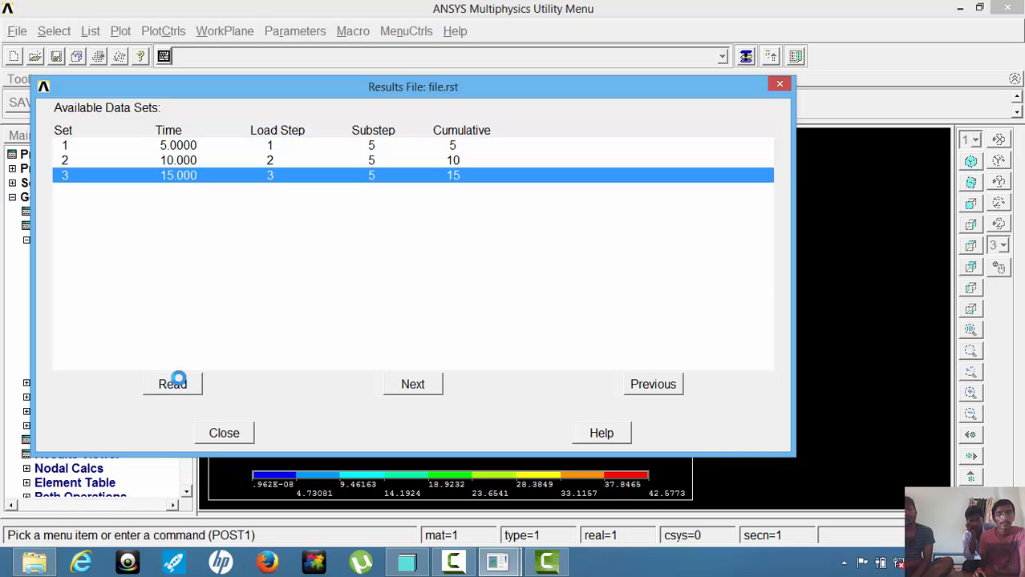
Plot the nodal contour of displacement vector sum for load step 3, showing the deformed shape with the undeformed model.
left_click(225, 433)
left_click(69, 397)
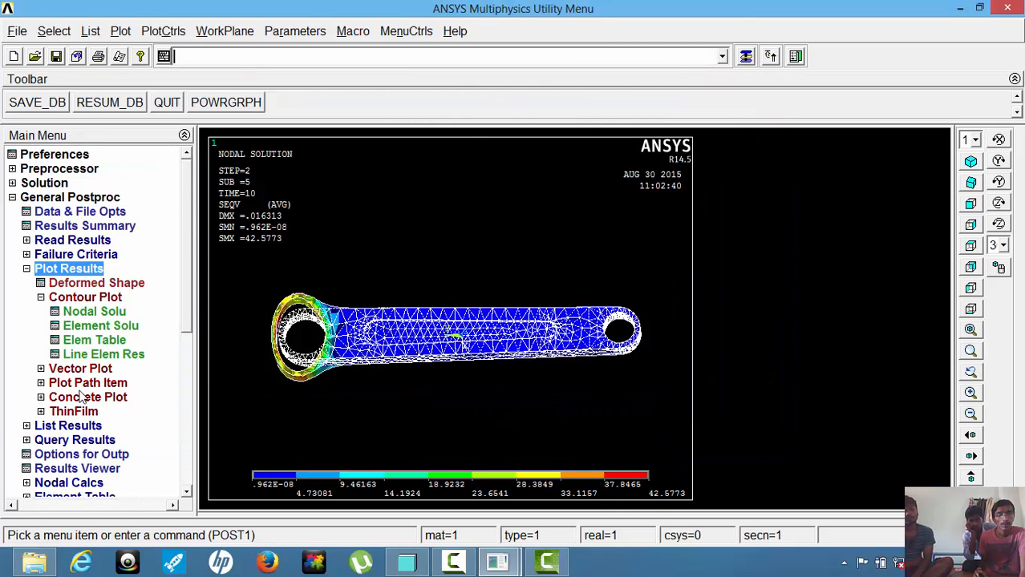
left_click(92, 312)
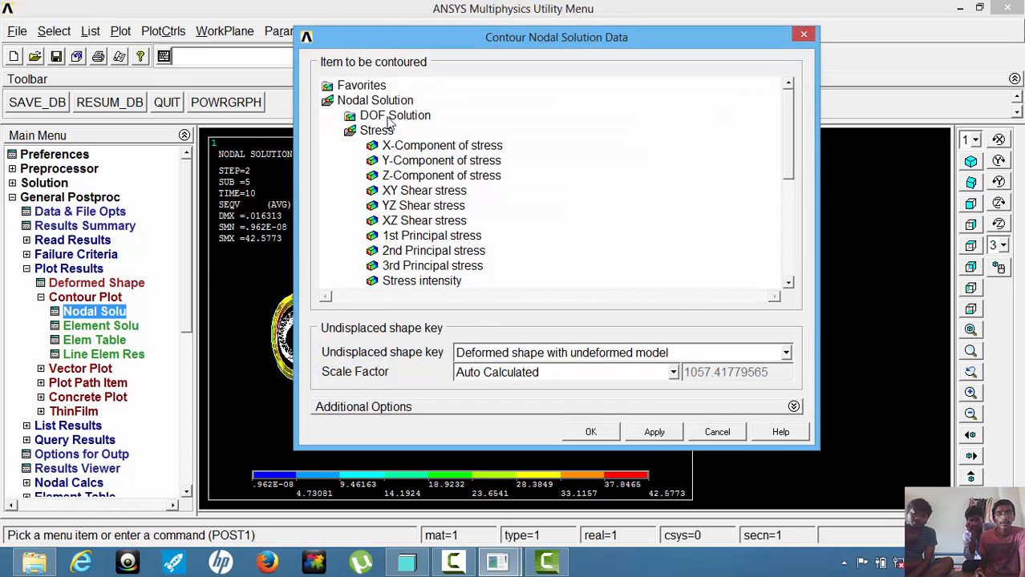
left_click(393, 115)
left_click(407, 176)
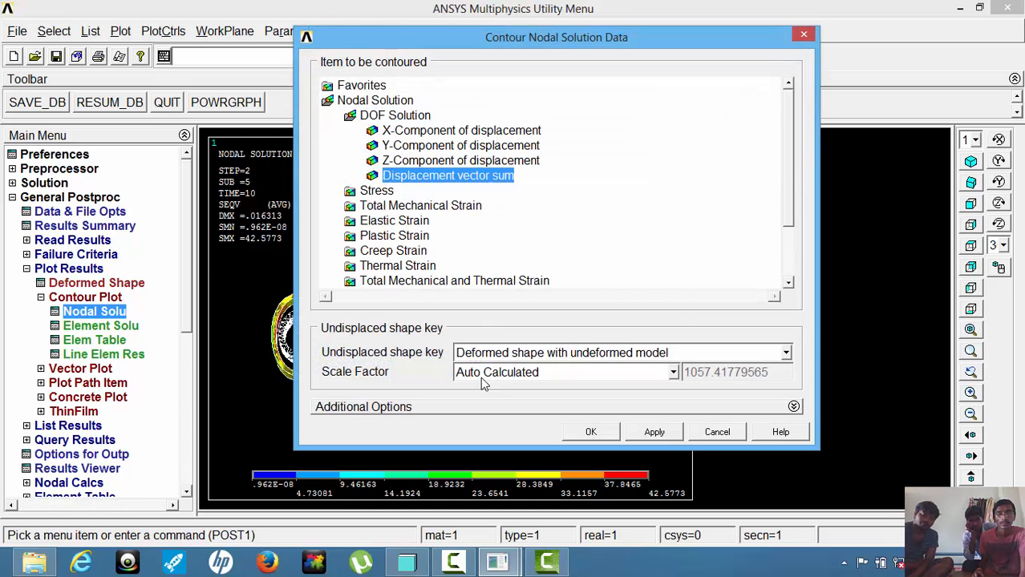
left_click(588, 432)
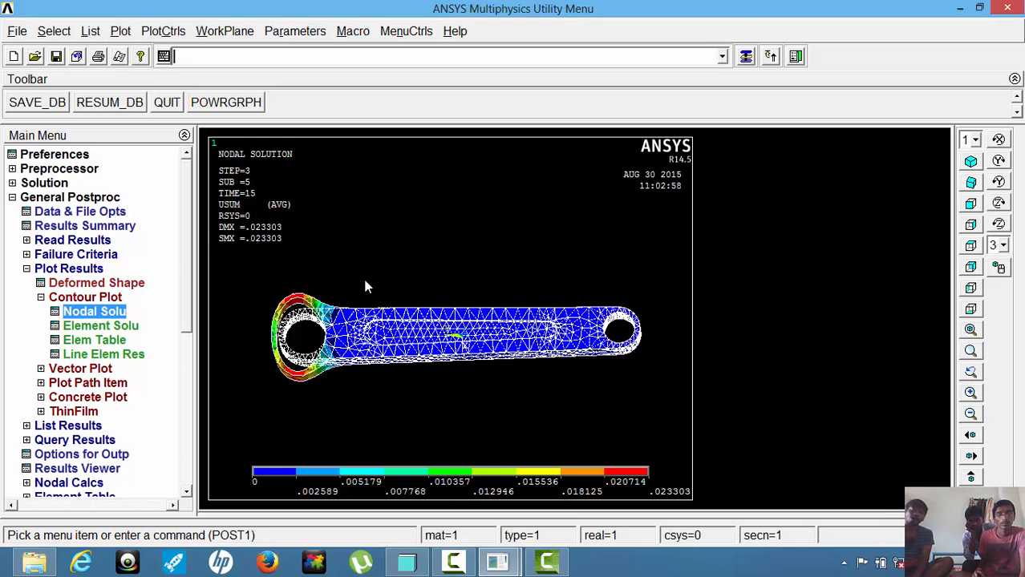
Capture the load step 3 displacement plot into file_report in Append mode, with the caption "file Image 5".
left_click(119, 56)
left_click(455, 356)
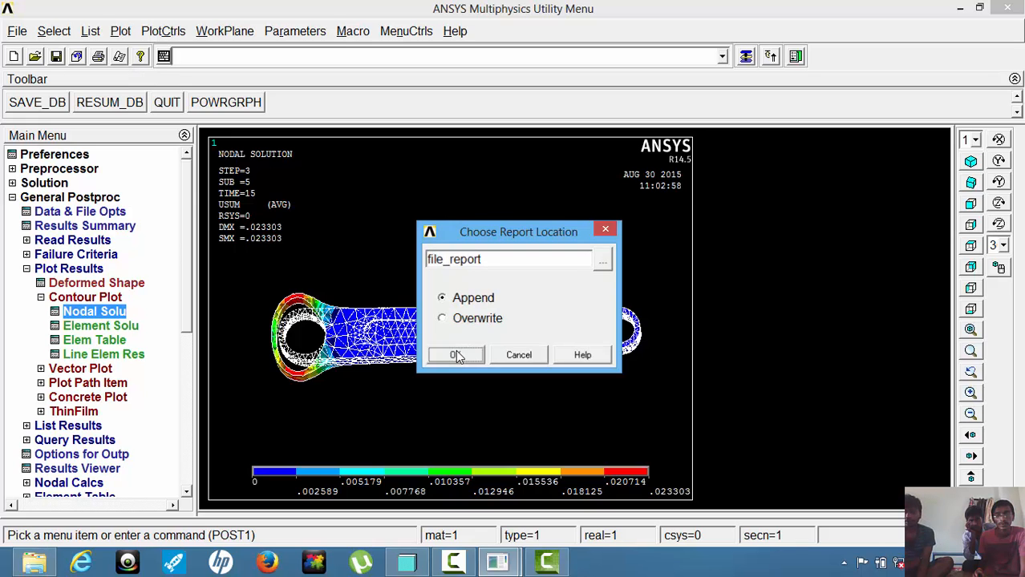
left_click(831, 196)
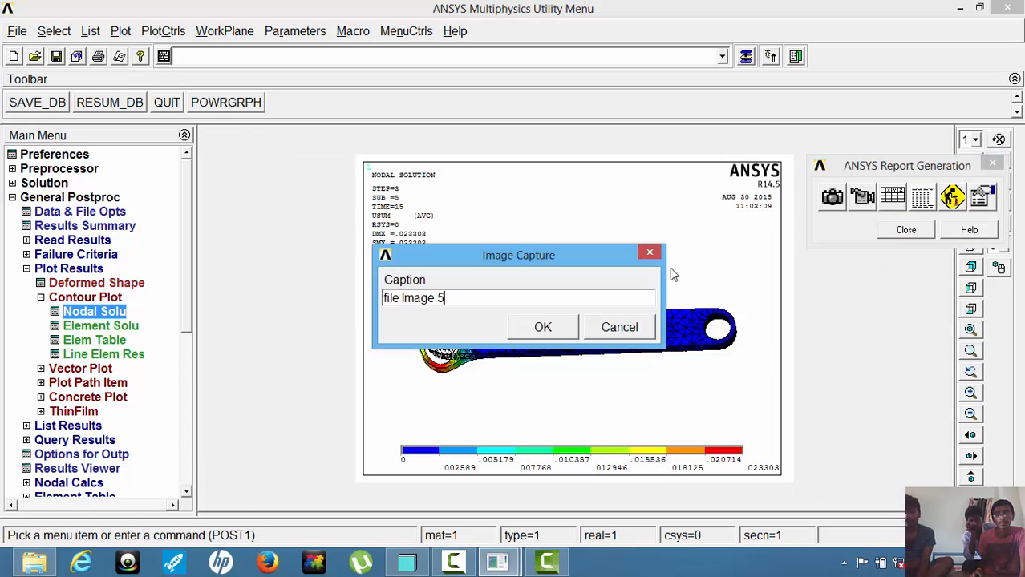
left_click(543, 330)
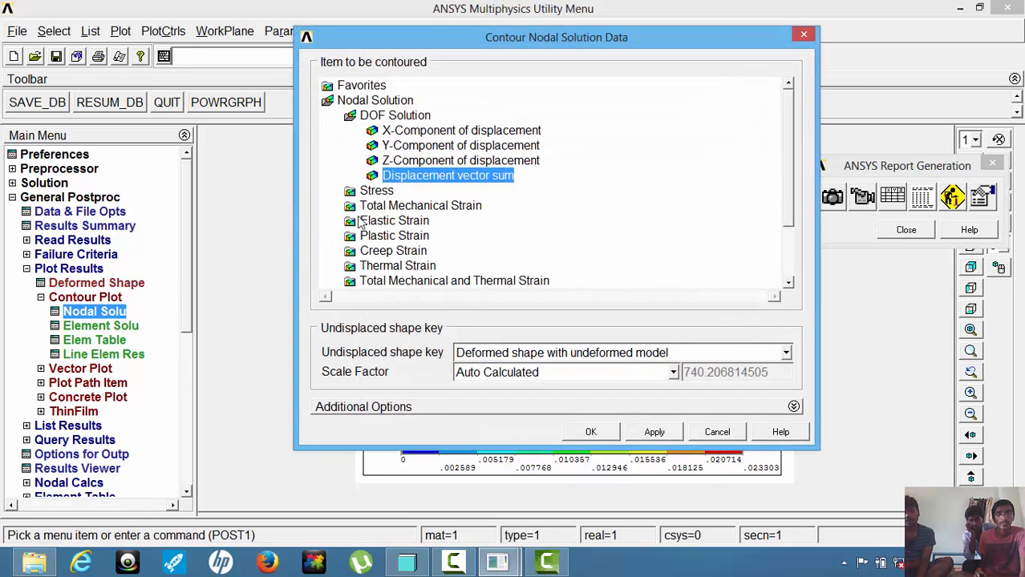
Plot the nodal contour of von Mises stress for load step 3, showing the deformed shape with the undeformed model.
left_click(383, 191)
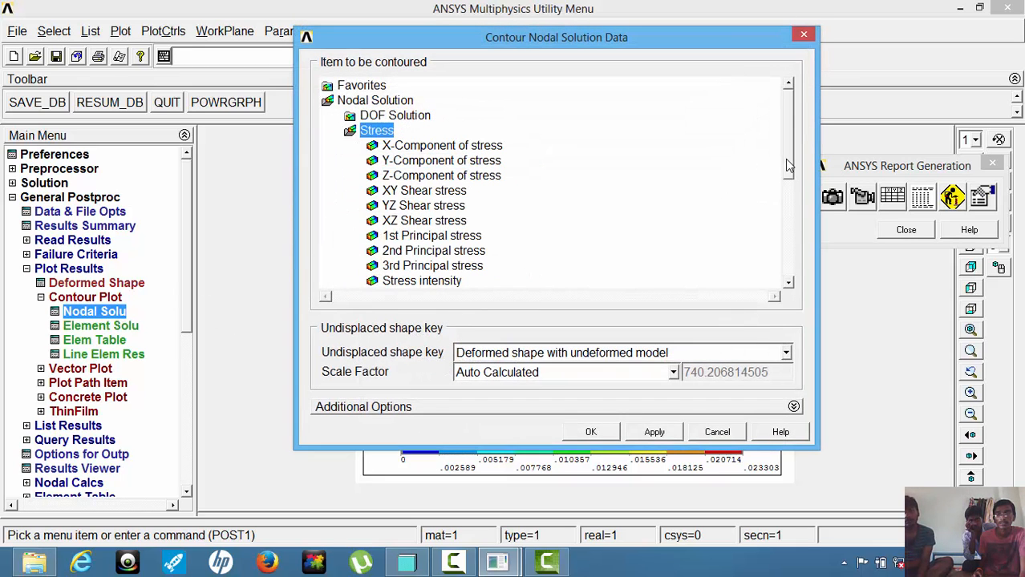
left_click_drag(788, 165, 788, 192)
left_click(445, 238)
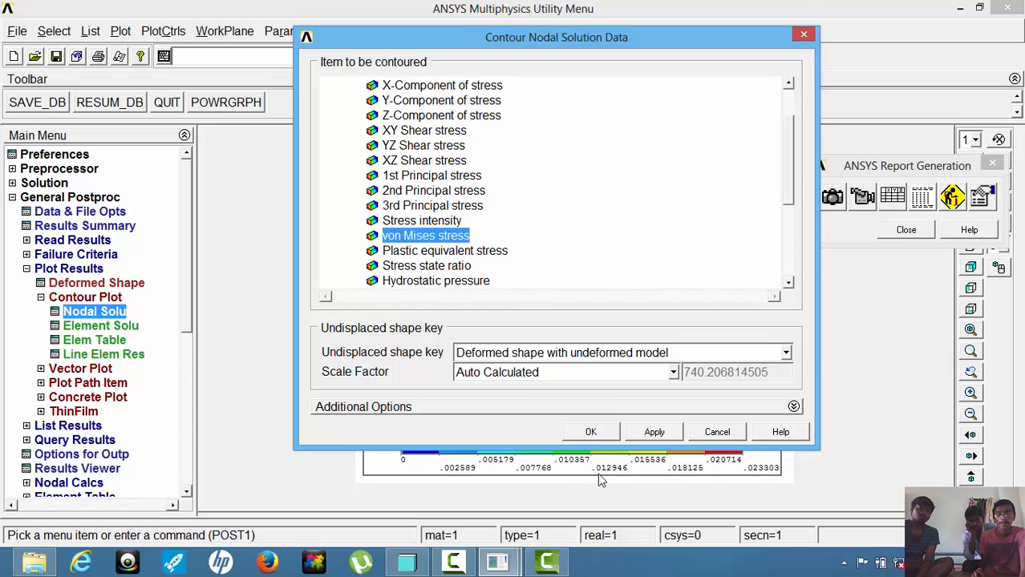
left_click(591, 432)
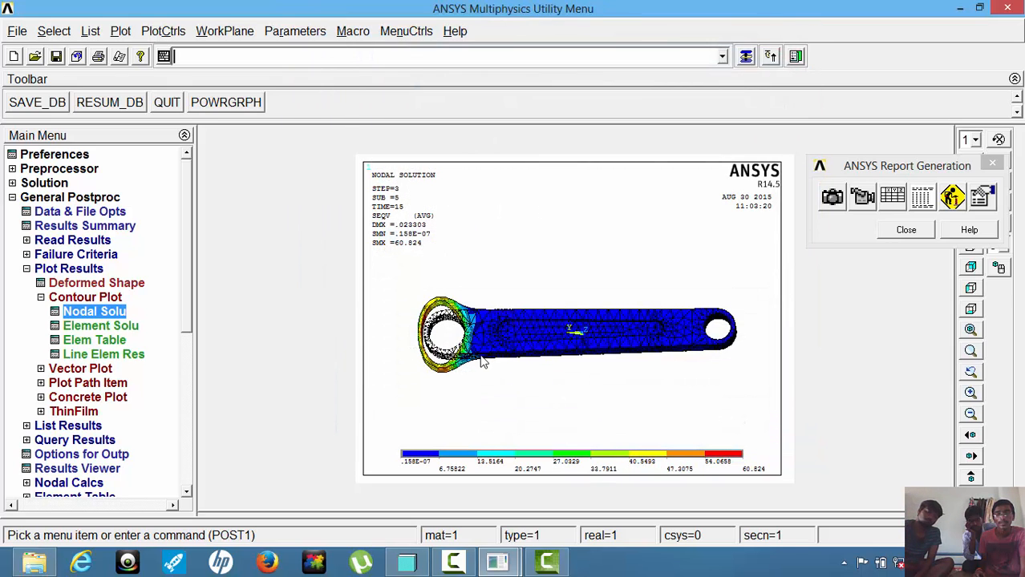
Capture the load step 3 stress plot into the report with the caption "file Image 6", and close report generation.
left_click(832, 197)
left_click(523, 332)
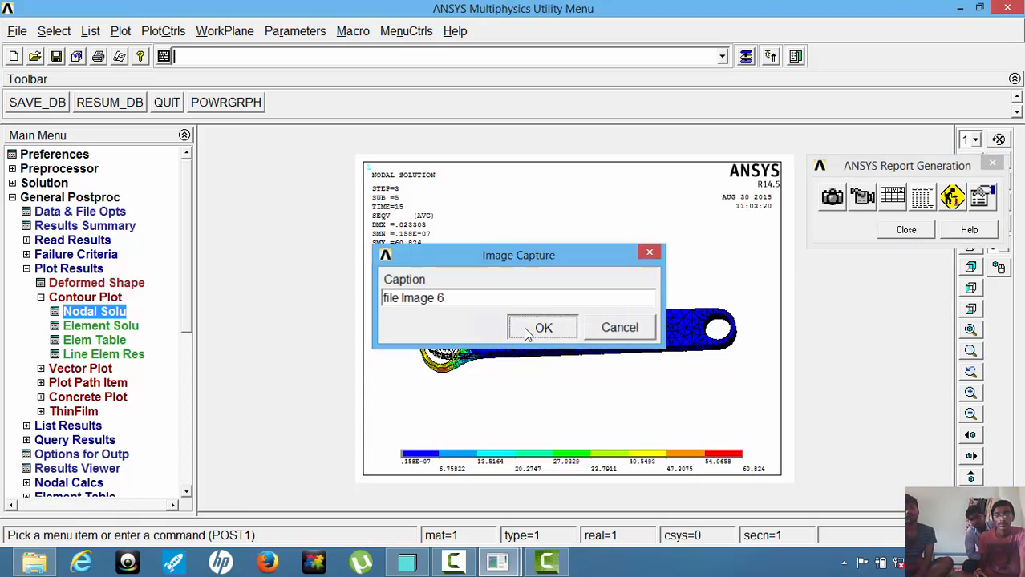
left_click(918, 231)
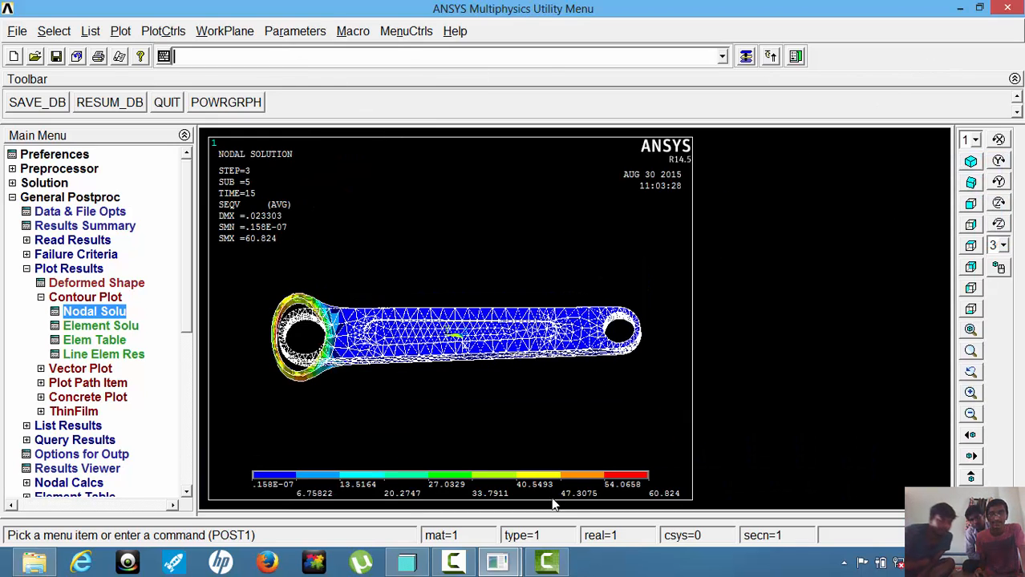
left_click(547, 561)
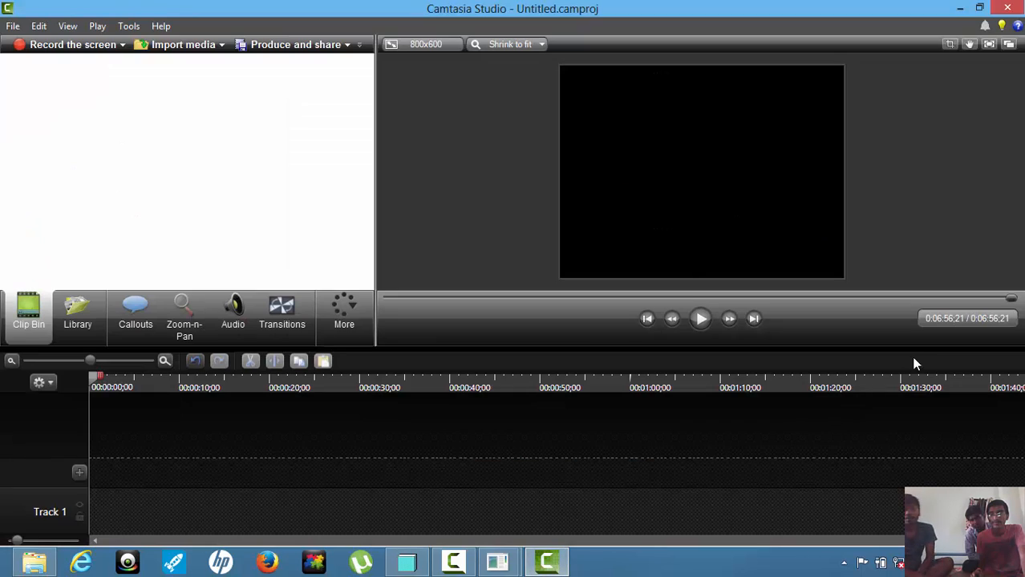
left_click(453, 561)
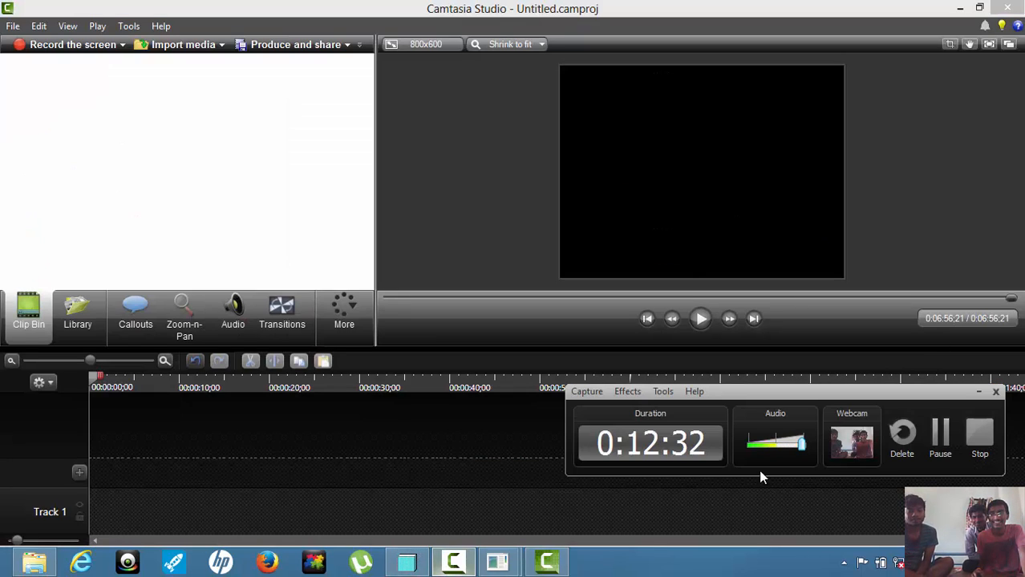